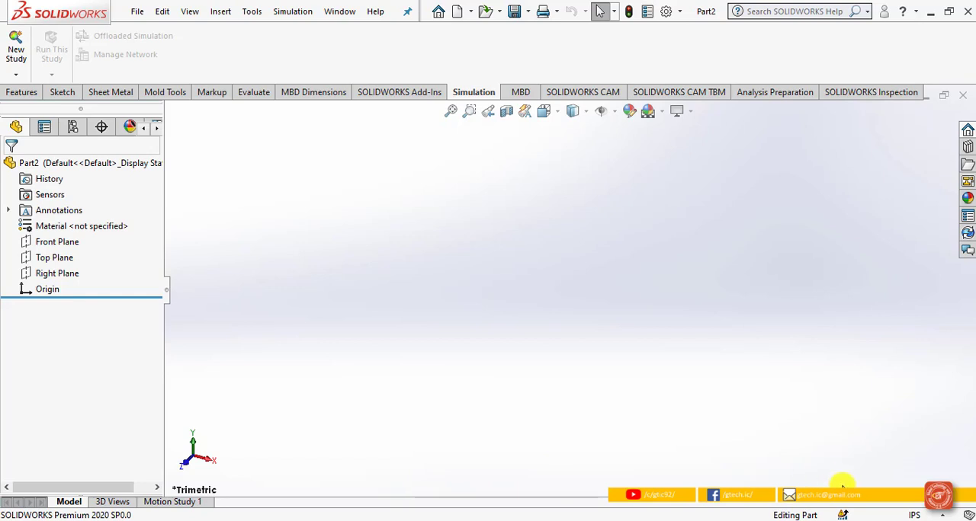
Step: Set the document's unit system to MMGS (millimeter, gram, second) with the basic length decimals set to None
{"action": "left_click", "coordinate": [900, 516]}
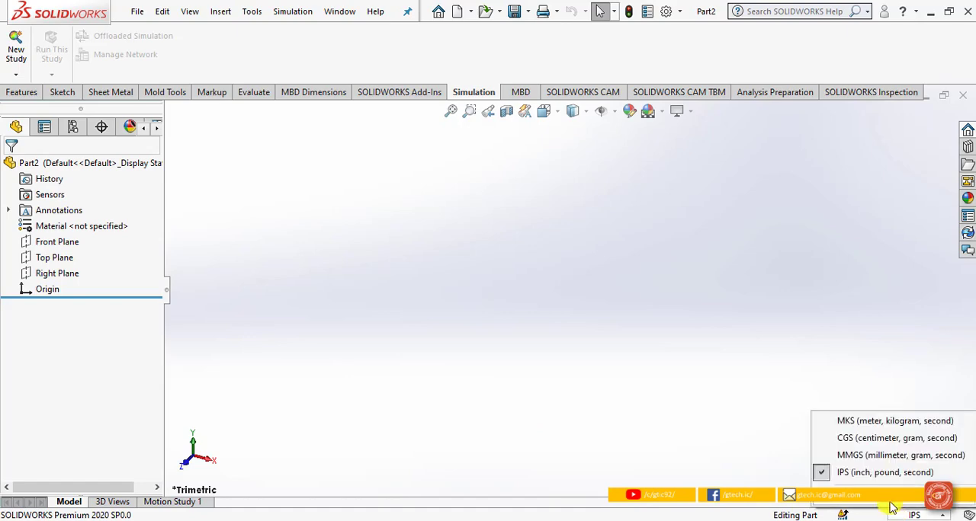
{"action": "left_click", "coordinate": [890, 503]}
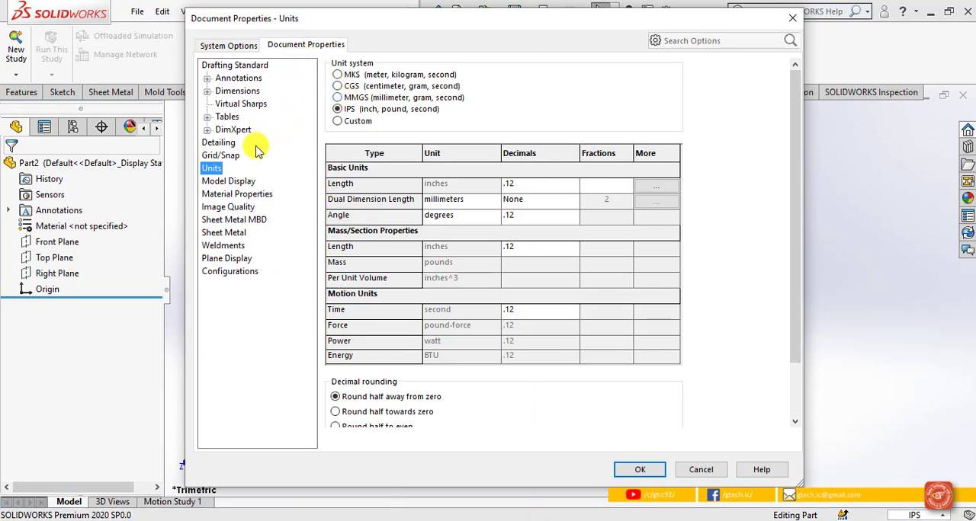
{"action": "left_click", "coordinate": [378, 102]}
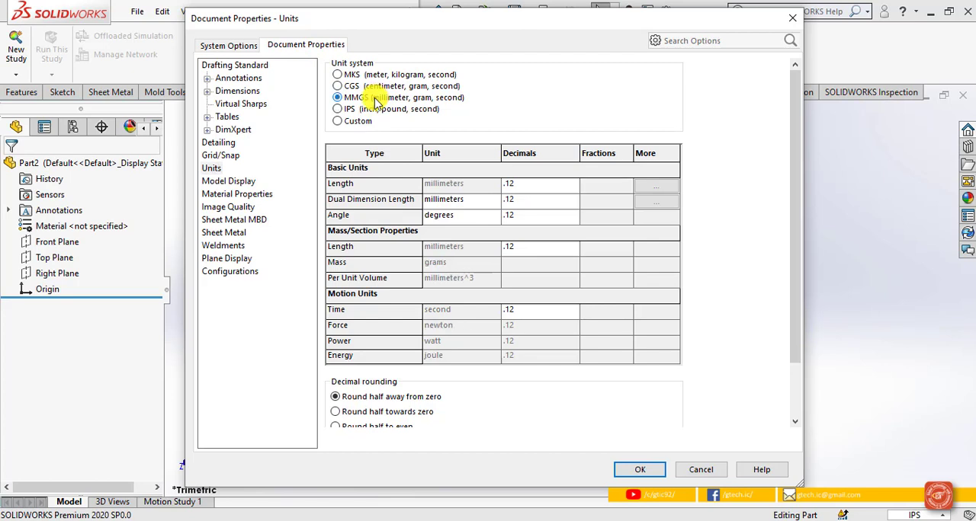
{"action": "left_click", "coordinate": [571, 186]}
{"action": "left_click", "coordinate": [533, 199]}
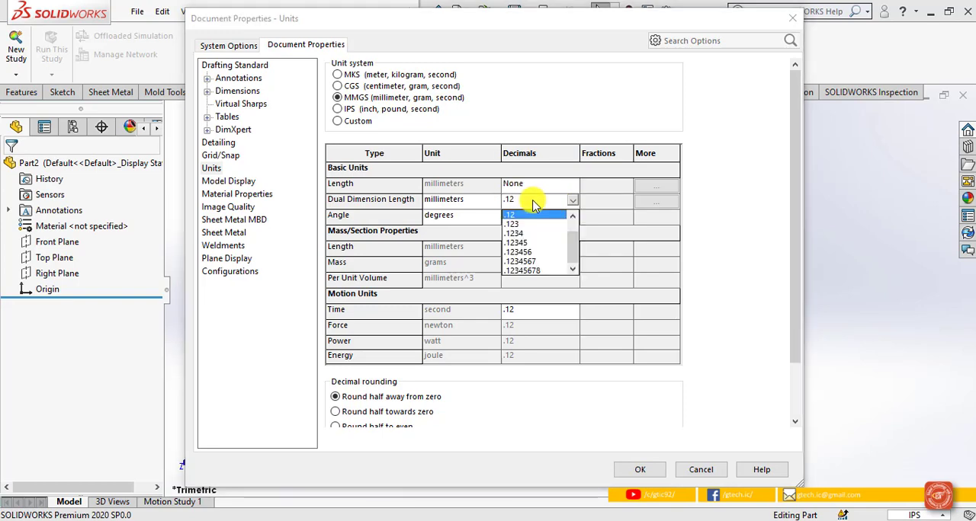
{"action": "left_click", "coordinate": [571, 195]}
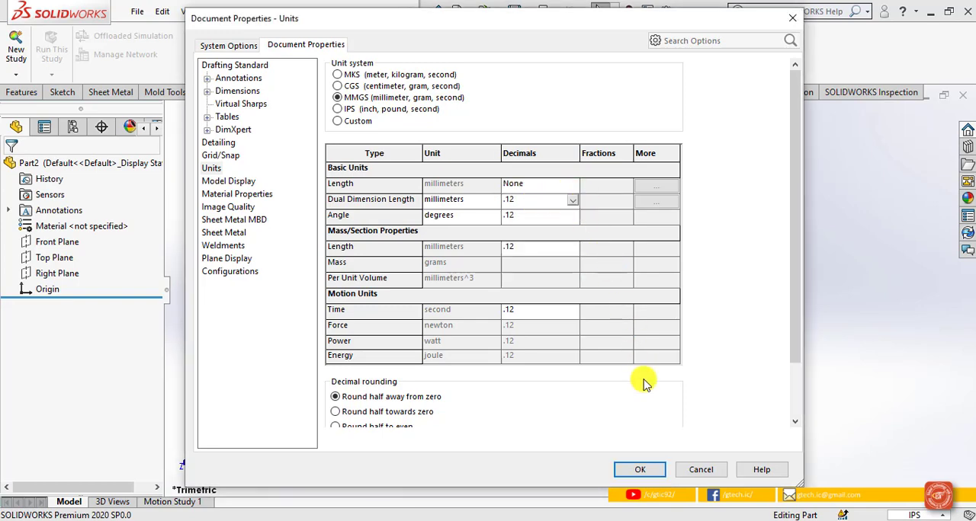
{"action": "left_click", "coordinate": [640, 469]}
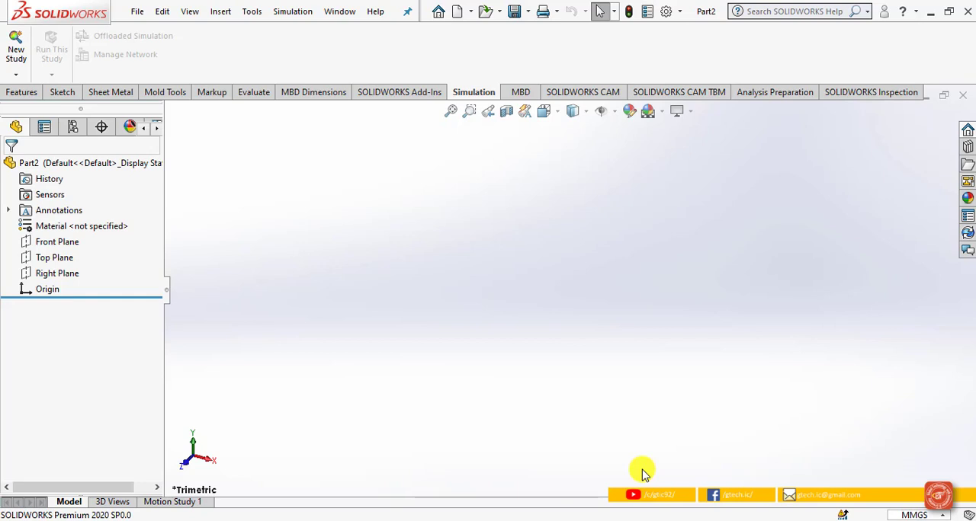
Step: On the Front Plane, sketch a vertical line about 52 mm long, a tangent arc of about 16 mm radius and a horizontal line about 96 mm long
{"action": "left_click", "coordinate": [64, 95]}
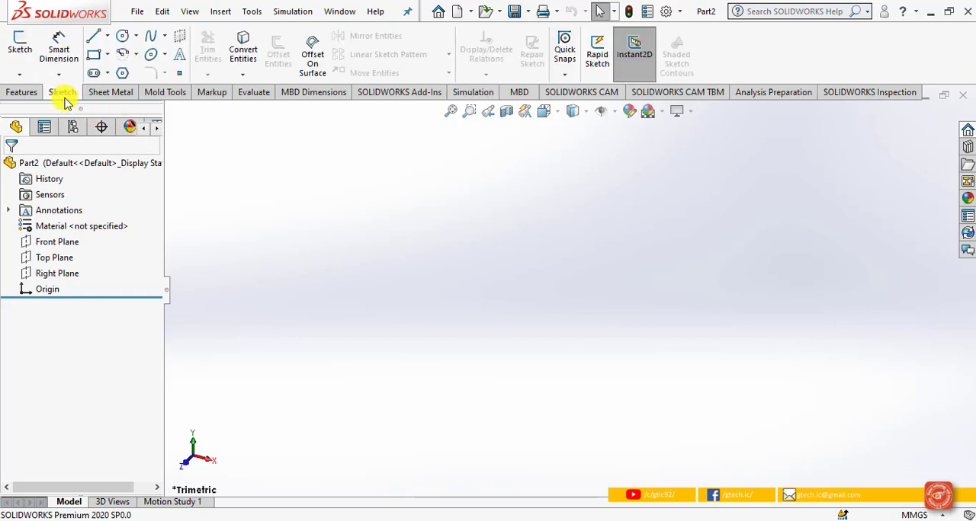
{"action": "left_click", "coordinate": [68, 242]}
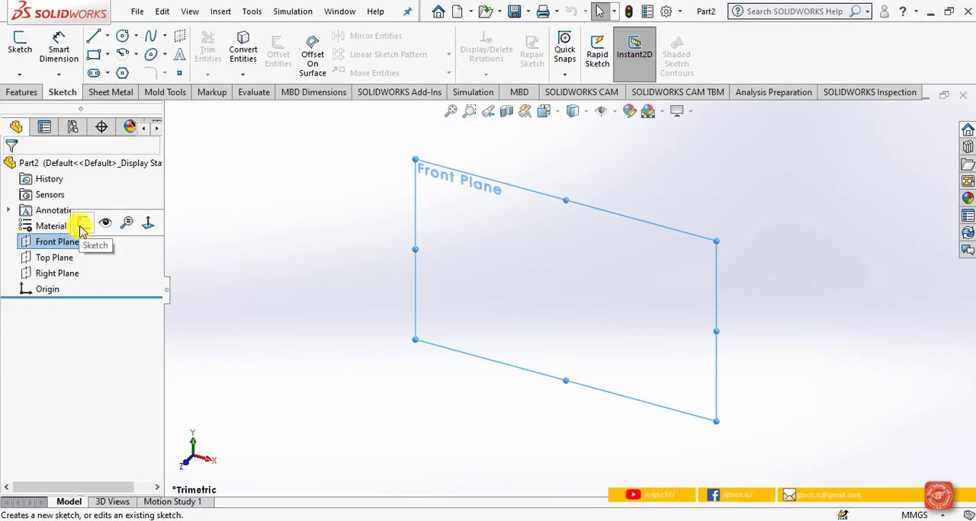
{"action": "left_click", "coordinate": [83, 225]}
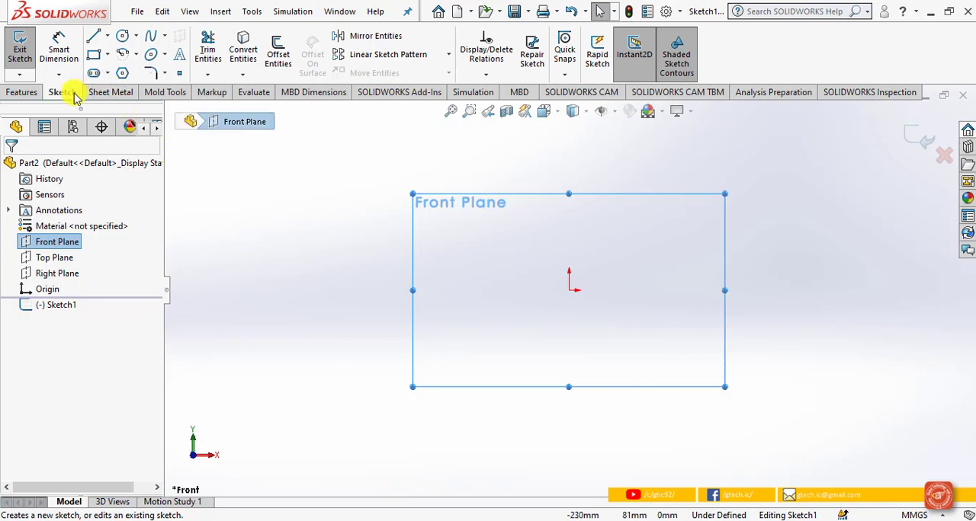
{"action": "left_click", "coordinate": [92, 37]}
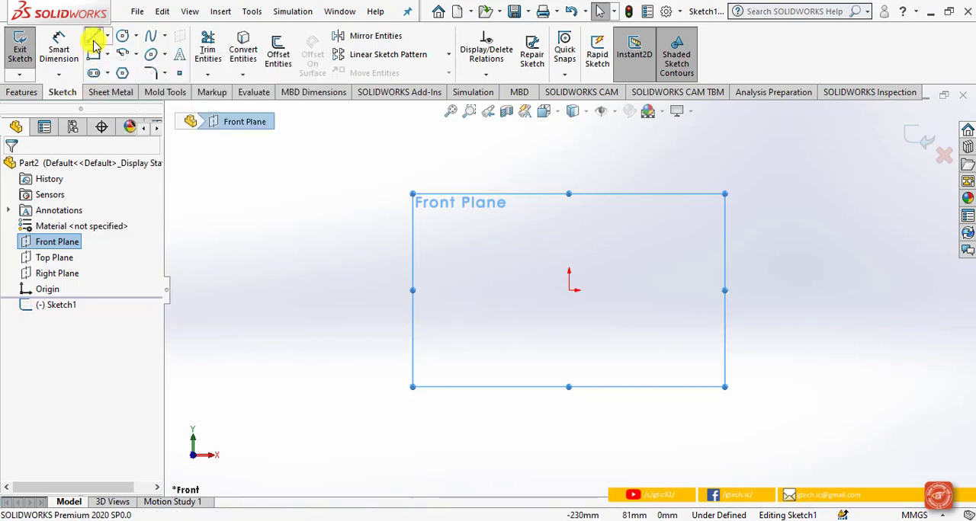
{"action": "left_click", "coordinate": [505, 290]}
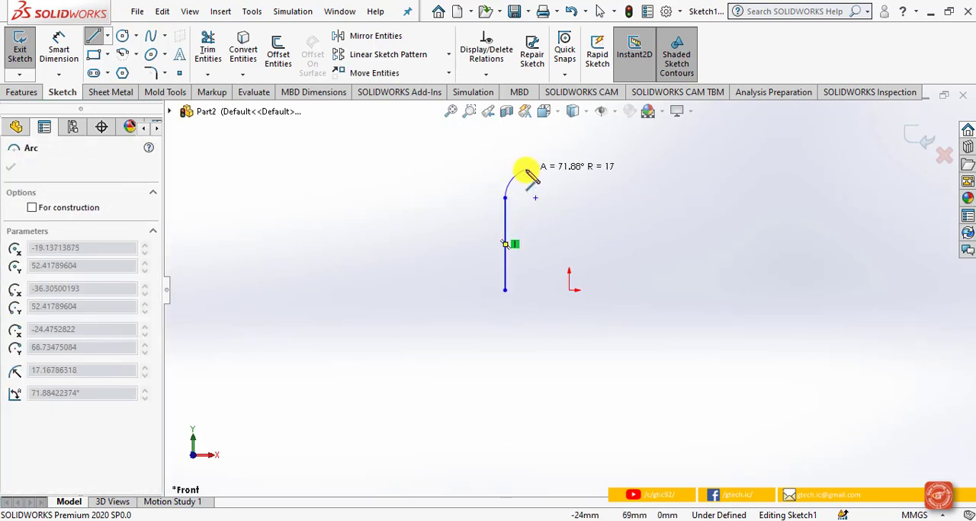
{"action": "left_click", "coordinate": [533, 170]}
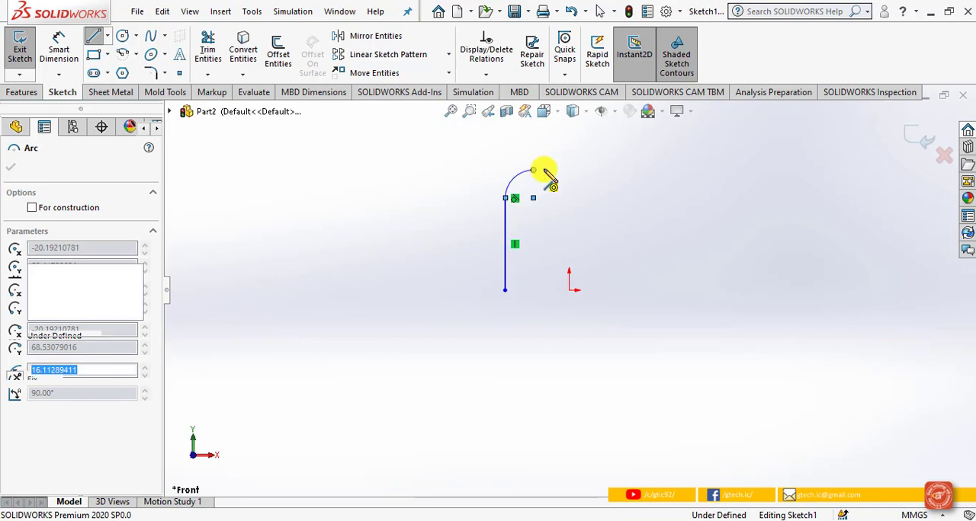
{"action": "left_click", "coordinate": [701, 169]}
{"action": "right_click", "coordinate": [702, 171]}
{"action": "left_click", "coordinate": [713, 180]}
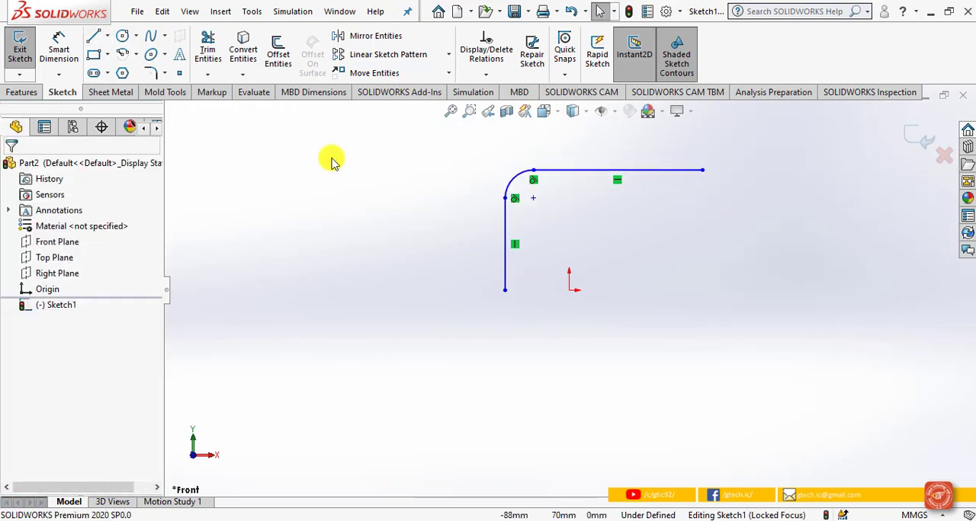
Step: Dimension the profile's overall height from the vertical line's lower end to the arc's upper end as 60 mm
{"action": "left_click", "coordinate": [61, 48]}
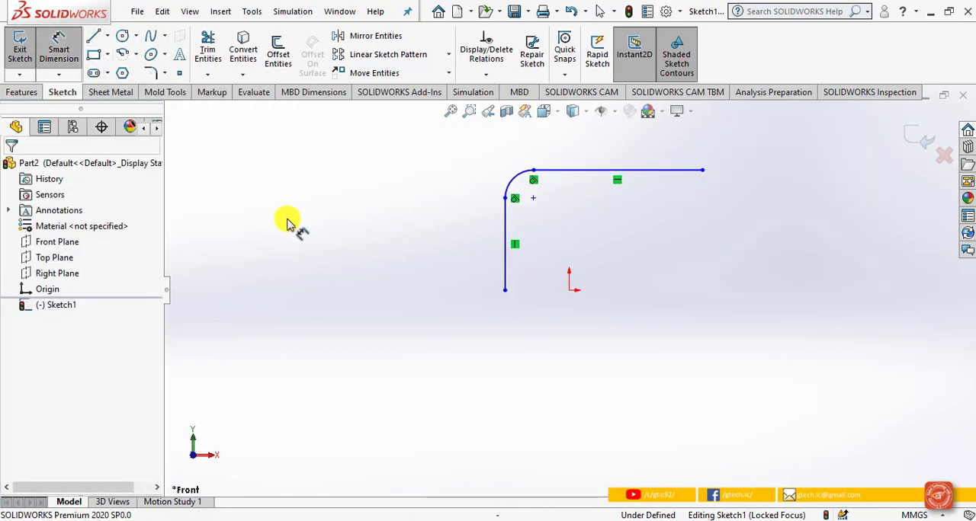
{"action": "left_click", "coordinate": [505, 290]}
{"action": "left_click", "coordinate": [533, 171]}
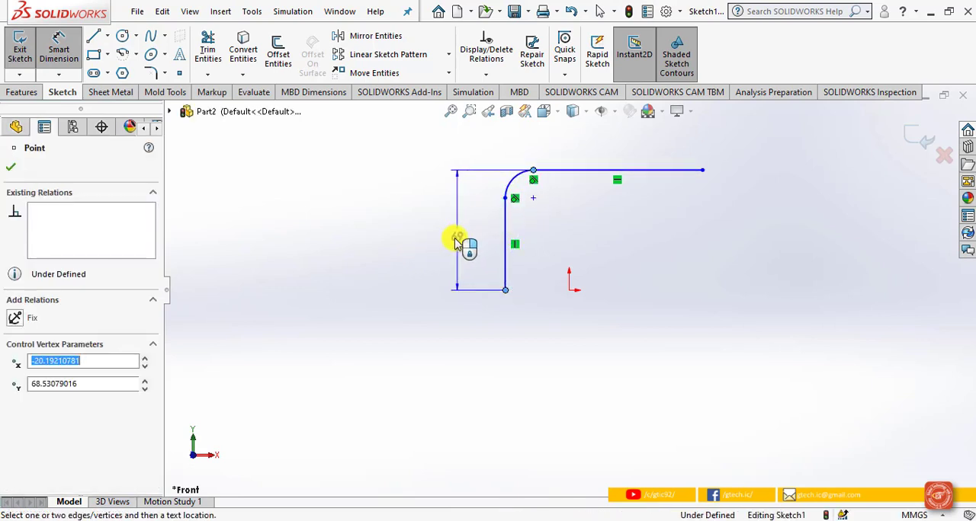
{"action": "left_click", "coordinate": [454, 241]}
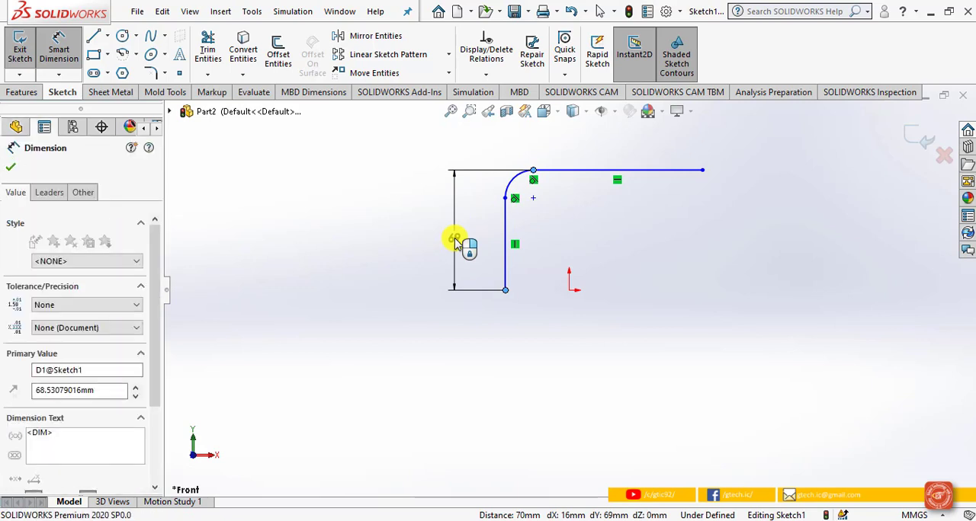
{"action": "type", "text": "60"}
{"action": "key", "text": "Return"}
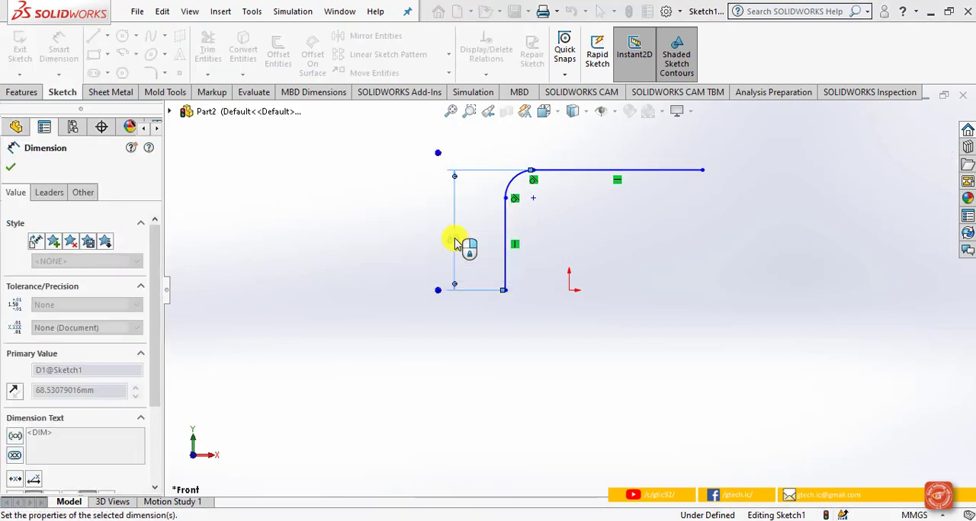
Step: Dimension the profile's overall width from the vertical line to the horizontal line's free end as 100 mm
{"action": "scroll", "coordinate": [698, 157], "scroll_direction": "down", "scroll_amount": 1}
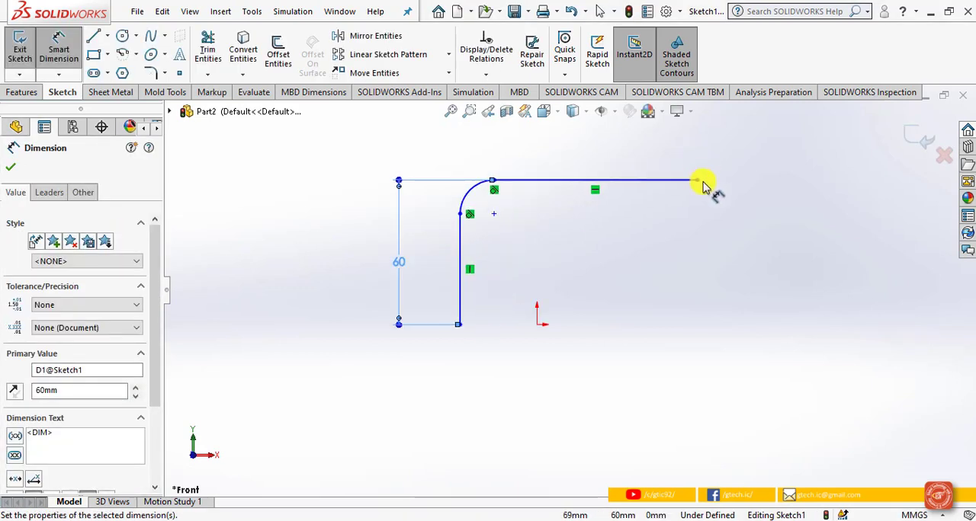
{"action": "left_click", "coordinate": [698, 181]}
{"action": "left_click", "coordinate": [461, 214]}
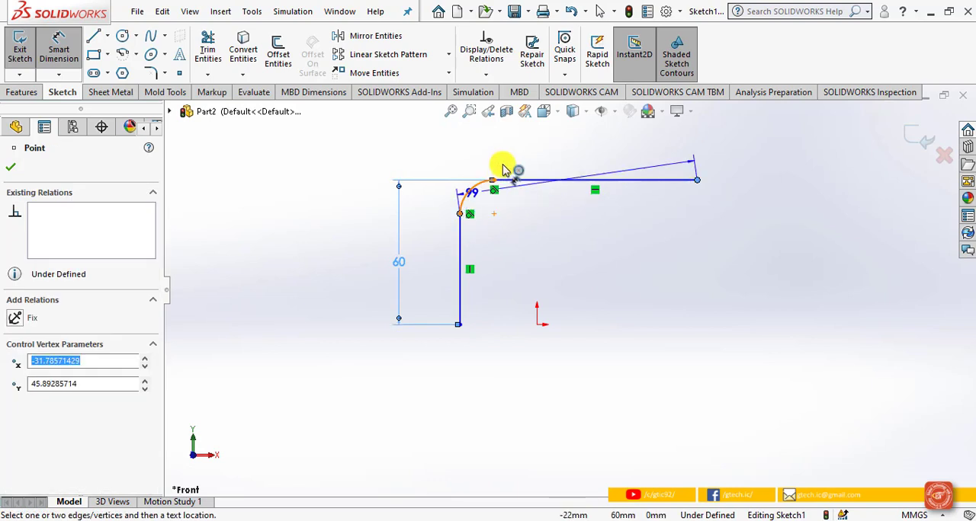
{"action": "left_click", "coordinate": [546, 150]}
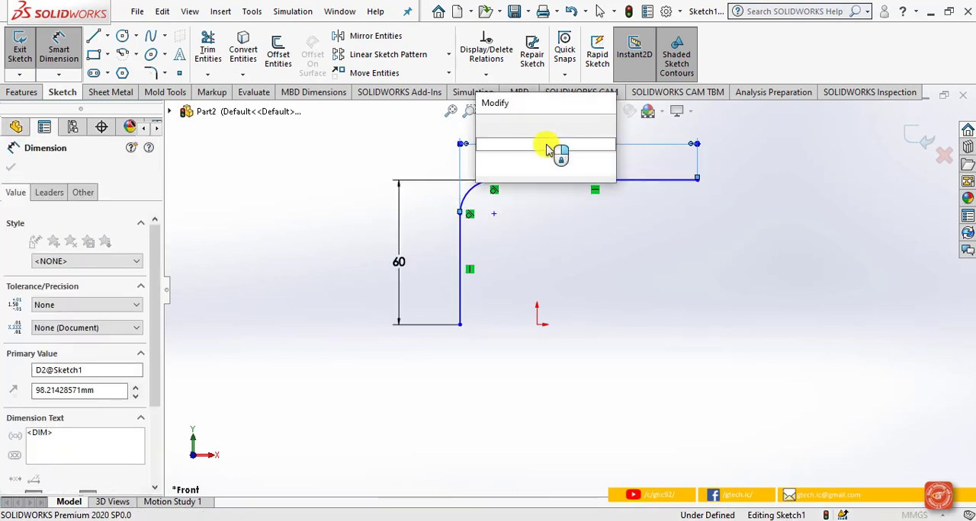
{"action": "type", "text": "100"}
{"action": "key", "text": "Return"}
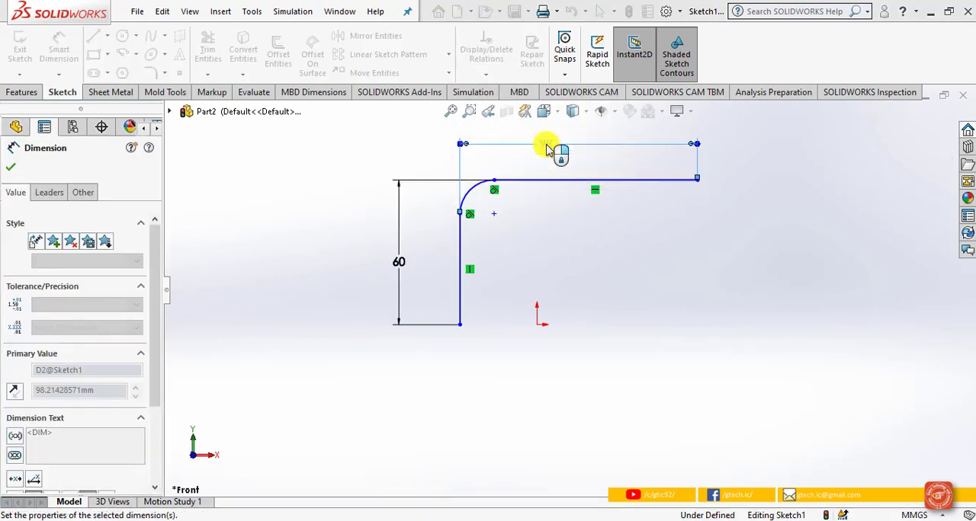
Step: Dimension the corner arc's radius as 10 mm and finish dimensioning
{"action": "left_click", "coordinate": [473, 190]}
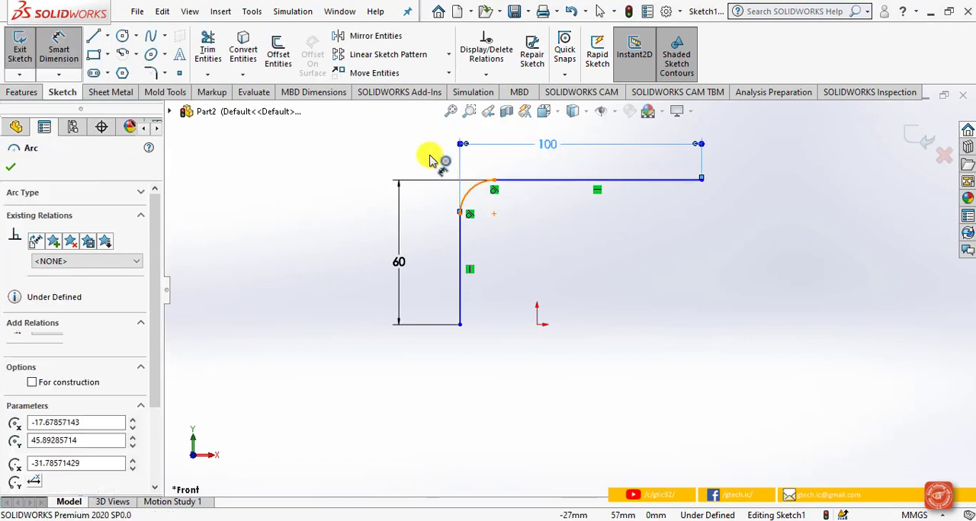
{"action": "left_click", "coordinate": [428, 157]}
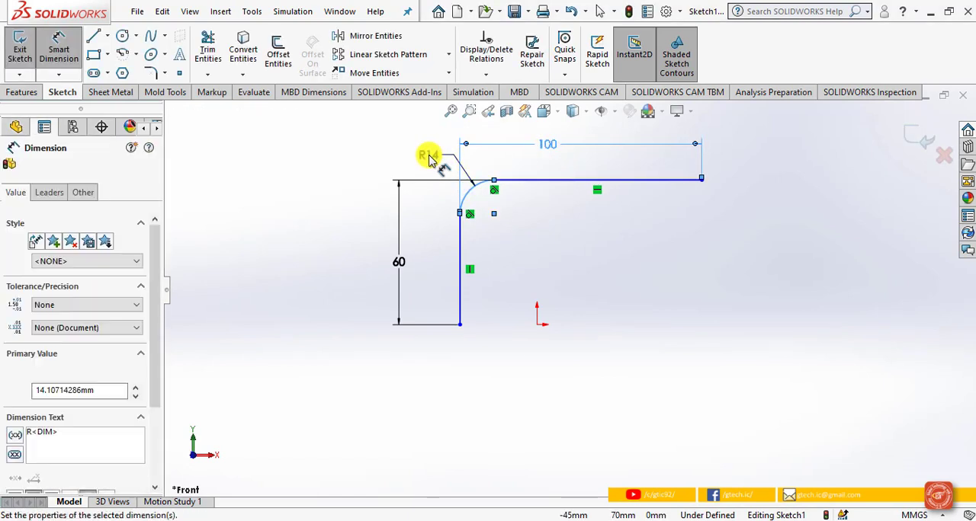
{"action": "type", "text": "10"}
{"action": "key", "text": "Return"}
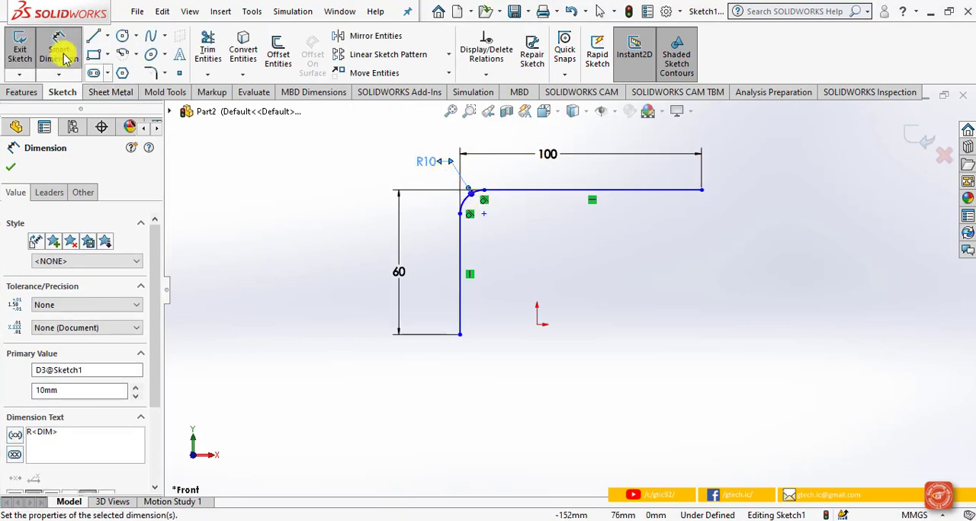
{"action": "left_click", "coordinate": [10, 166]}
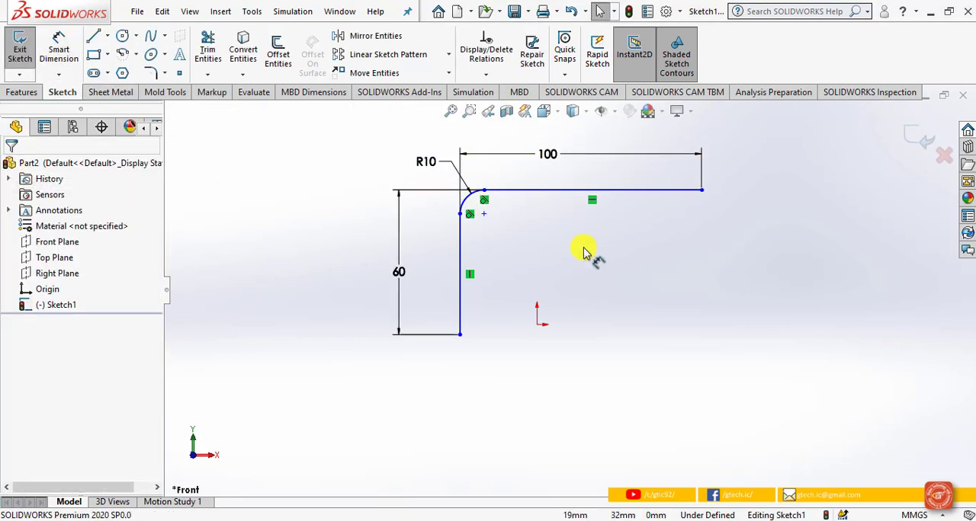
Step: Add a Vertical relation between the horizontal line's free end and the origin, and exit the sketch
{"action": "left_click", "coordinate": [701, 190]}
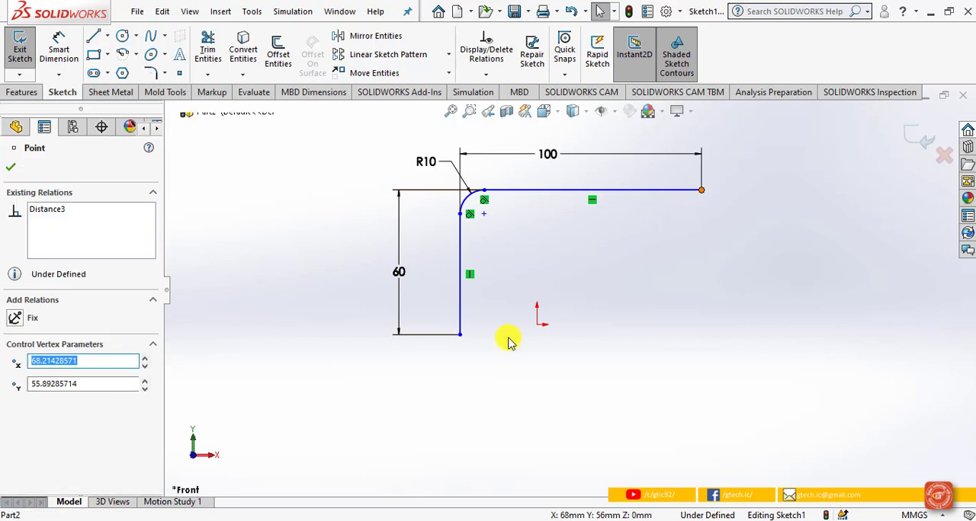
{"action": "left_click", "coordinate": [536, 326]}
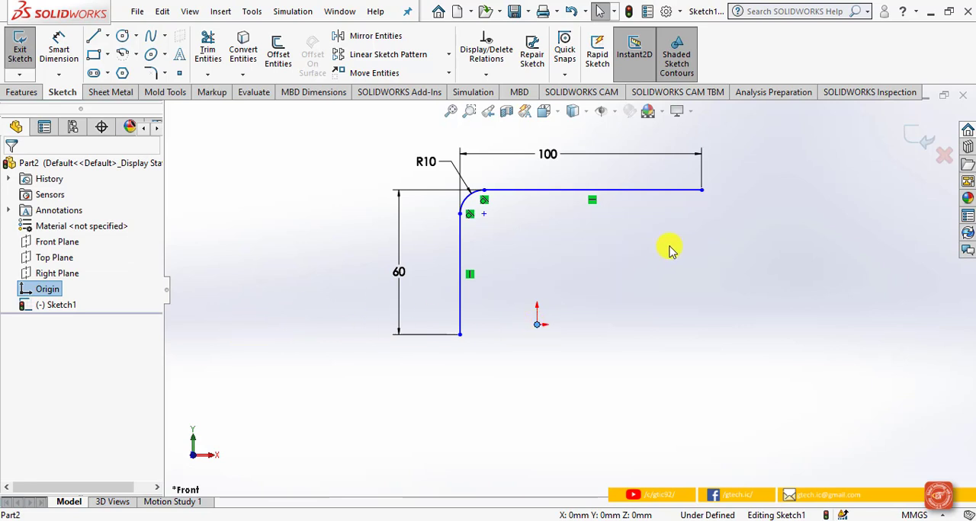
{"action": "left_click", "coordinate": [701, 190], "text": "ctrl"}
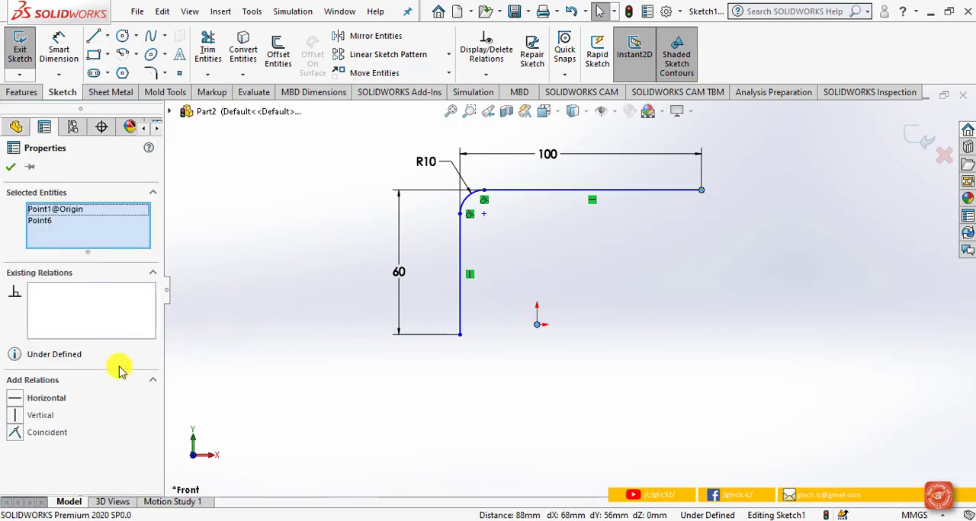
{"action": "left_click", "coordinate": [14, 415]}
{"action": "left_click", "coordinate": [15, 127]}
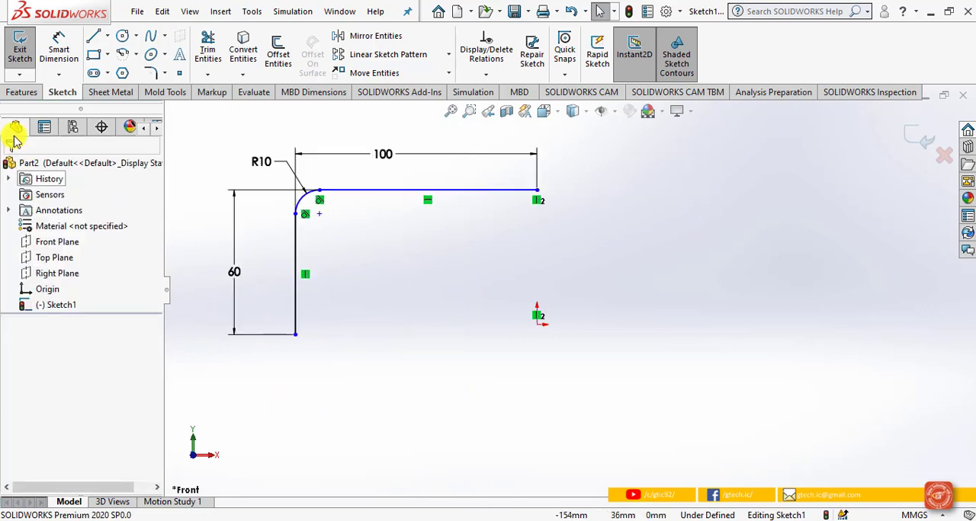
{"action": "left_click", "coordinate": [907, 139]}
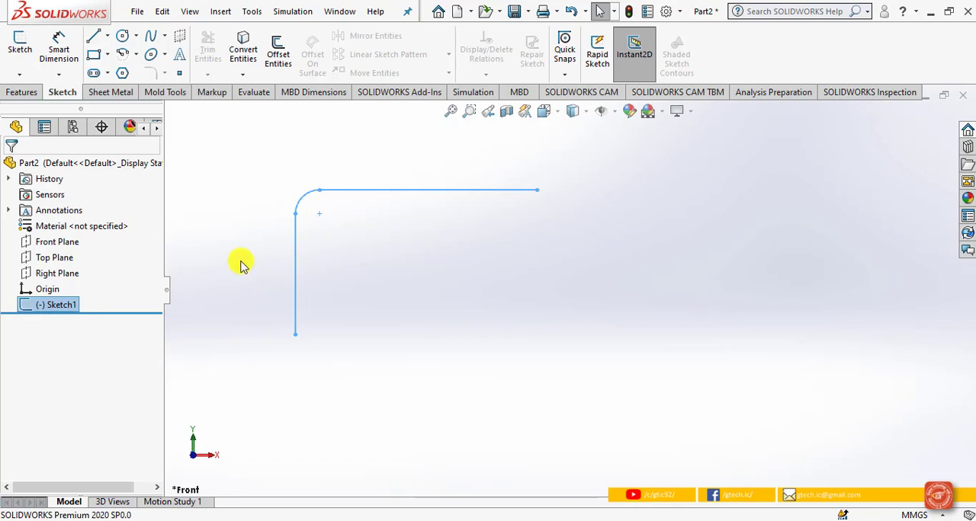
Step: Create a reference plane perpendicular to the sketch's horizontal line and coincident with that line's free end point
{"action": "left_click", "coordinate": [23, 91]}
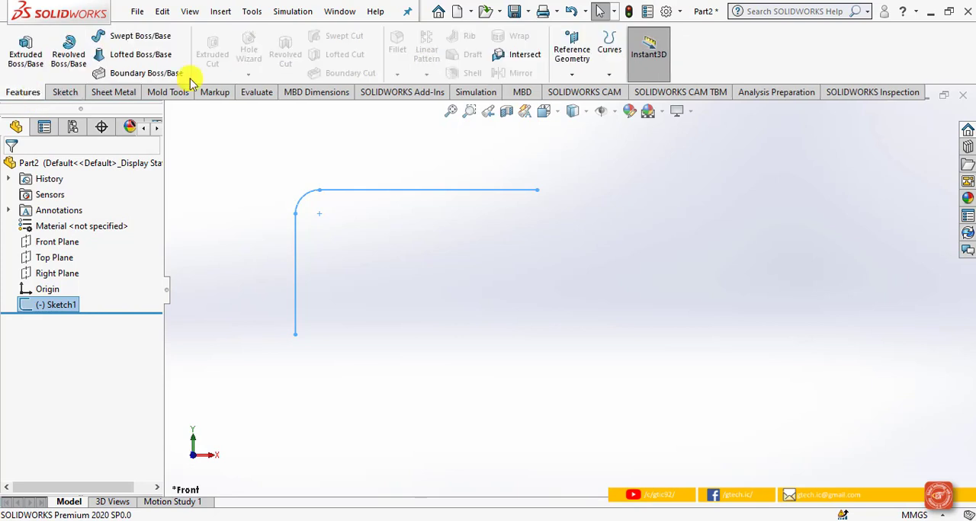
{"action": "left_click", "coordinate": [565, 73]}
{"action": "left_click", "coordinate": [583, 91]}
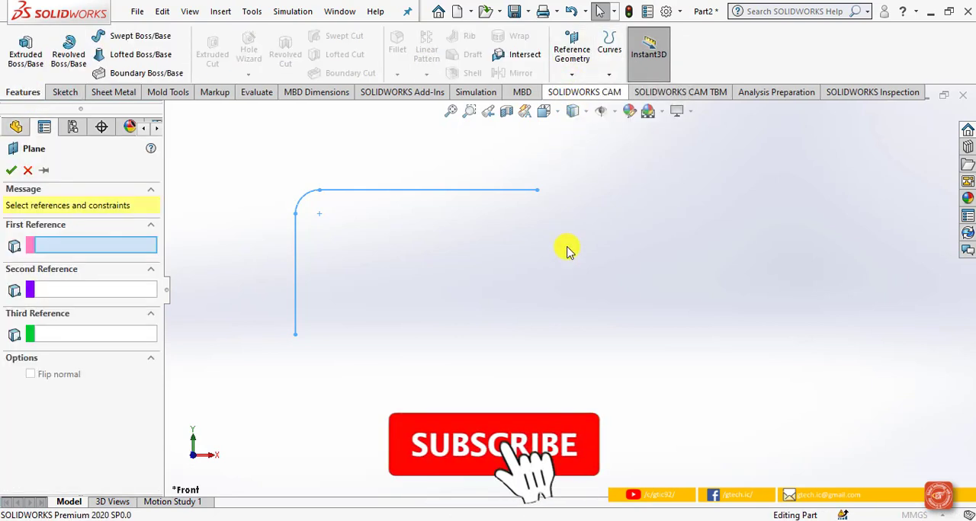
{"action": "left_click", "coordinate": [418, 191]}
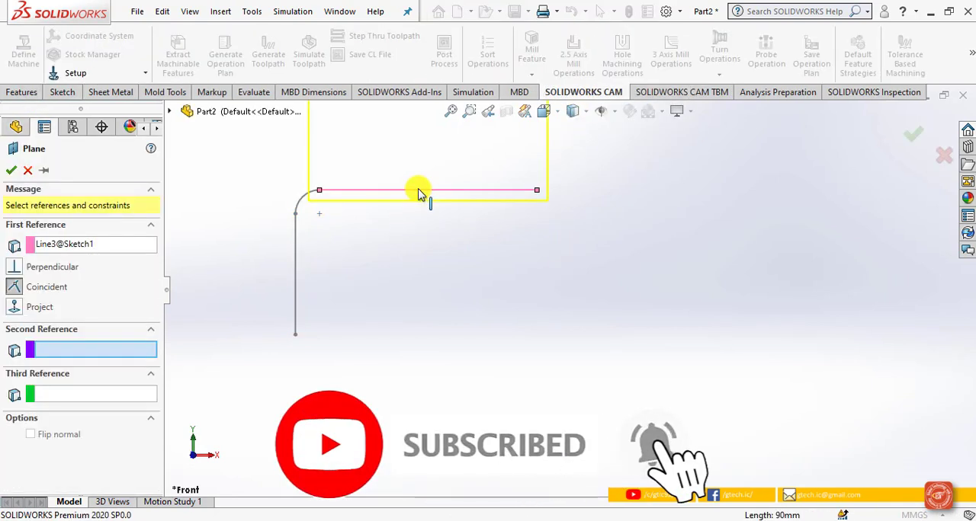
{"action": "left_click", "coordinate": [537, 191]}
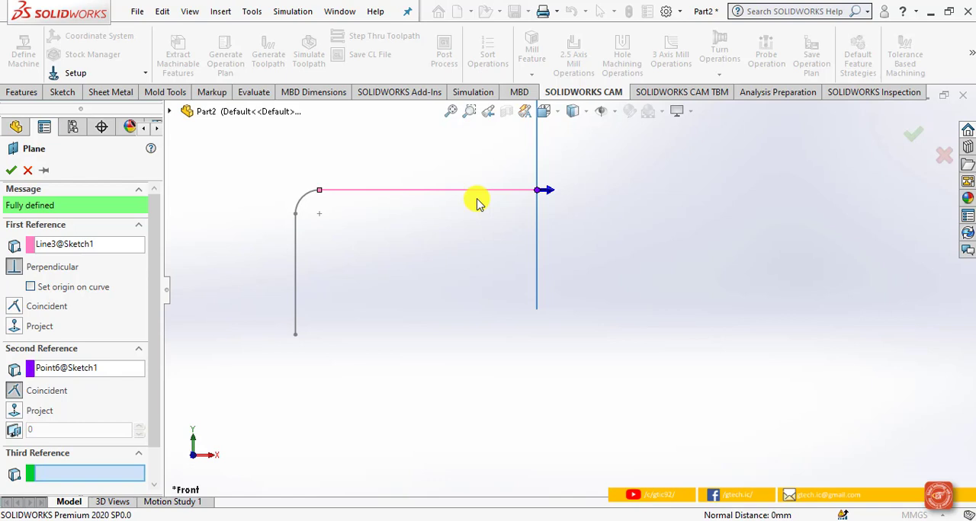
{"action": "left_click", "coordinate": [11, 170]}
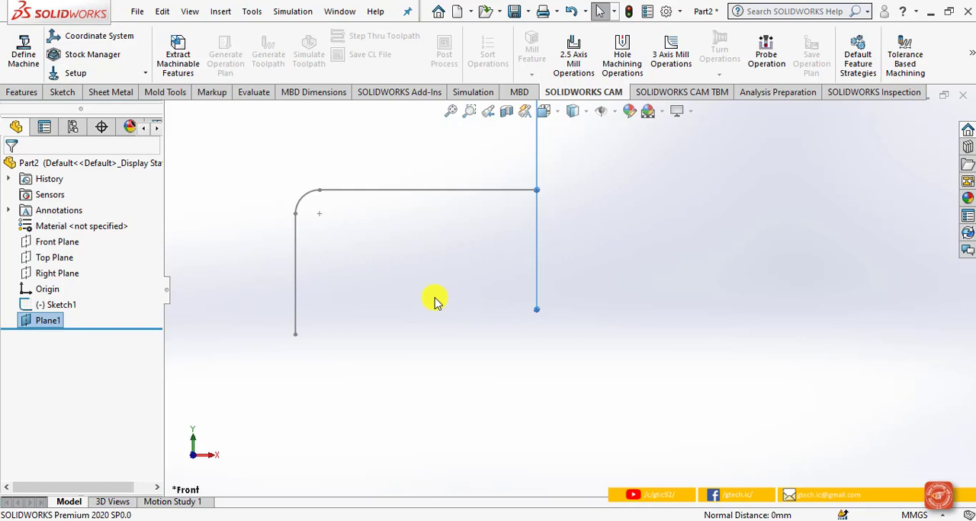
Step: Start a sketch on the new reference plane and orient the view normal to it
{"action": "left_click", "coordinate": [63, 93]}
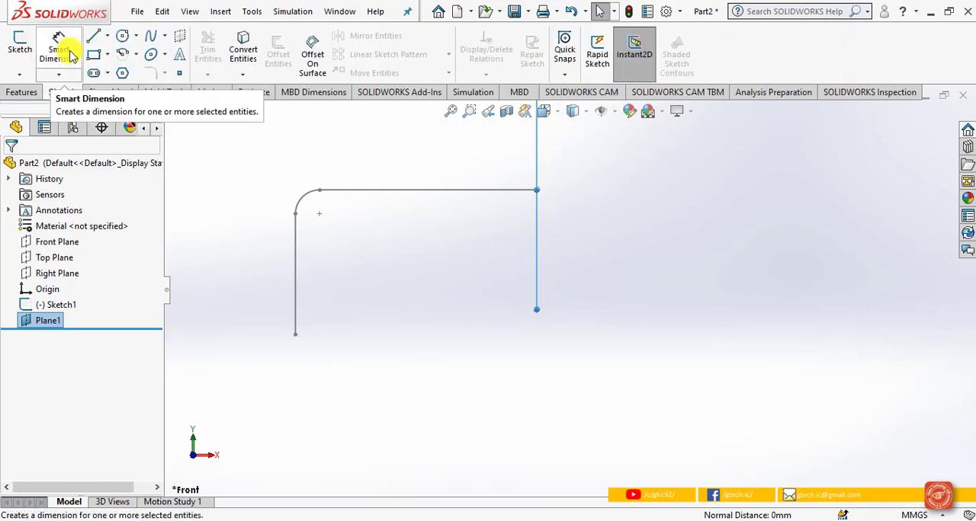
{"action": "left_click", "coordinate": [23, 43]}
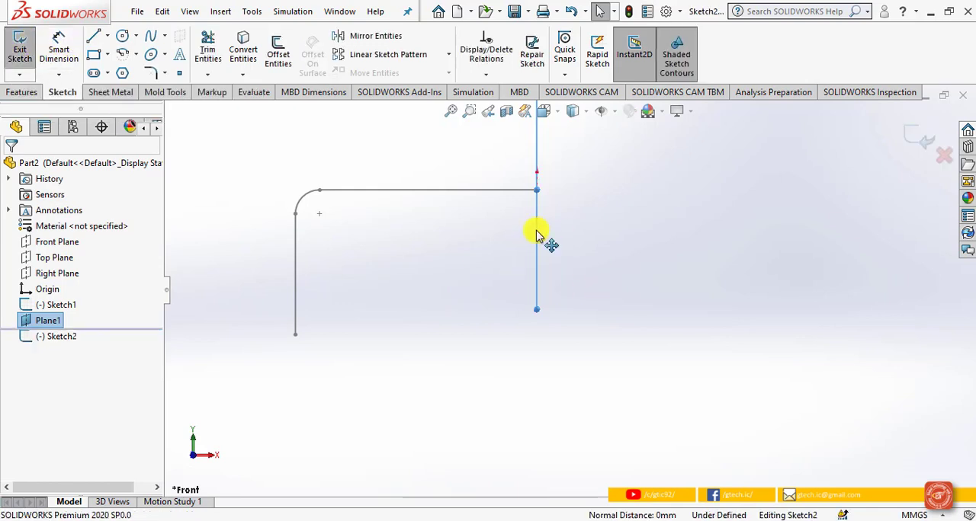
{"action": "left_click", "coordinate": [545, 113]}
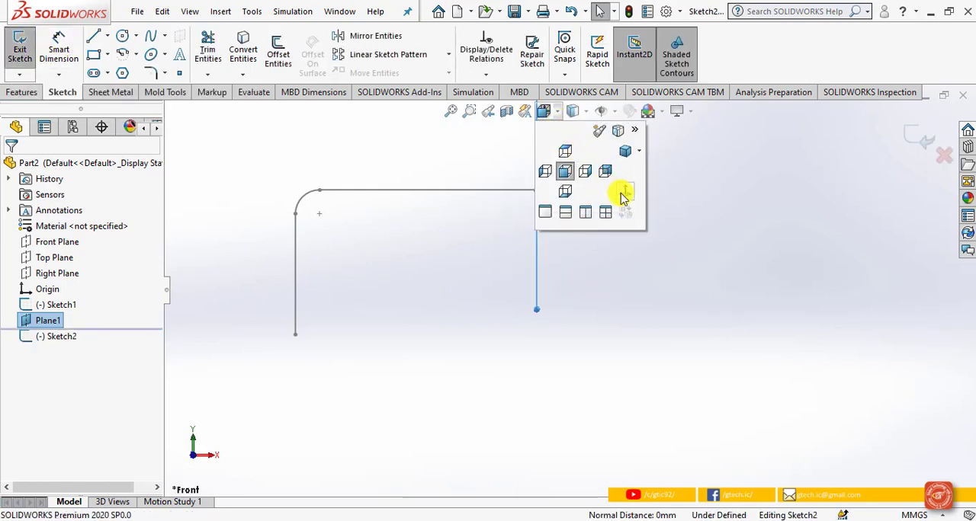
{"action": "left_click", "coordinate": [623, 196]}
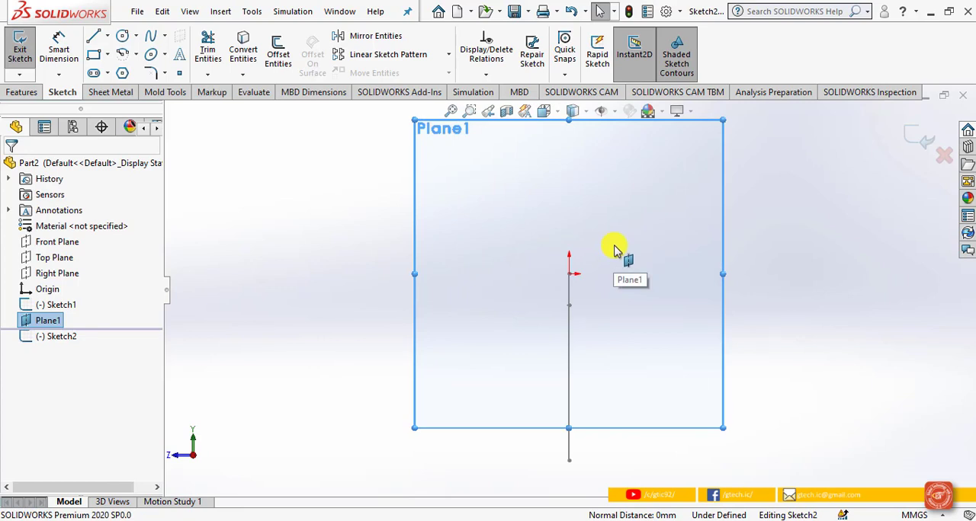
Step: Sketch a closed I-shaped outline about 33 mm wide and 47 mm high, with its lower edge passing through the sketch origin
{"action": "left_click", "coordinate": [93, 36]}
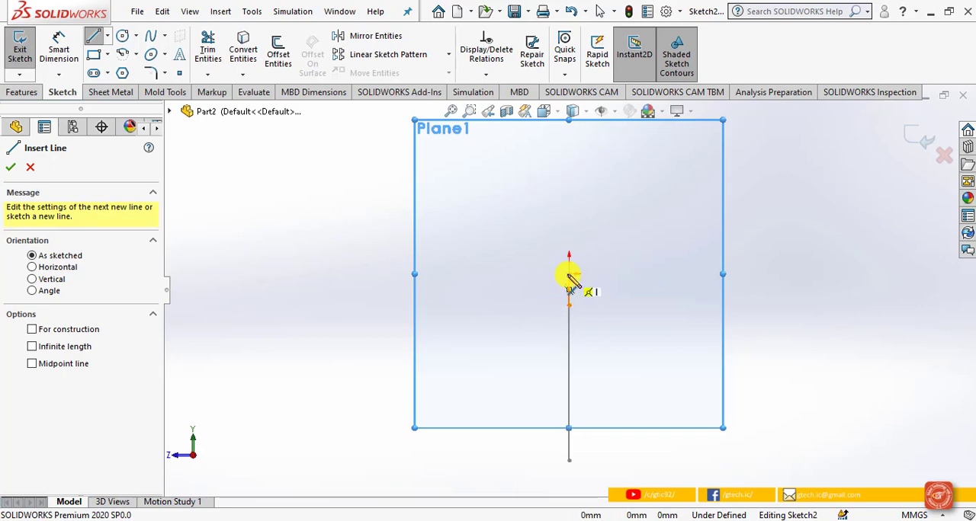
{"action": "left_click", "coordinate": [569, 290]}
{"action": "left_click", "coordinate": [626, 273]}
{"action": "left_click", "coordinate": [625, 245]}
{"action": "left_click", "coordinate": [586, 246]}
{"action": "left_click", "coordinate": [586, 164]}
{"action": "left_click", "coordinate": [625, 163]}
{"action": "left_click", "coordinate": [625, 129]}
{"action": "left_click", "coordinate": [521, 130]}
{"action": "left_click", "coordinate": [520, 164]}
{"action": "left_click", "coordinate": [548, 164]}
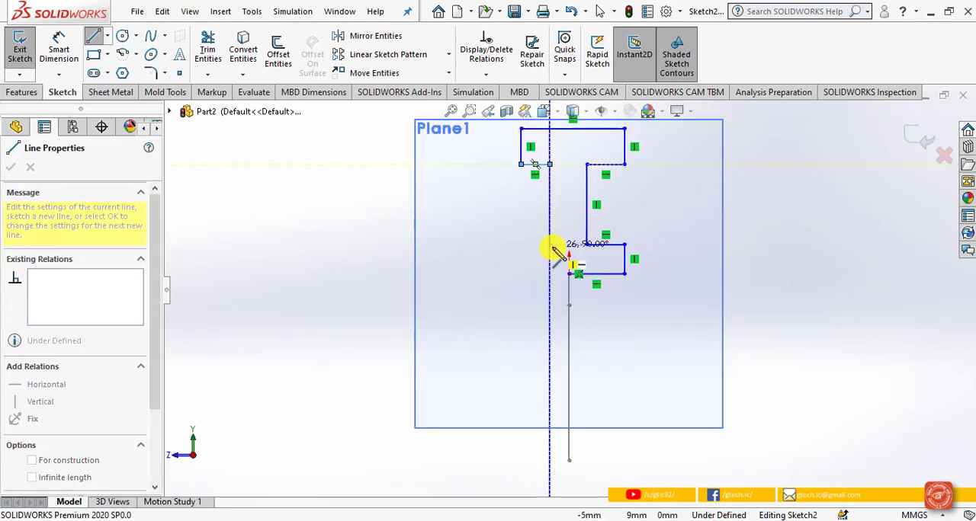
{"action": "left_click", "coordinate": [521, 245]}
{"action": "left_click", "coordinate": [521, 274]}
{"action": "left_click", "coordinate": [569, 273]}
{"action": "right_click", "coordinate": [575, 289]}
{"action": "left_click", "coordinate": [610, 302]}
Step: Draw a vertical centerline from the origin up past the I-profile's top edge
{"action": "left_click", "coordinate": [107, 36]}
{"action": "left_click", "coordinate": [129, 73]}
{"action": "left_click", "coordinate": [569, 273]}
{"action": "scroll", "coordinate": [570, 179], "scroll_direction": "down", "scroll_amount": 1}
{"action": "scroll", "coordinate": [571, 183], "scroll_direction": "up", "scroll_amount": 2}
{"action": "left_click", "coordinate": [569, 142]}
{"action": "right_click", "coordinate": [570, 143]}
{"action": "left_click", "coordinate": [610, 157]}
{"action": "scroll", "coordinate": [620, 164], "scroll_direction": "down", "scroll_amount": 2}
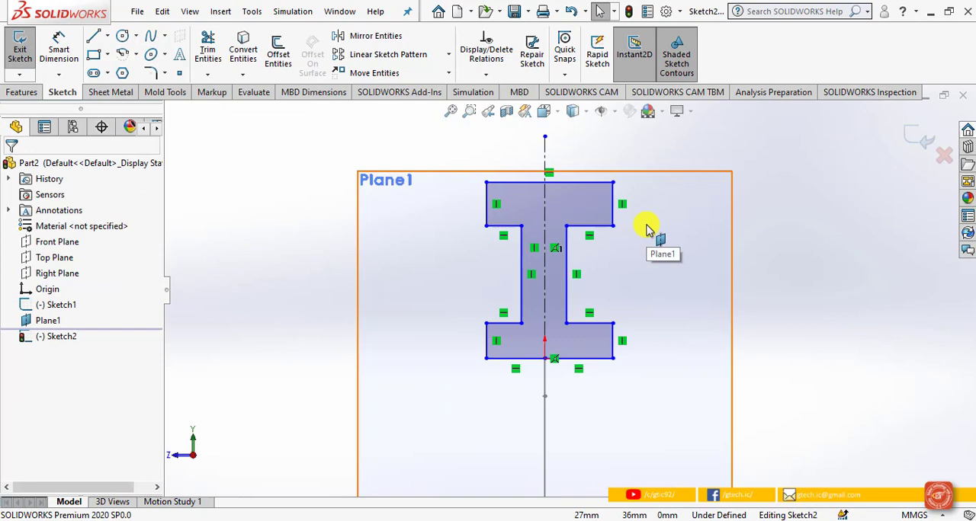
Step: Make the midpoint of the I-profile's top edge coincident with the centerline
{"action": "left_click", "coordinate": [586, 183]}
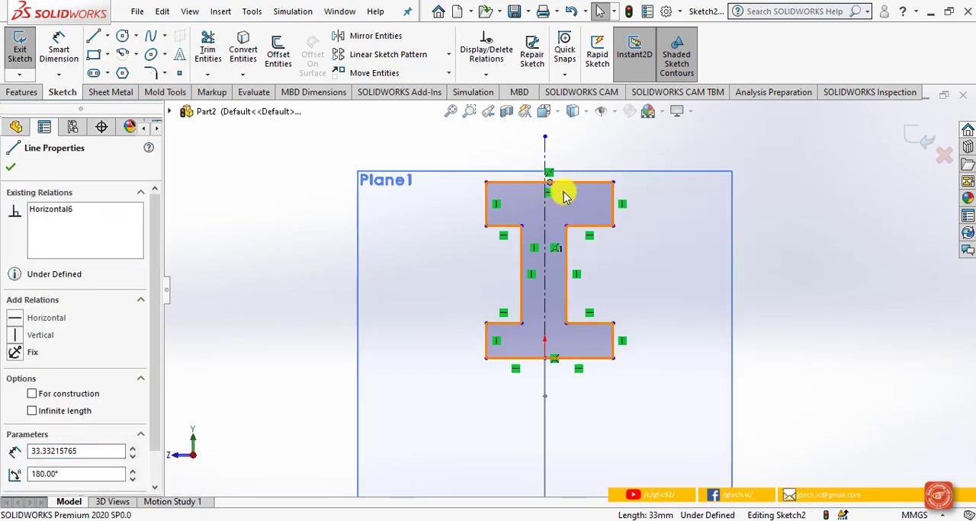
{"action": "left_click", "coordinate": [544, 328], "text": "ctrl"}
{"action": "left_click", "coordinate": [47, 414]}
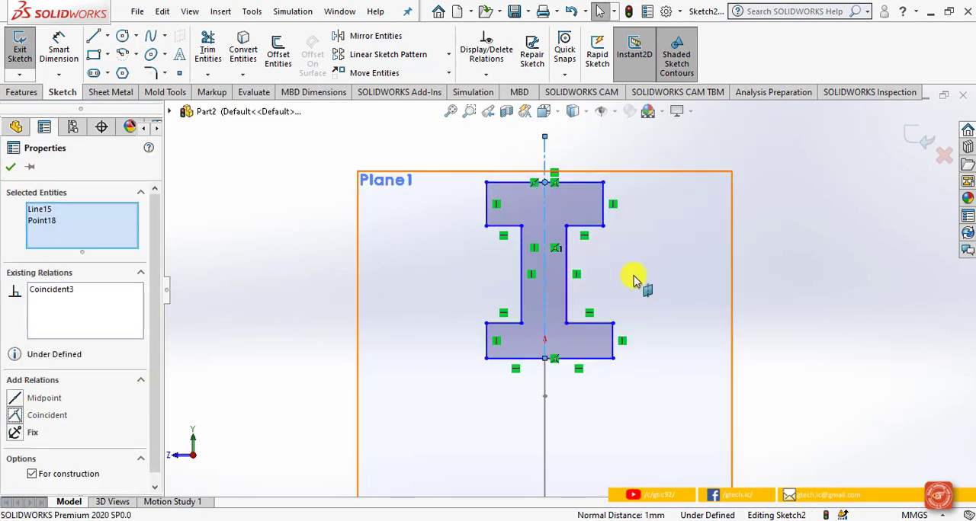
{"action": "left_click", "coordinate": [610, 280]}
Step: Make the upper and lower flanges' vertical end edges equal on the right and on the left of the I-profile
{"action": "left_click", "coordinate": [582, 183]}
{"action": "left_click", "coordinate": [586, 359], "text": "ctrl"}
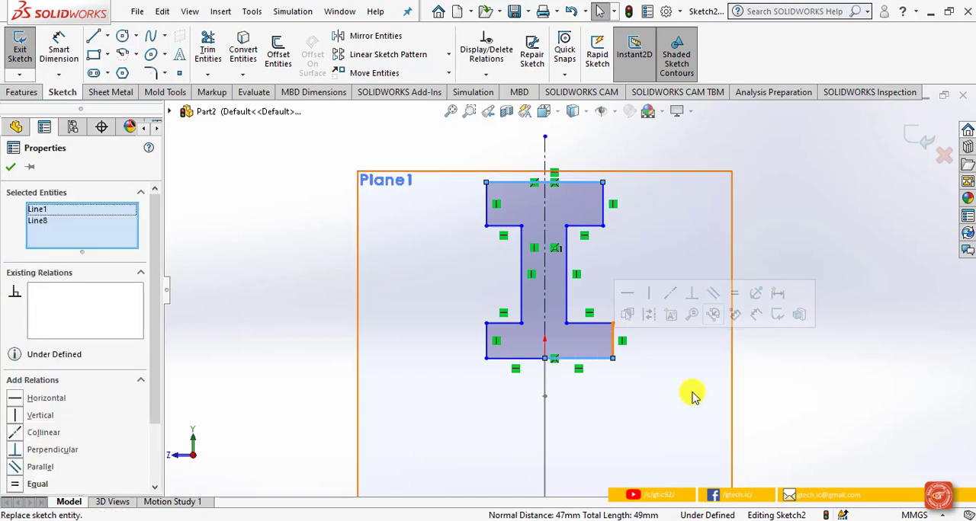
{"action": "left_click", "coordinate": [697, 366]}
{"action": "left_click", "coordinate": [603, 206]}
{"action": "left_click", "coordinate": [614, 340], "text": "ctrl"}
{"action": "left_click", "coordinate": [765, 297]}
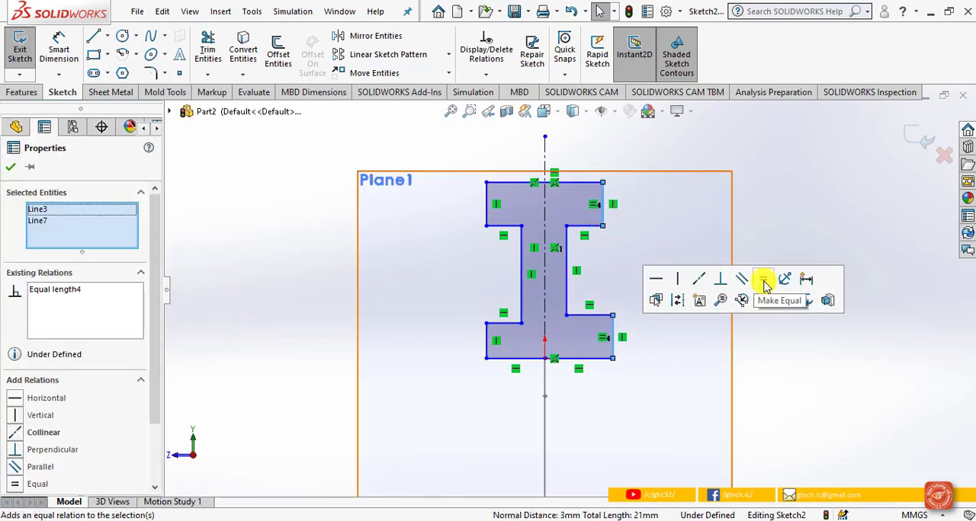
{"action": "key", "text": "Escape"}
{"action": "left_click", "coordinate": [486, 352]}
{"action": "left_click", "coordinate": [486, 207], "text": "ctrl"}
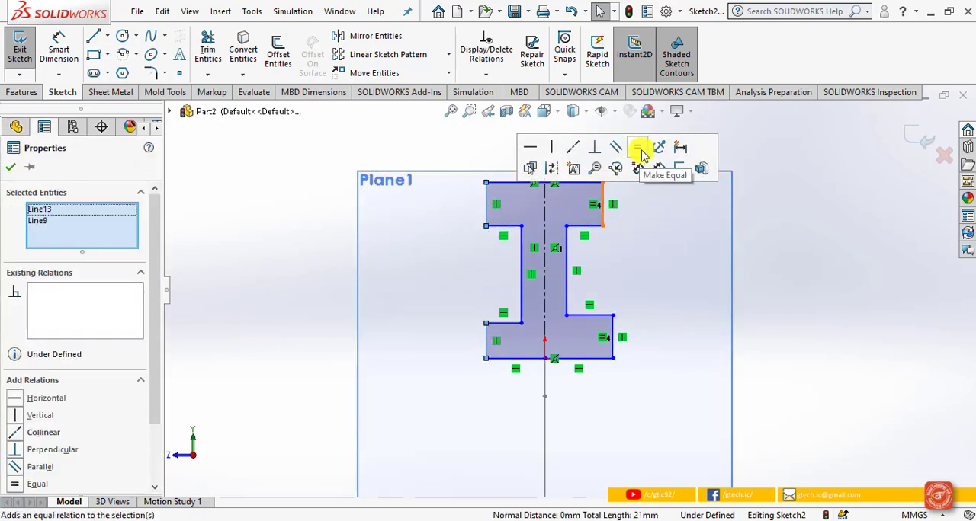
{"action": "left_click", "coordinate": [645, 150]}
{"action": "key", "text": "Escape"}
Step: Apply Equal relations among the four inner horizontal edges of the upper and lower flanges
{"action": "left_click", "coordinate": [502, 224]}
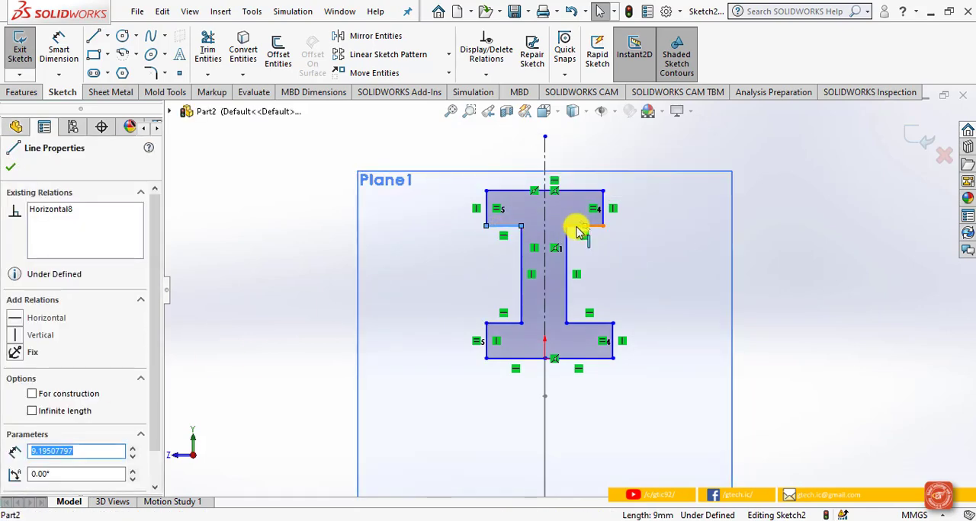
{"action": "left_click", "coordinate": [578, 224], "text": "ctrl"}
{"action": "left_click", "coordinate": [13, 484]}
{"action": "left_click", "coordinate": [503, 325]}
{"action": "left_click", "coordinate": [590, 324], "text": "ctrl"}
{"action": "left_click", "coordinate": [585, 226], "text": "ctrl"}
{"action": "left_click", "coordinate": [19, 464]}
{"action": "left_click", "coordinate": [671, 316]}
Step: Replace the two segments of the I-profile's bottom edge with a single horizontal line between the lower flange's outer corners
{"action": "left_click", "coordinate": [527, 359]}
{"action": "key", "text": "Delete"}
{"action": "left_click", "coordinate": [544, 358]}
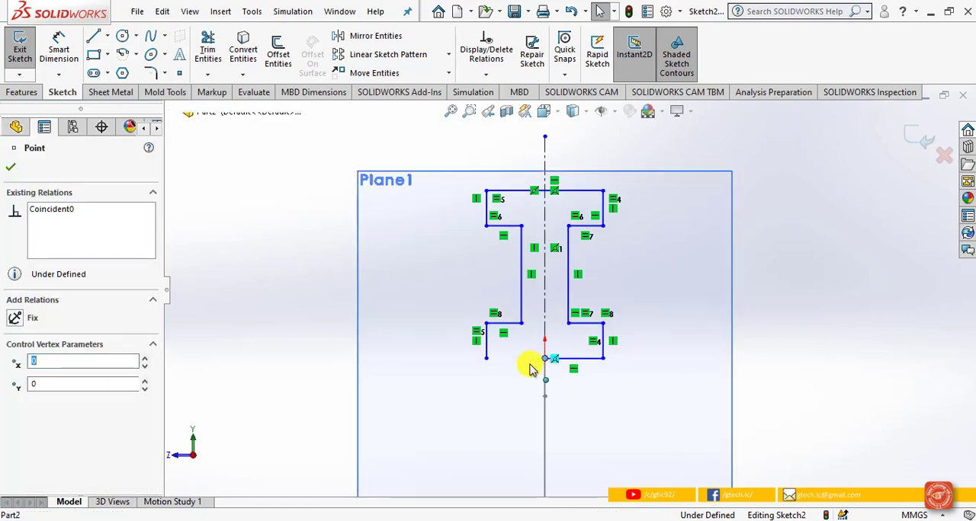
{"action": "left_click_drag", "start_coordinate": [544, 358], "coordinate": [485, 359]}
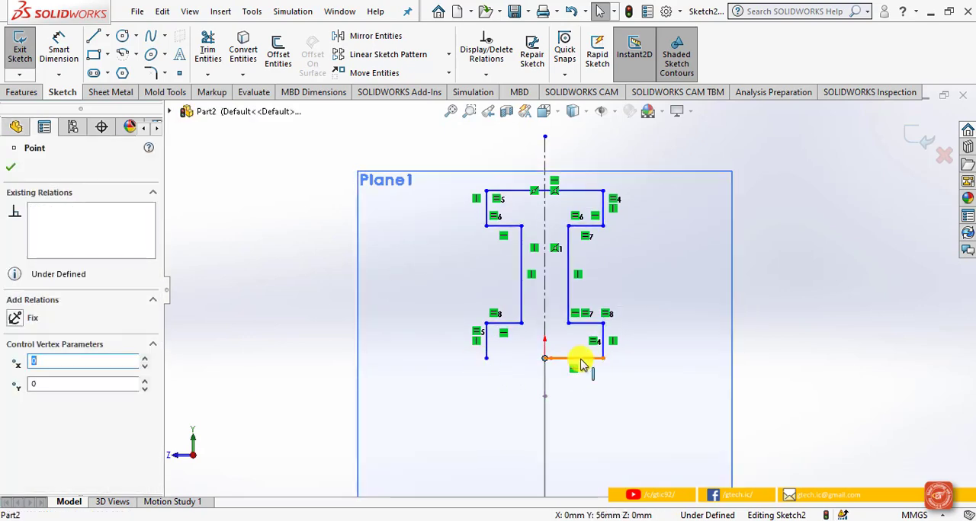
{"action": "left_click", "coordinate": [583, 359]}
{"action": "key", "text": "Delete"}
{"action": "left_click", "coordinate": [95, 36]}
{"action": "left_click", "coordinate": [486, 358]}
{"action": "left_click", "coordinate": [603, 358]}
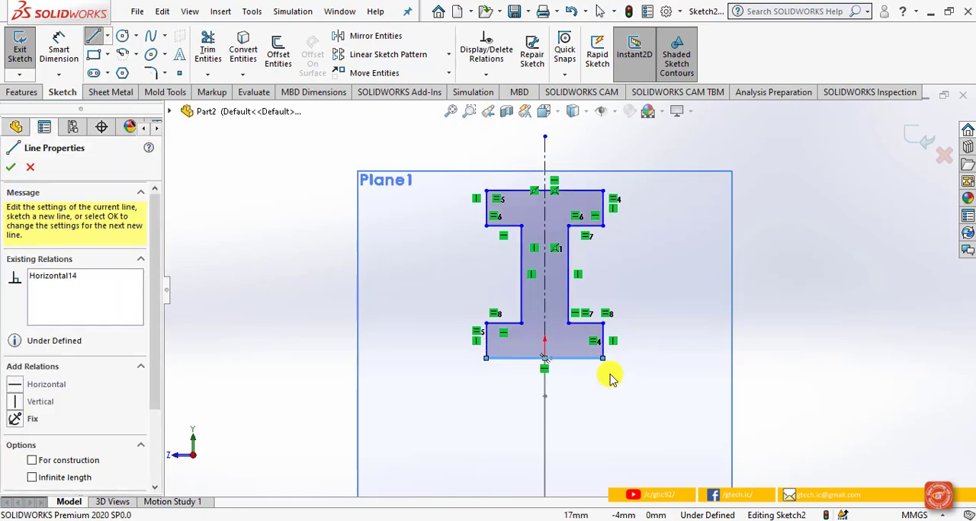
{"action": "key", "text": "Escape"}
Step: Make the I-profile's bottom edge equal in length to its top edge
{"action": "left_click", "coordinate": [583, 359]}
{"action": "left_click", "coordinate": [579, 192], "text": "ctrl"}
{"action": "left_click", "coordinate": [30, 485]}
{"action": "left_click", "coordinate": [268, 331]}
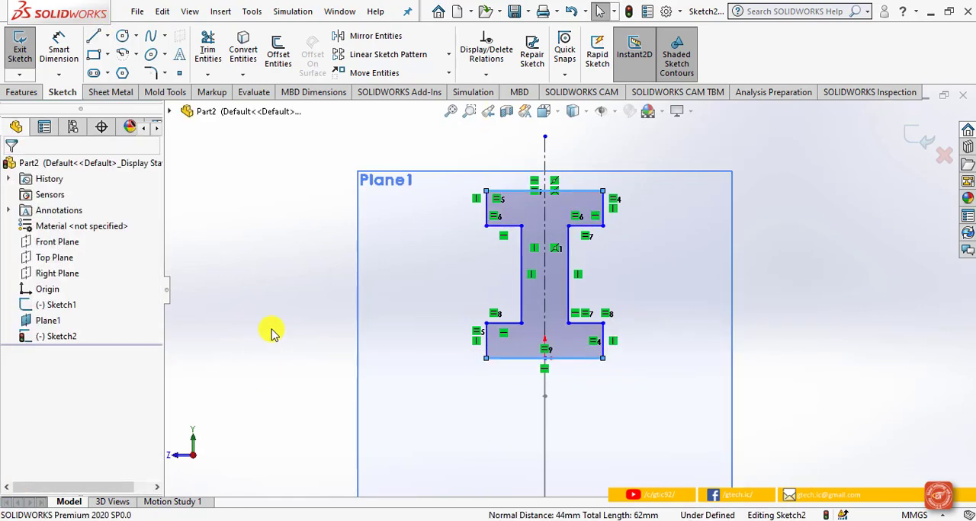
Step: Dimension the width of the I-profile's top edge as 20 mm
{"action": "left_click", "coordinate": [60, 49]}
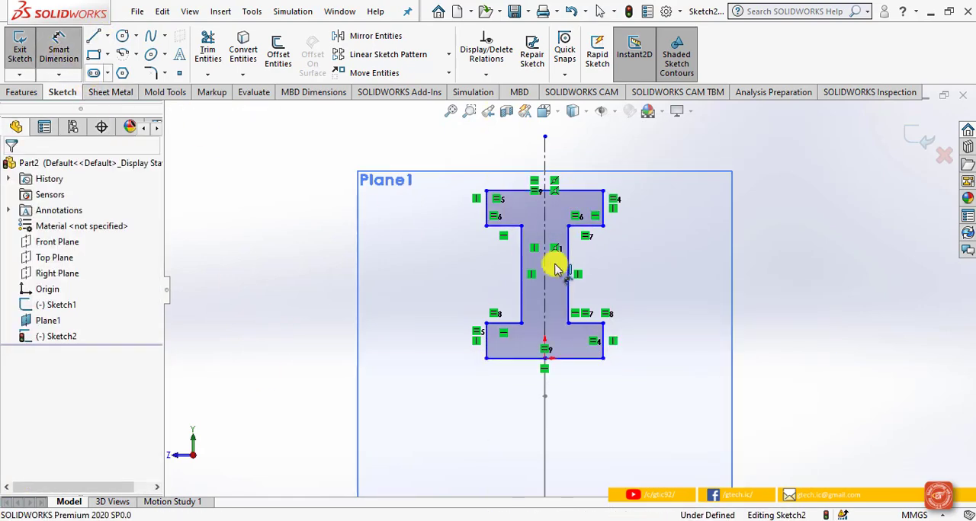
{"action": "left_click", "coordinate": [585, 196]}
{"action": "left_click", "coordinate": [571, 148]}
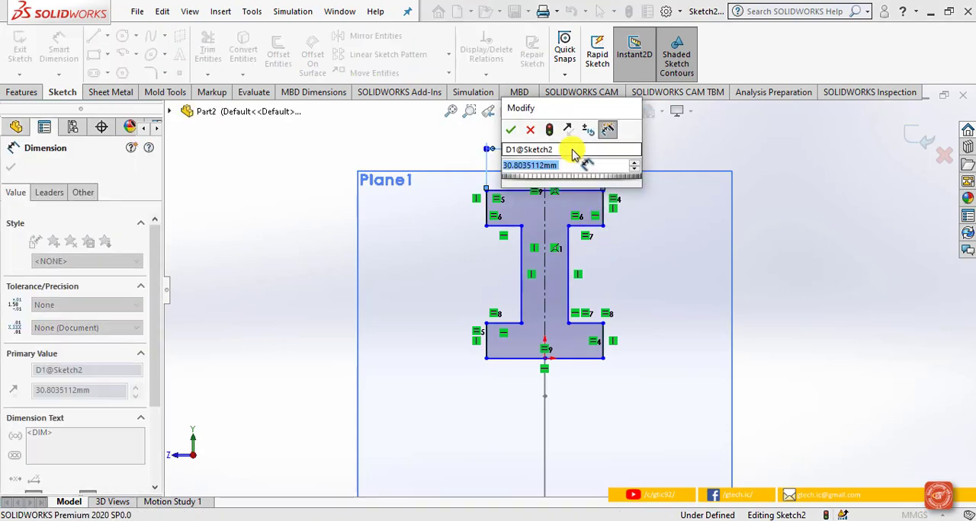
{"action": "type", "text": "20"}
{"action": "key", "text": "Return"}
Step: Dimension the web thickness between its two vertical edges as 5 mm
{"action": "scroll", "coordinate": [571, 312], "scroll_direction": "down", "scroll_amount": 4}
{"action": "left_click", "coordinate": [540, 284]}
{"action": "left_click", "coordinate": [551, 269]}
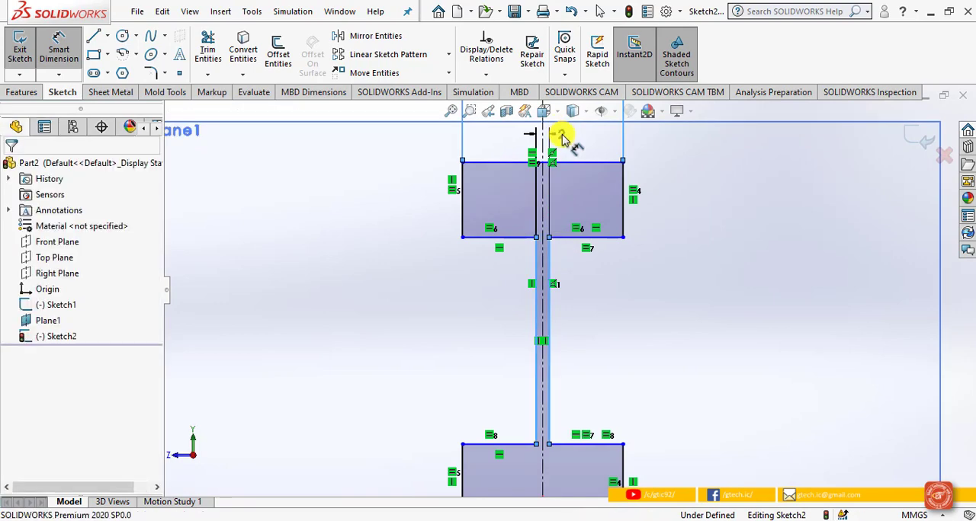
{"action": "left_click", "coordinate": [561, 135]}
{"action": "type", "text": "5"}
{"action": "key", "text": "Return"}
Step: Dimension the upper flange's right end edge as 5 mm high
{"action": "left_click", "coordinate": [623, 225]}
{"action": "left_click", "coordinate": [674, 191]}
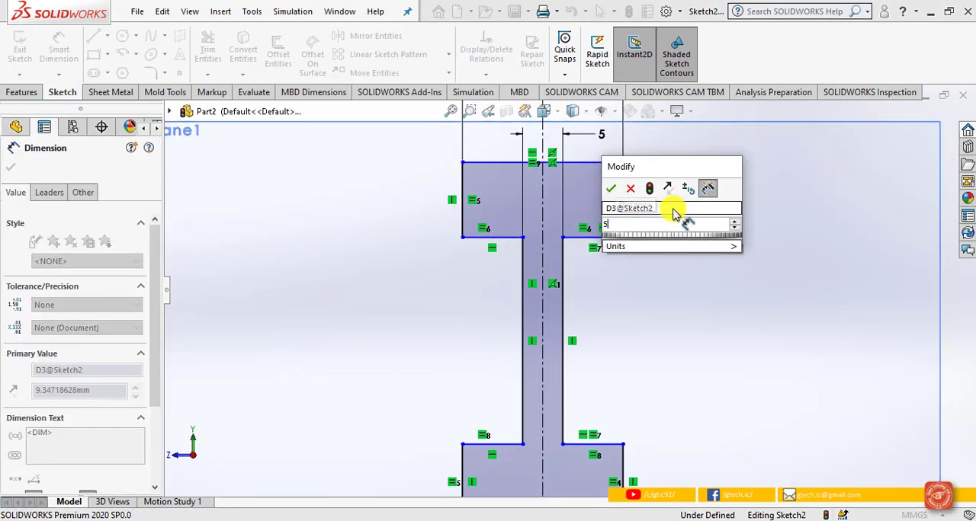
{"action": "type", "text": "5"}
{"action": "key", "text": "Return"}
Step: Dimension the I-profile's overall height as 40 mm and finish dimensioning
{"action": "left_click", "coordinate": [625, 162]}
{"action": "key", "text": "f"}
{"action": "left_click", "coordinate": [590, 415]}
{"action": "left_click", "coordinate": [657, 306]}
{"action": "type", "text": "40"}
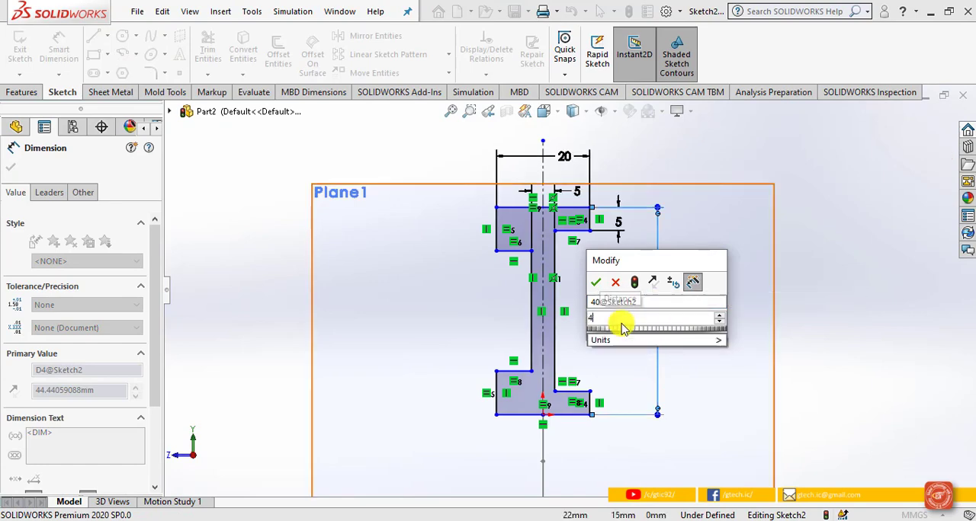
{"action": "key", "text": "Return"}
{"action": "key", "text": "Escape"}
Step: Add a Horizontal relation between the two inner corners where the web meets the upper flange
{"action": "left_click", "coordinate": [532, 251]}
{"action": "left_click", "coordinate": [555, 231], "text": "ctrl"}
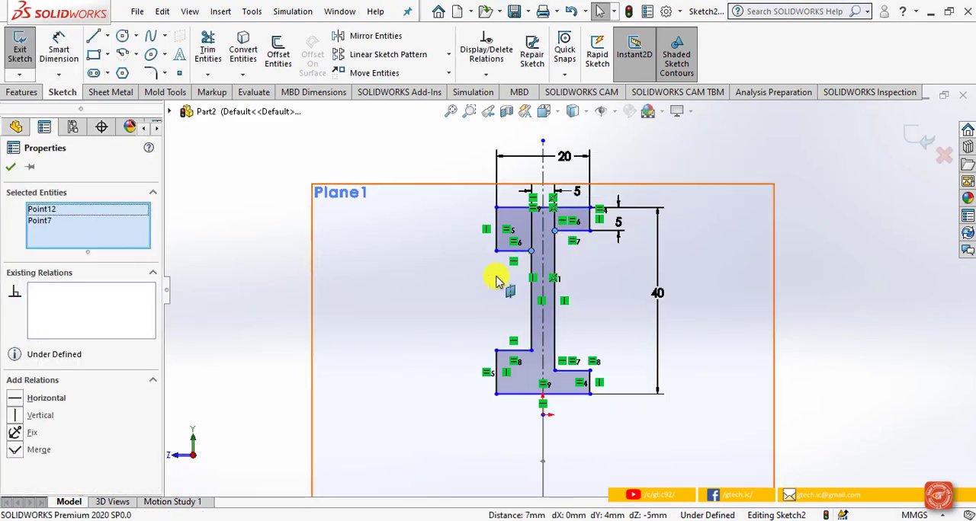
{"action": "left_click", "coordinate": [40, 399]}
{"action": "left_click", "coordinate": [318, 377]}
Step: Add a Horizontal relation between the two inner corners where the web meets the lower flange
{"action": "scroll", "coordinate": [532, 376], "scroll_direction": "down", "scroll_amount": 2}
{"action": "scroll", "coordinate": [549, 385], "scroll_direction": "down", "scroll_amount": 1}
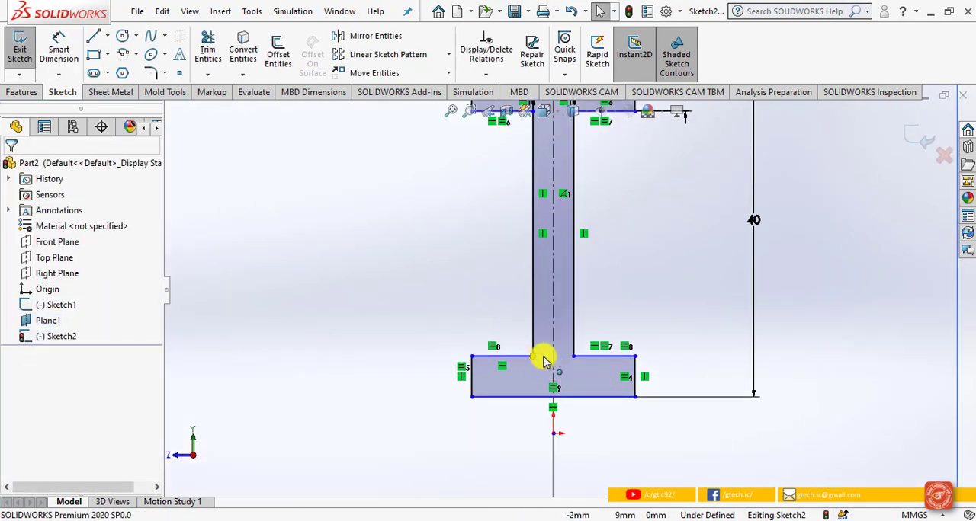
{"action": "left_click", "coordinate": [532, 356]}
{"action": "left_click", "coordinate": [574, 356], "text": "ctrl"}
{"action": "left_click", "coordinate": [42, 398]}
{"action": "left_click", "coordinate": [821, 341]}
Step: Define 3 mm sketch fillets at the two inner corners on the web's right side, accepting the removal of conflicting relations
{"action": "scroll", "coordinate": [809, 349], "scroll_direction": "up", "scroll_amount": 4}
{"action": "scroll", "coordinate": [533, 194], "scroll_direction": "down", "scroll_amount": 3}
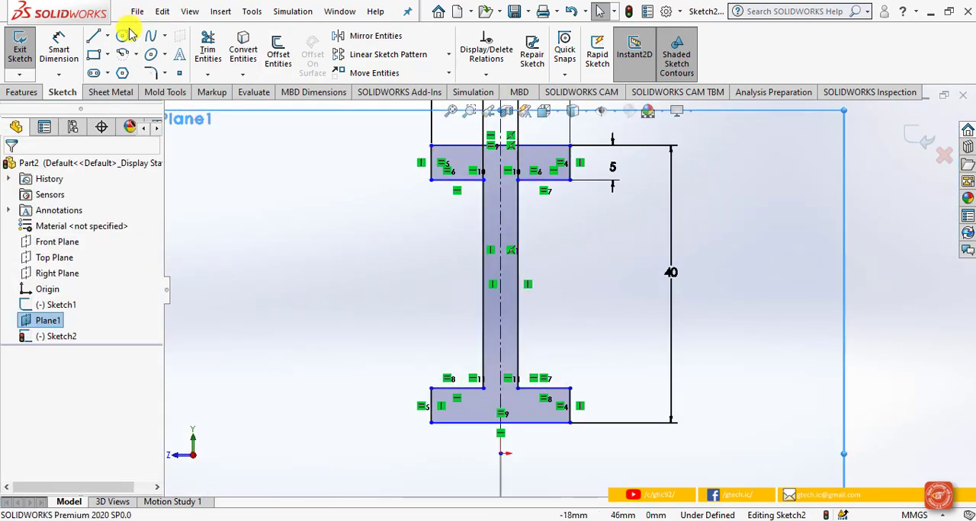
{"action": "left_click", "coordinate": [155, 71]}
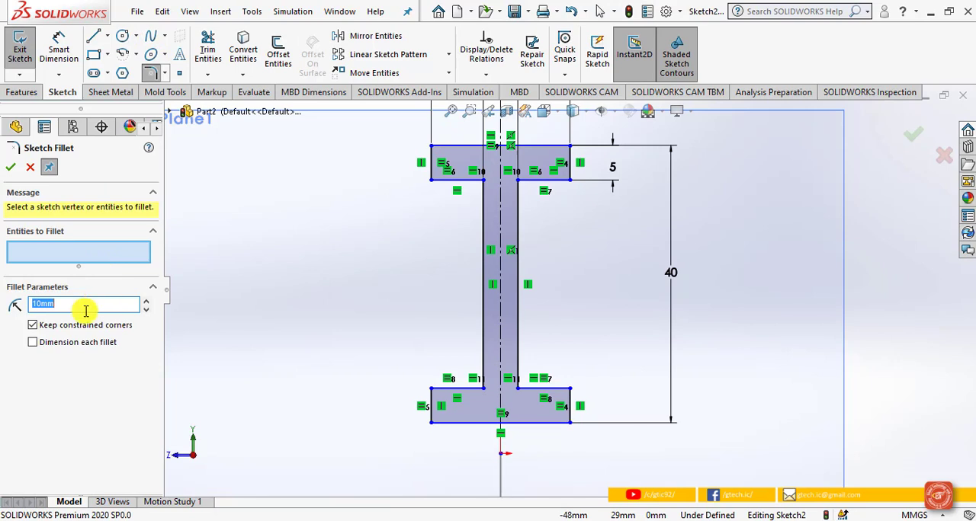
{"action": "type", "text": "3"}
{"action": "key", "text": "Return"}
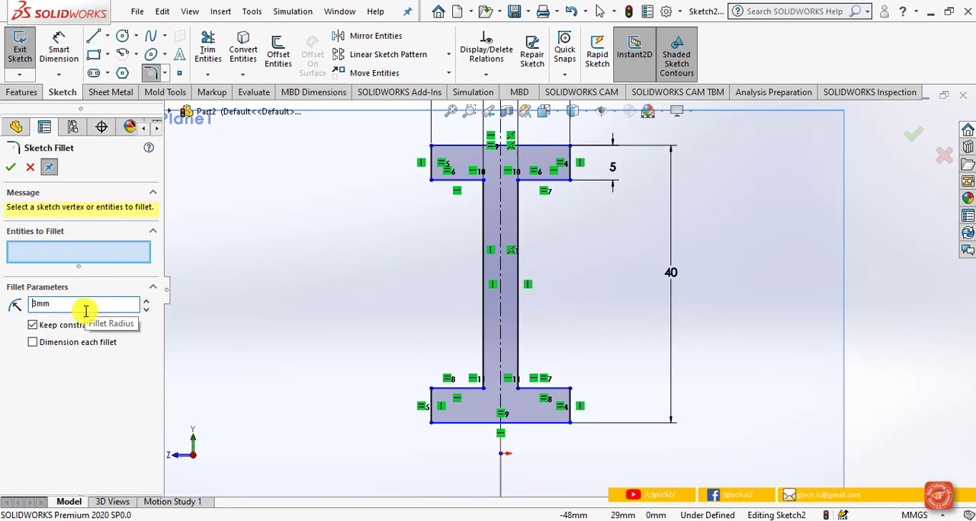
{"action": "left_click", "coordinate": [518, 209]}
{"action": "left_click", "coordinate": [537, 189]}
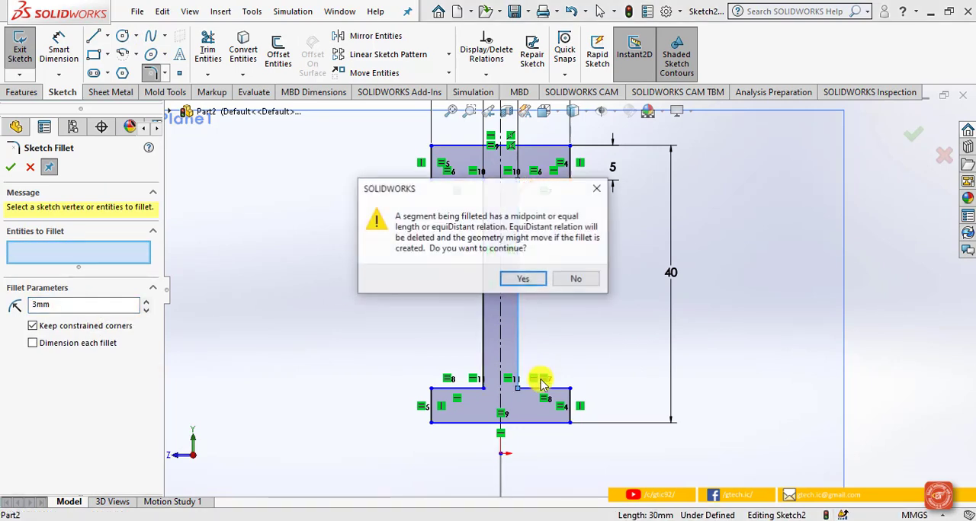
{"action": "left_click", "coordinate": [523, 280]}
{"action": "left_click", "coordinate": [537, 383]}
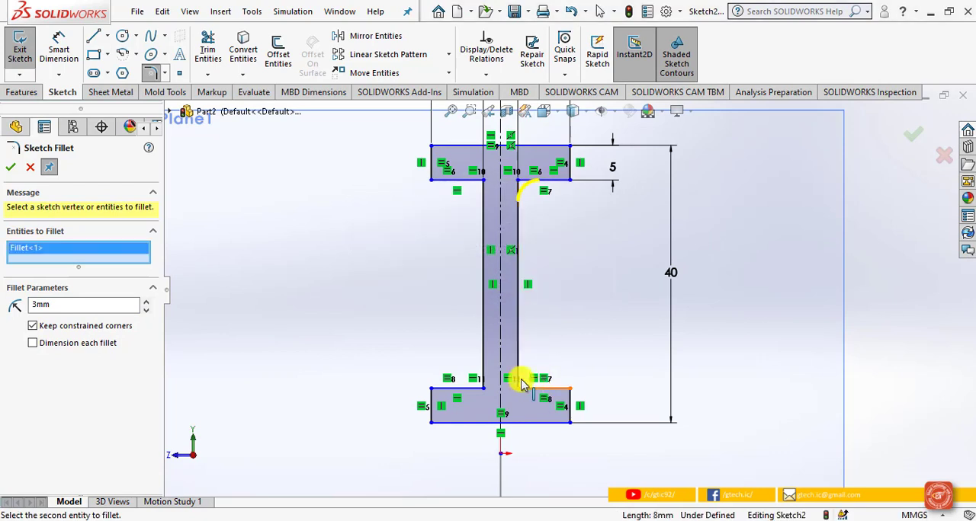
{"action": "left_click", "coordinate": [517, 366]}
{"action": "left_click", "coordinate": [523, 279]}
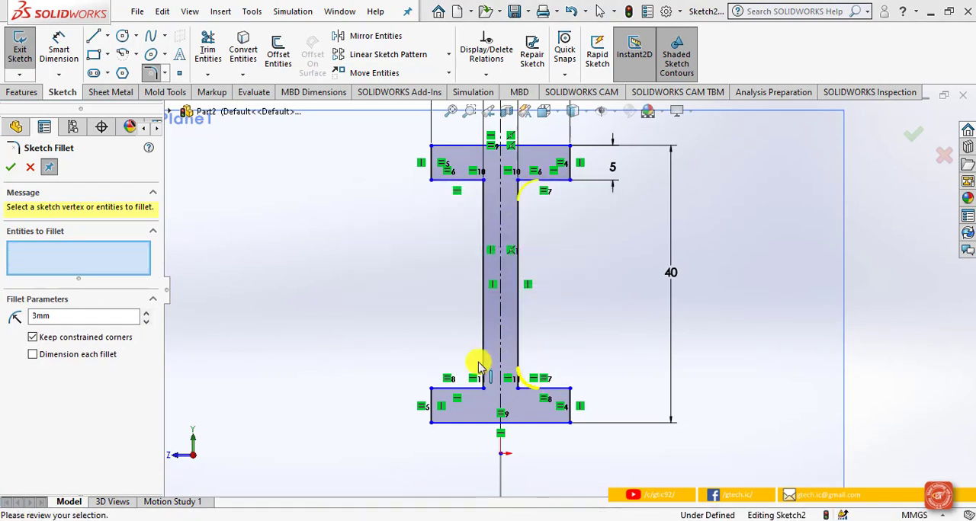
Step: Add 3 mm fillets at the two inner corners on the web's left side and apply all four fillets
{"action": "left_click", "coordinate": [483, 355]}
{"action": "left_click", "coordinate": [483, 347]}
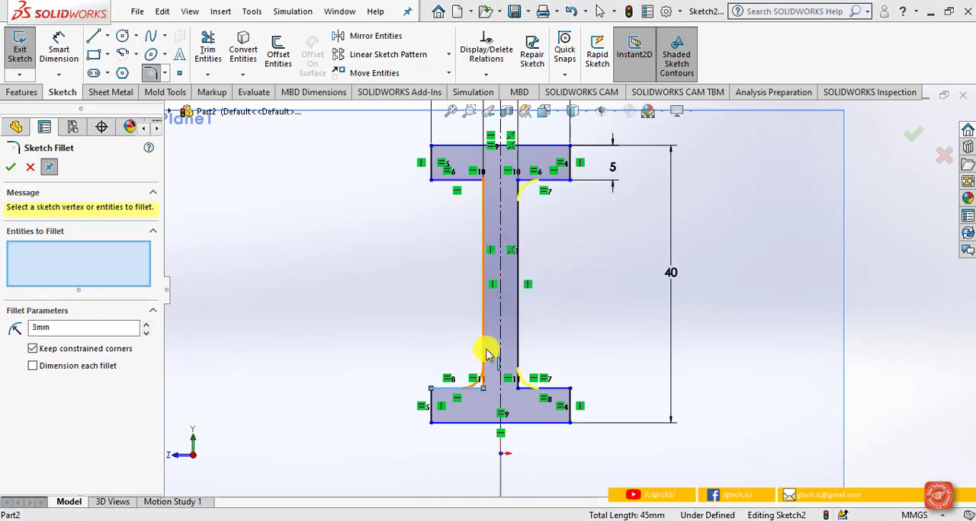
{"action": "left_click", "coordinate": [509, 277]}
{"action": "left_click", "coordinate": [480, 200]}
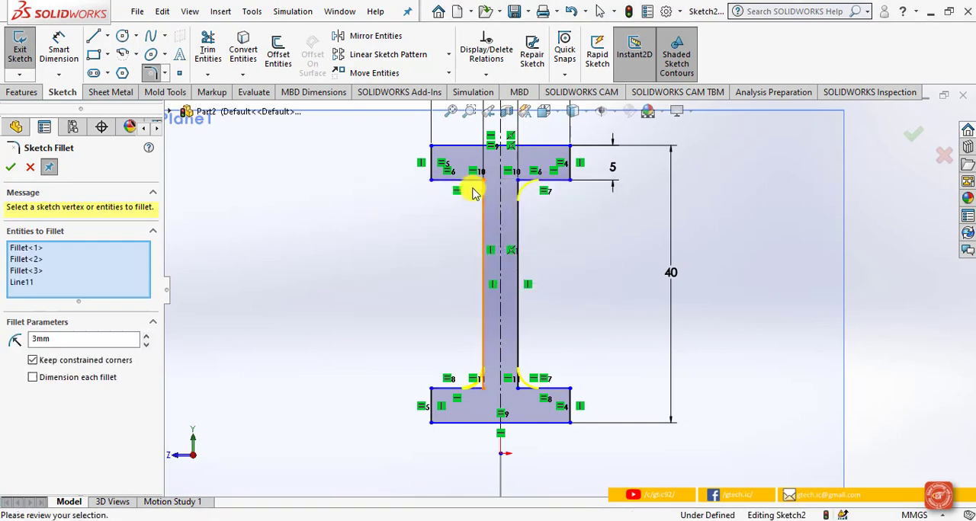
{"action": "left_click", "coordinate": [521, 278]}
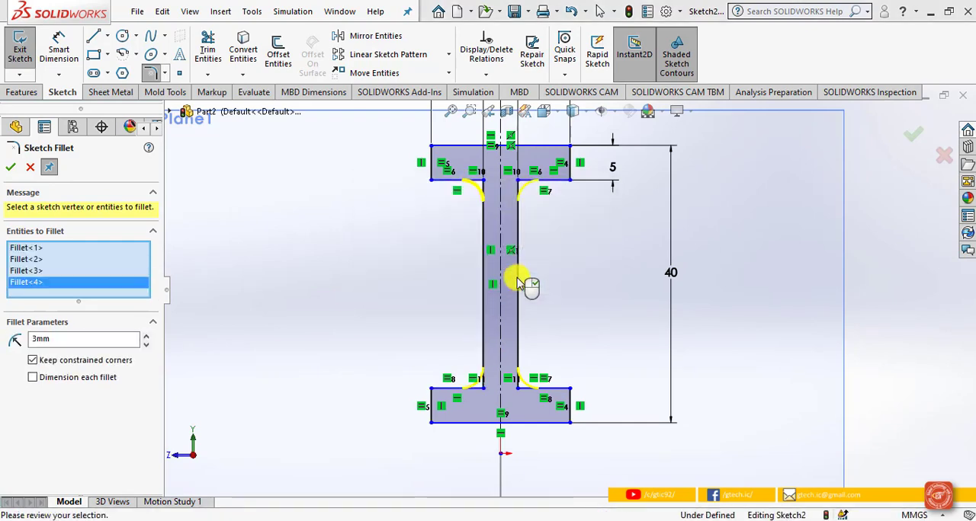
{"action": "left_click", "coordinate": [912, 137]}
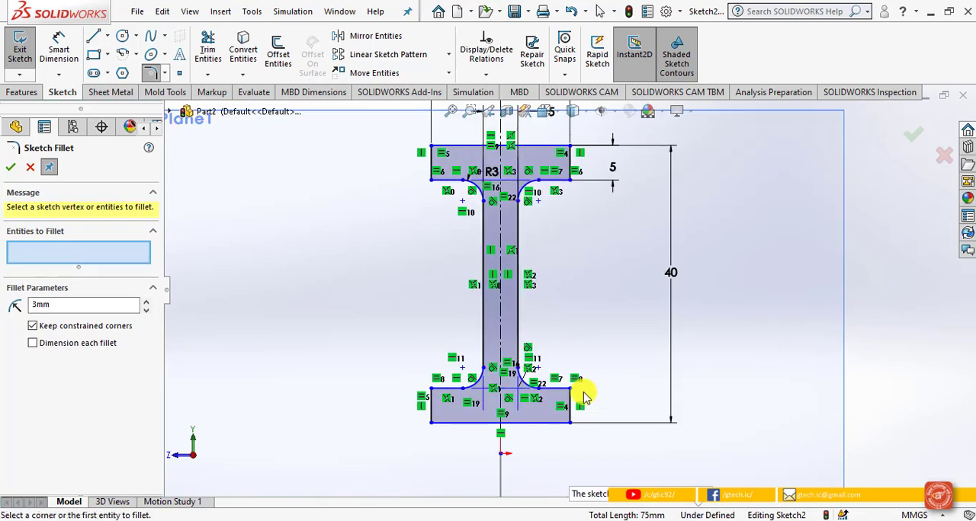
{"action": "scroll", "coordinate": [582, 368], "scroll_direction": "down", "scroll_amount": 2}
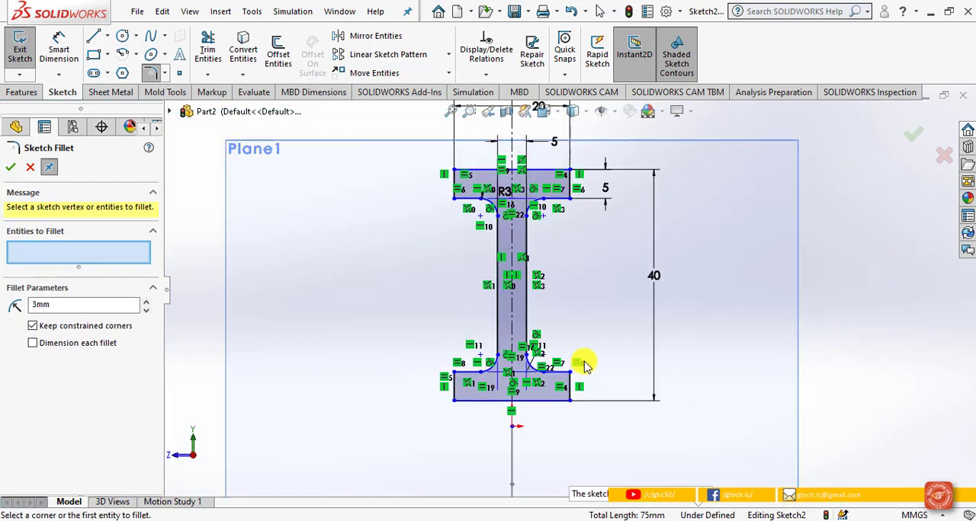
Step: Finish the Sketch Fillet command and exit the I-profile sketch
{"action": "left_click", "coordinate": [13, 169]}
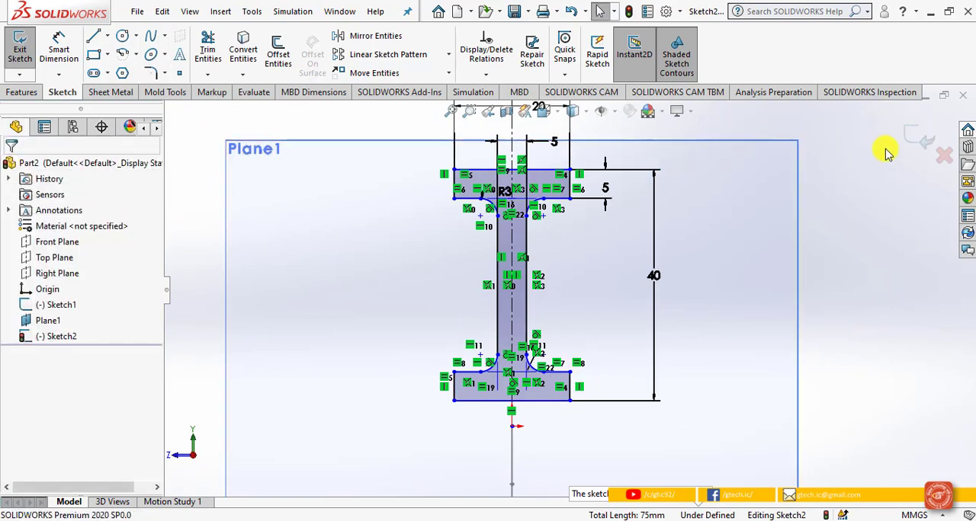
{"action": "left_click", "coordinate": [921, 140]}
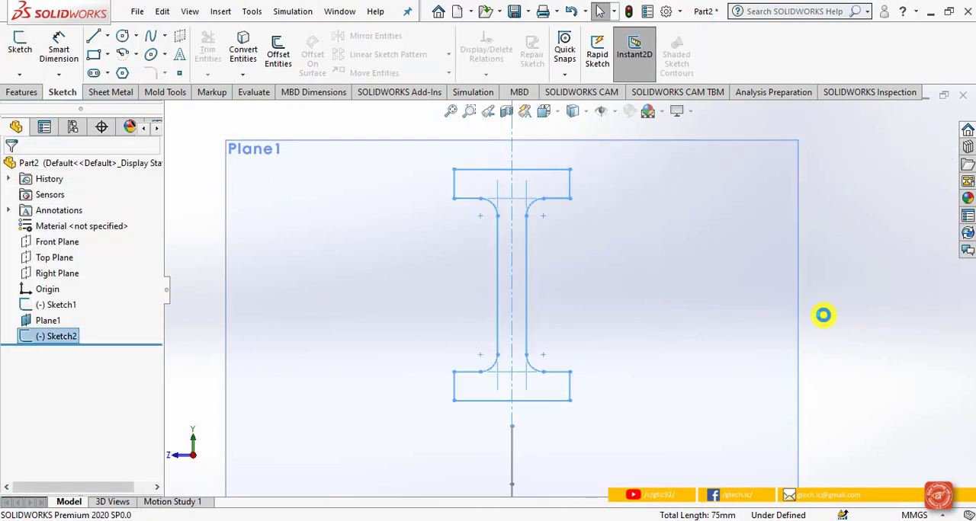
{"action": "mouse_move", "coordinate": [747, 337]}
{"action": "middle_mouse_down"}
{"action": "mouse_move", "coordinate": [773, 338]}
{"action": "mouse_move", "coordinate": [808, 366]}
{"action": "middle_mouse_up"}
{"action": "scroll", "coordinate": [686, 386], "scroll_direction": "down", "scroll_amount": 4}
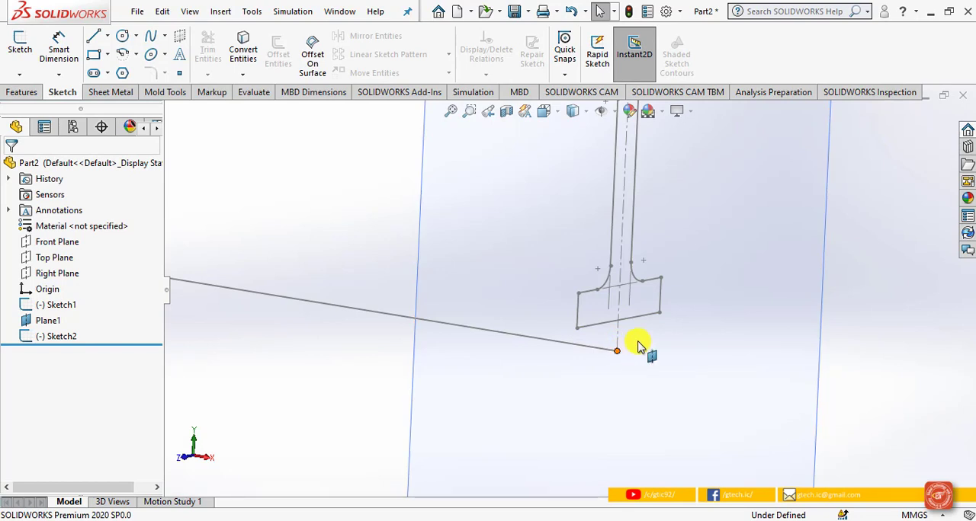
Step: Edit the I-profile sketch to make the midpoint of the lower flange's bottom edge coincident with the path's end point
{"action": "left_click", "coordinate": [61, 337]}
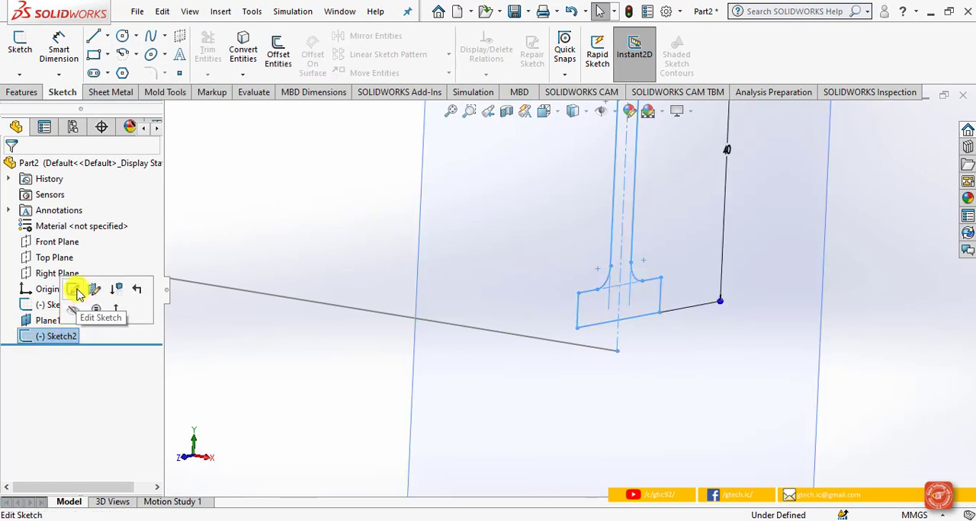
{"action": "scroll", "coordinate": [626, 339], "scroll_direction": "down", "scroll_amount": 1}
{"action": "double_click", "coordinate": [615, 316]}
{"action": "left_click", "coordinate": [614, 357]}
{"action": "left_click", "coordinate": [618, 312]}
{"action": "right_click", "coordinate": [622, 312]}
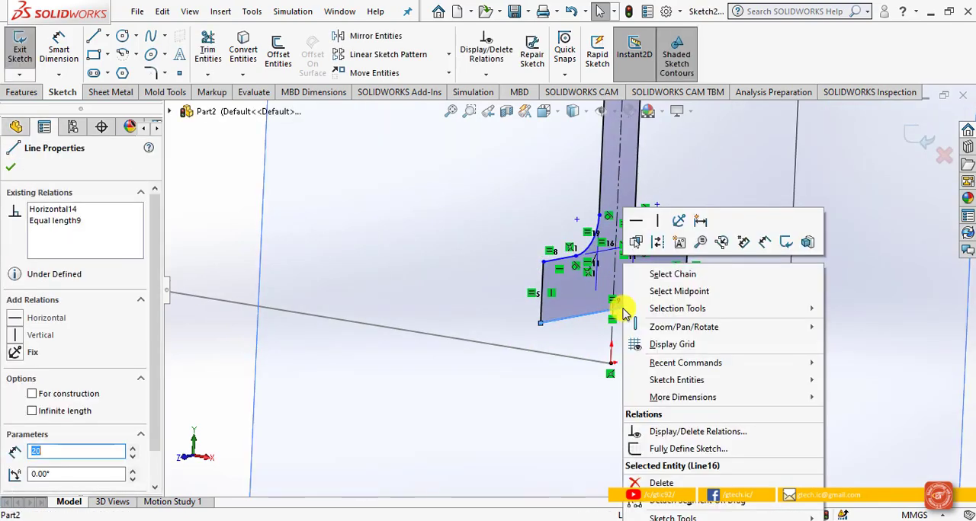
{"action": "left_click", "coordinate": [658, 292]}
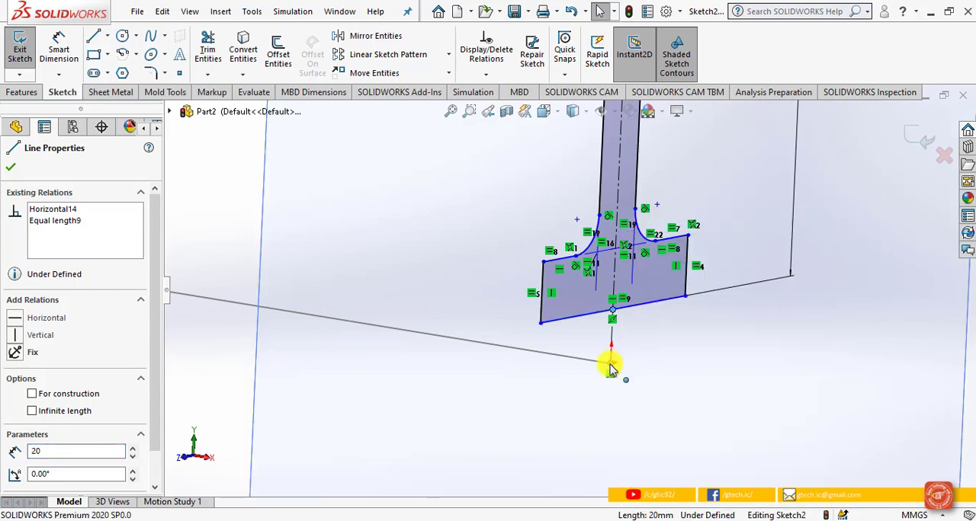
{"action": "left_click", "coordinate": [610, 365], "text": "ctrl"}
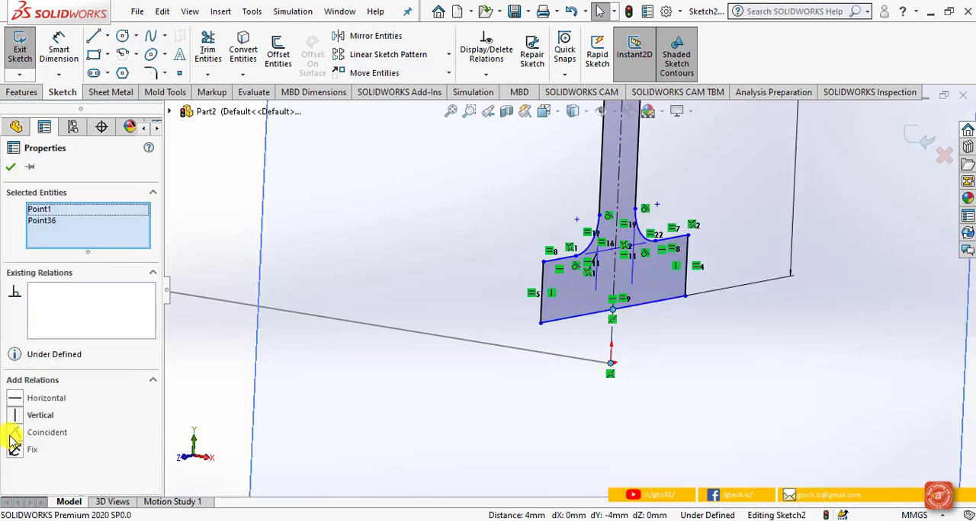
{"action": "left_click", "coordinate": [9, 435]}
{"action": "mouse_move", "coordinate": [653, 335]}
{"action": "middle_mouse_down"}
{"action": "mouse_move", "coordinate": [904, 251]}
{"action": "mouse_move", "coordinate": [908, 151]}
{"action": "middle_mouse_up"}
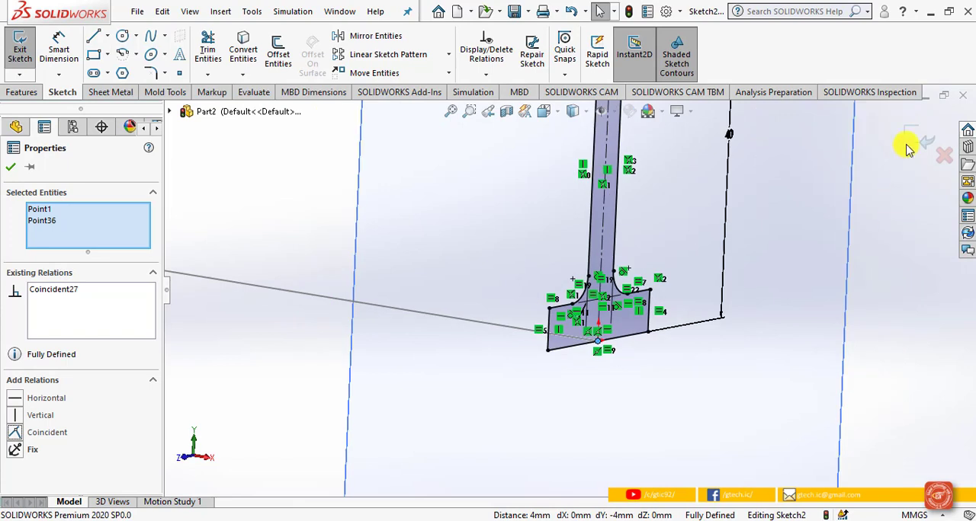
{"action": "left_click", "coordinate": [907, 150]}
{"action": "left_click", "coordinate": [892, 239]}
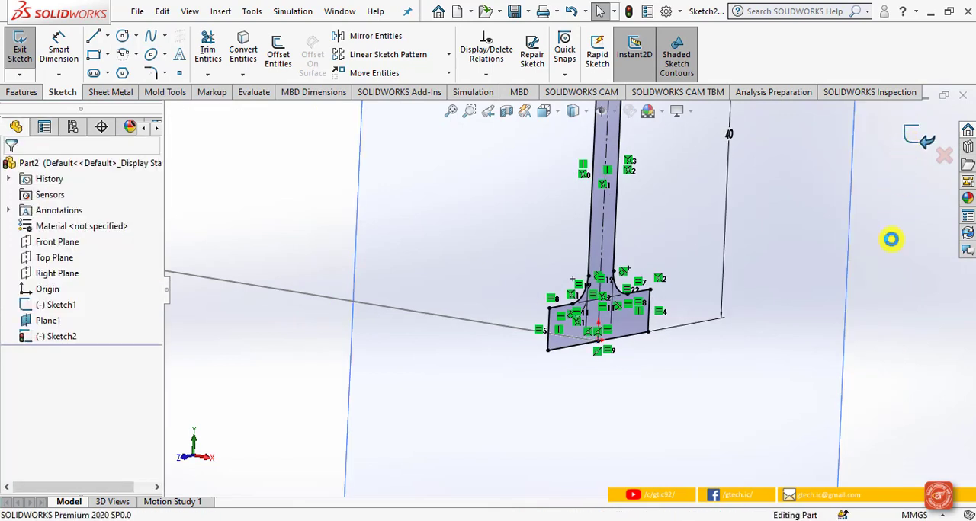
Step: Create a Swept Boss/Base with the I-profile sketch as profile and the L-shaped sketch as path
{"action": "scroll", "coordinate": [892, 263], "scroll_direction": "up", "scroll_amount": 5}
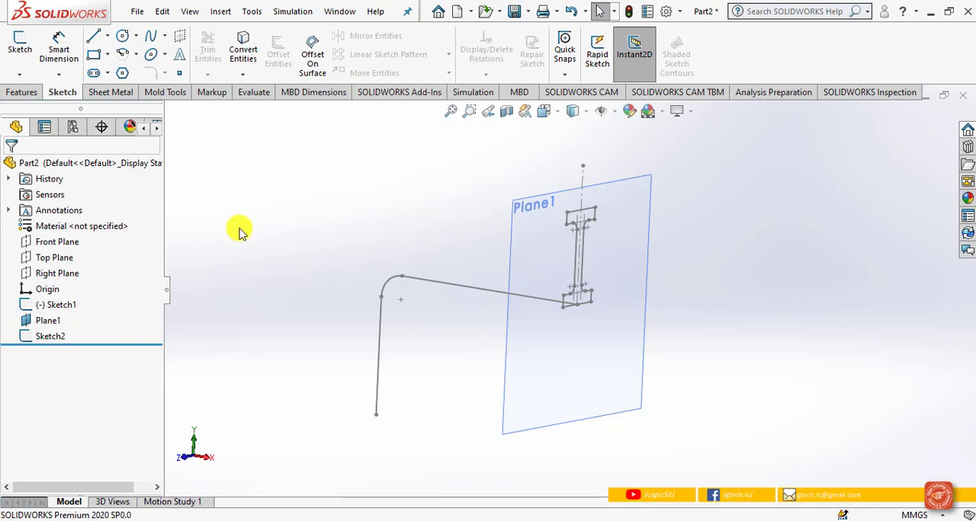
{"action": "left_click", "coordinate": [35, 94]}
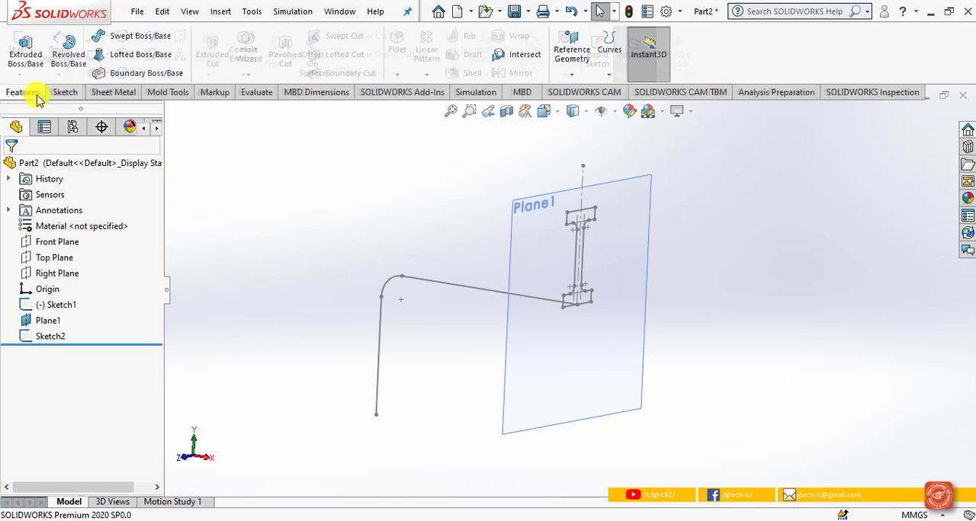
{"action": "left_click", "coordinate": [128, 38]}
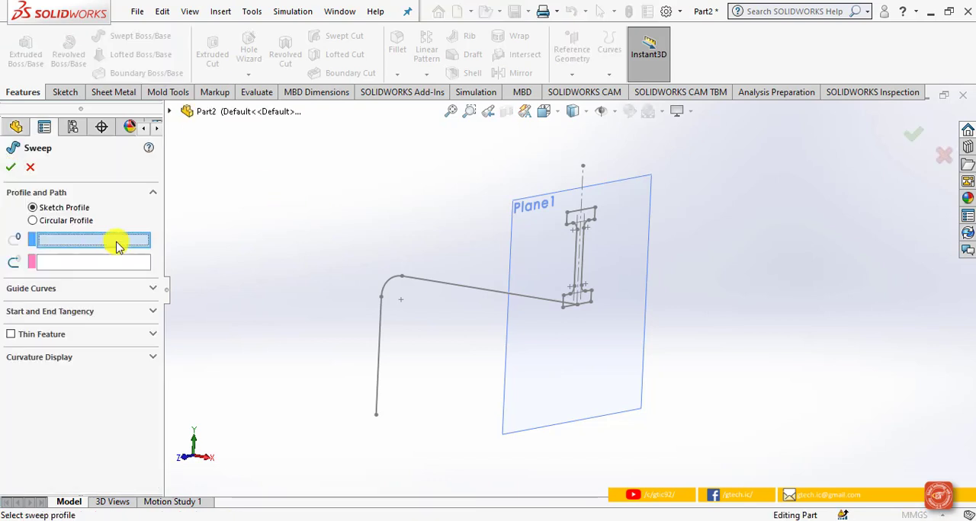
{"action": "left_click", "coordinate": [577, 271]}
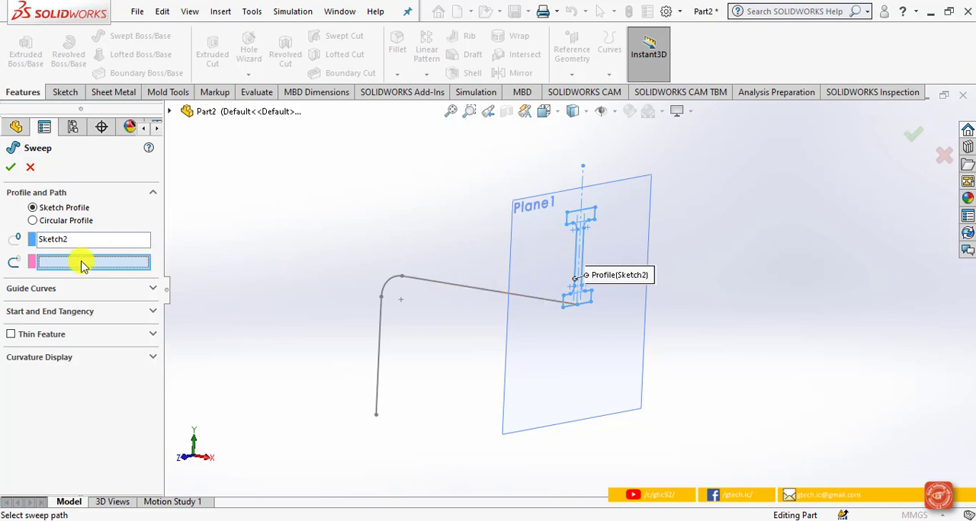
{"action": "left_click", "coordinate": [439, 288]}
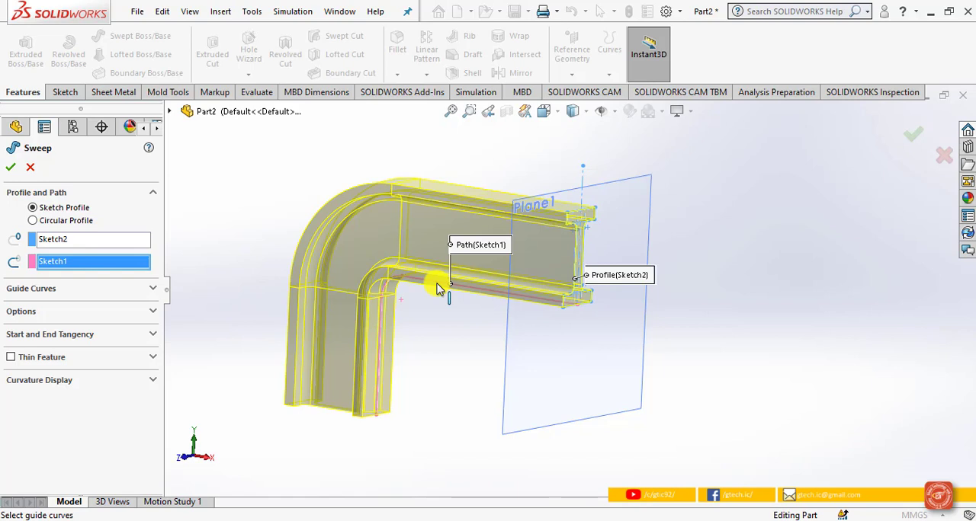
{"action": "left_click", "coordinate": [13, 168]}
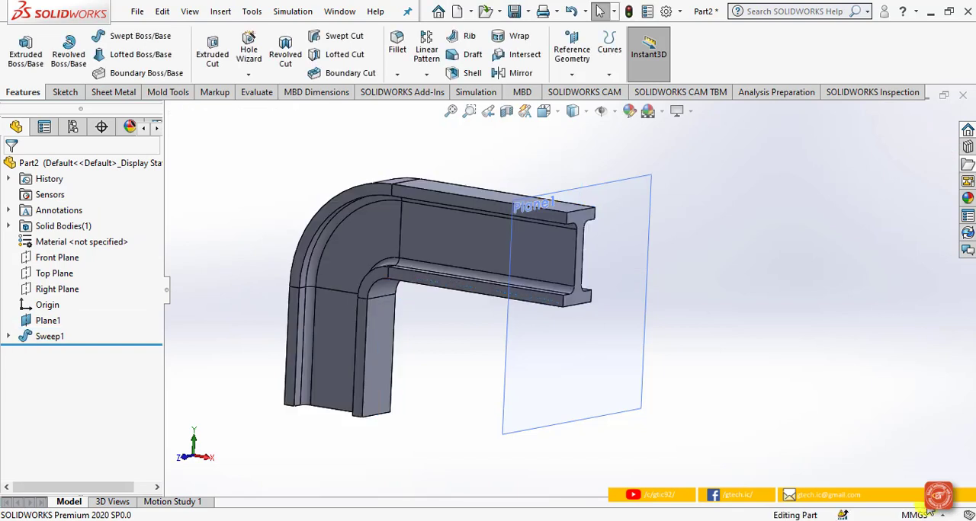
Step: Turn off the display of the reference plane at the end of the swept beam
{"action": "left_click", "coordinate": [619, 114]}
{"action": "left_click", "coordinate": [619, 162]}
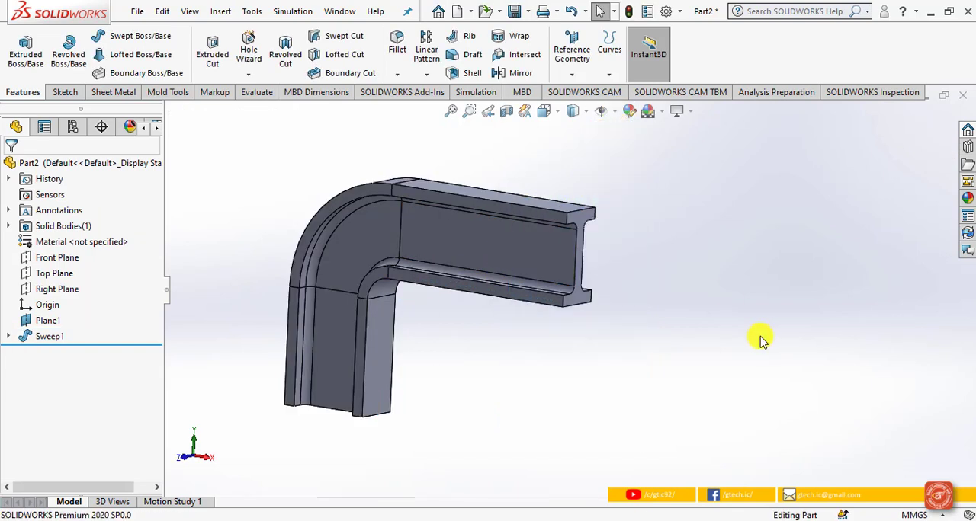
{"action": "scroll", "coordinate": [650, 349], "scroll_direction": "up", "scroll_amount": 3}
{"action": "middle_click_drag", "start_coordinate": [648, 348], "coordinate": [644, 346]}
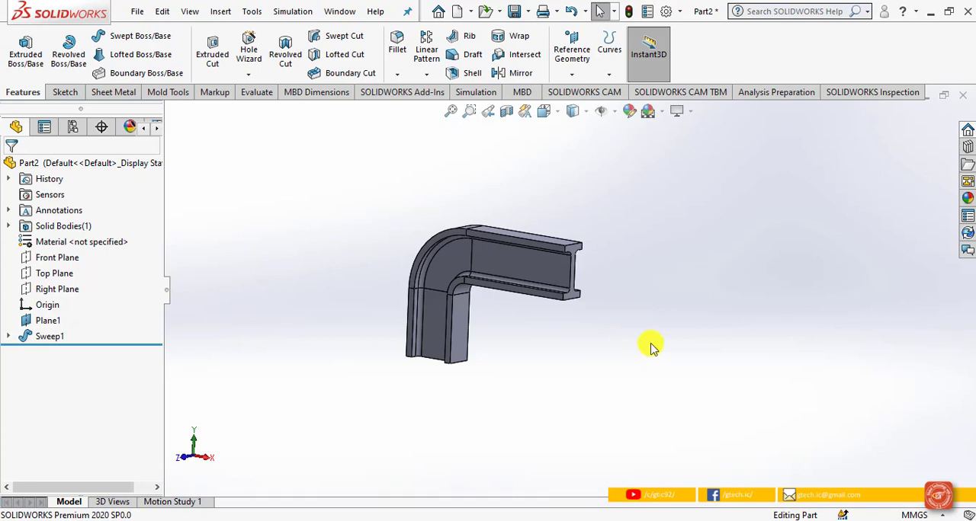
Step: Hide the swept I-beam body and clear the selection
{"action": "left_click", "coordinate": [50, 335]}
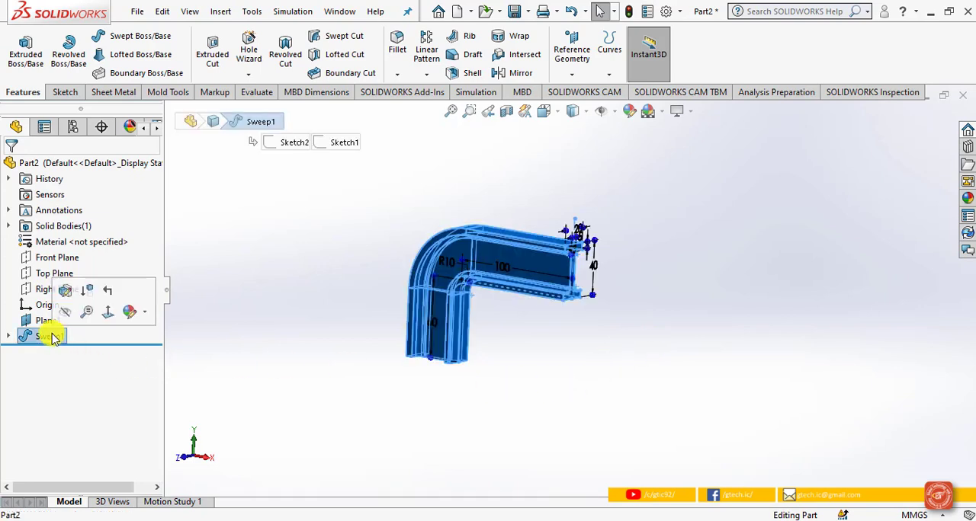
{"action": "left_click", "coordinate": [67, 314]}
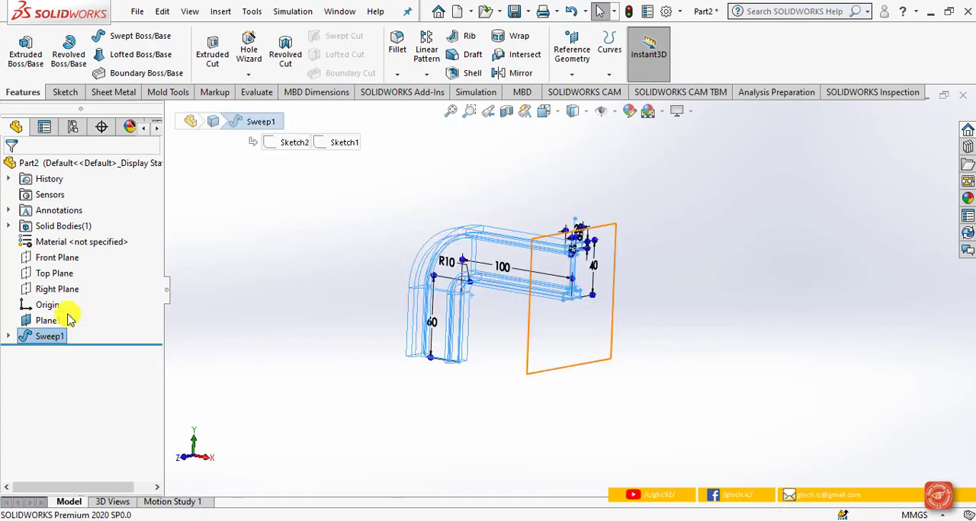
{"action": "left_click", "coordinate": [234, 315]}
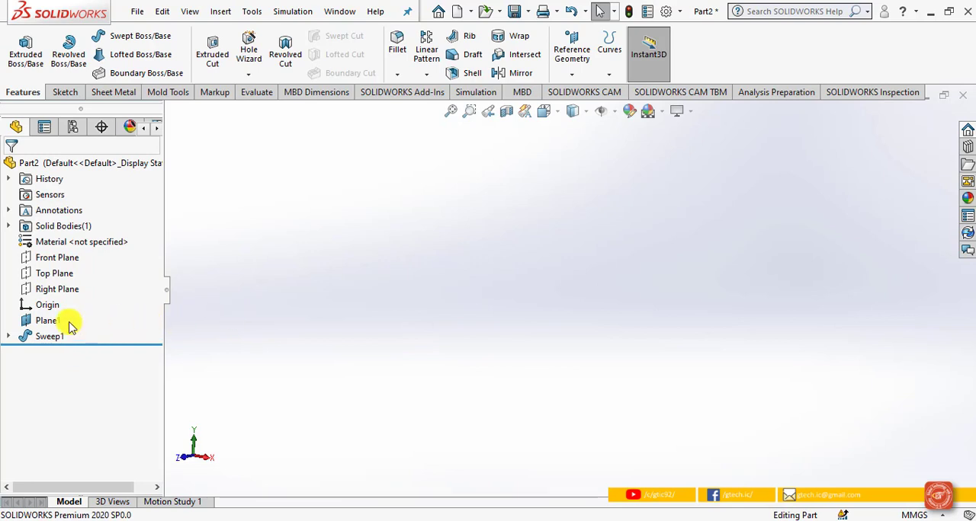
Step: Start a new sketch on the Front Plane and look at it in the Front view
{"action": "left_click", "coordinate": [73, 267]}
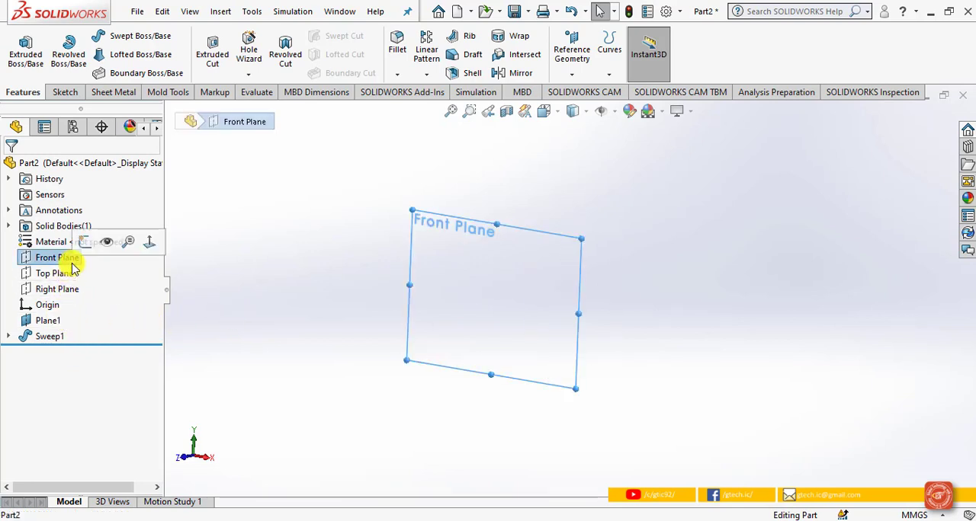
{"action": "left_click", "coordinate": [84, 242]}
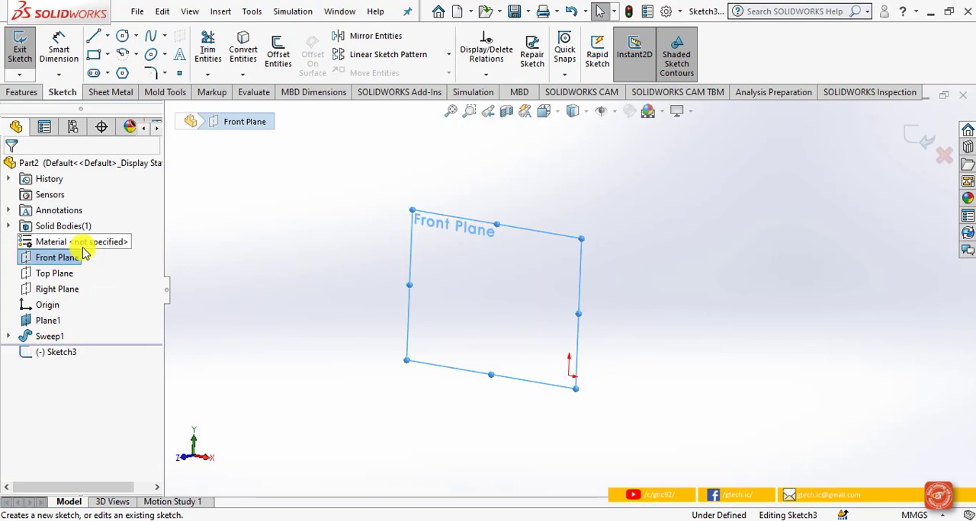
{"action": "left_click", "coordinate": [570, 113]}
{"action": "left_click", "coordinate": [623, 194]}
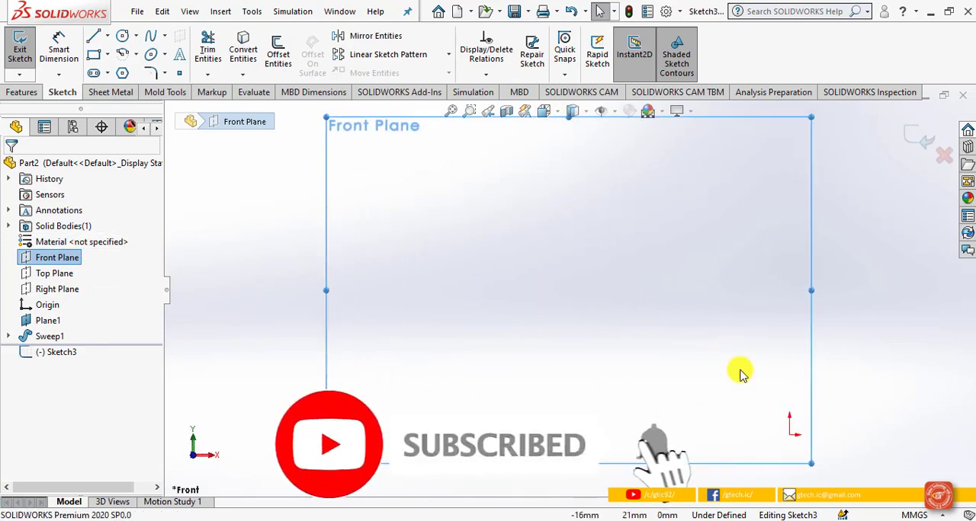
Step: Sketch a closed outline above the origin: vertical line about 20 mm, tangent arc of about 13 mm radius, slanted tangent line and horizontal base
{"action": "left_click", "coordinate": [98, 39]}
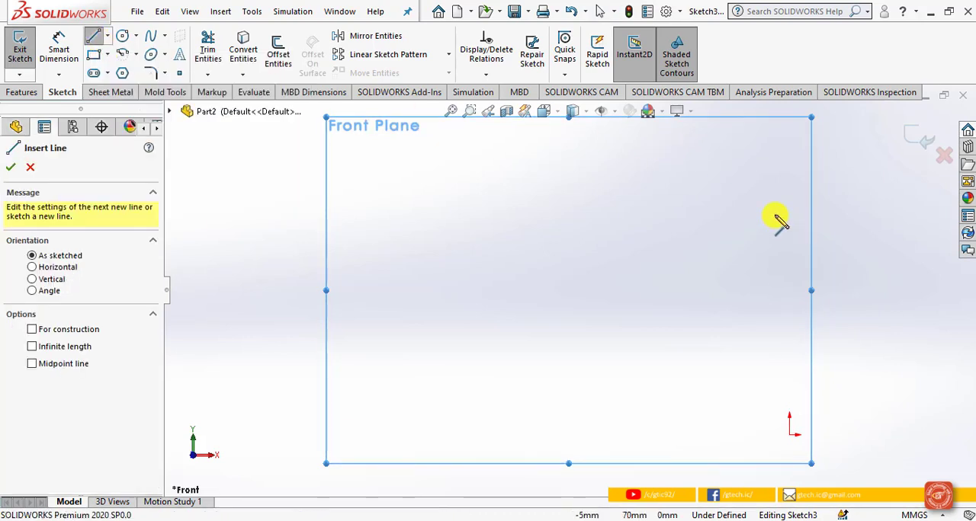
{"action": "left_click", "coordinate": [774, 215]}
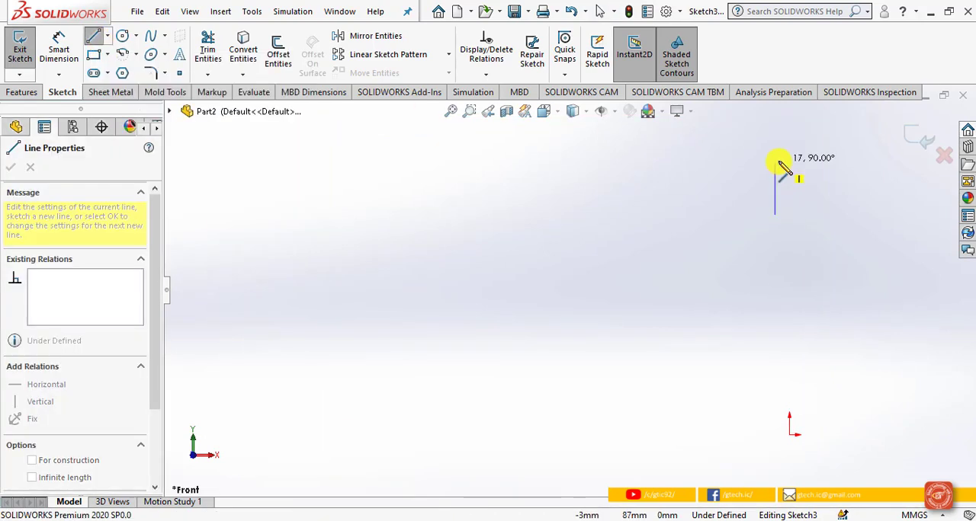
{"action": "left_click", "coordinate": [775, 160]}
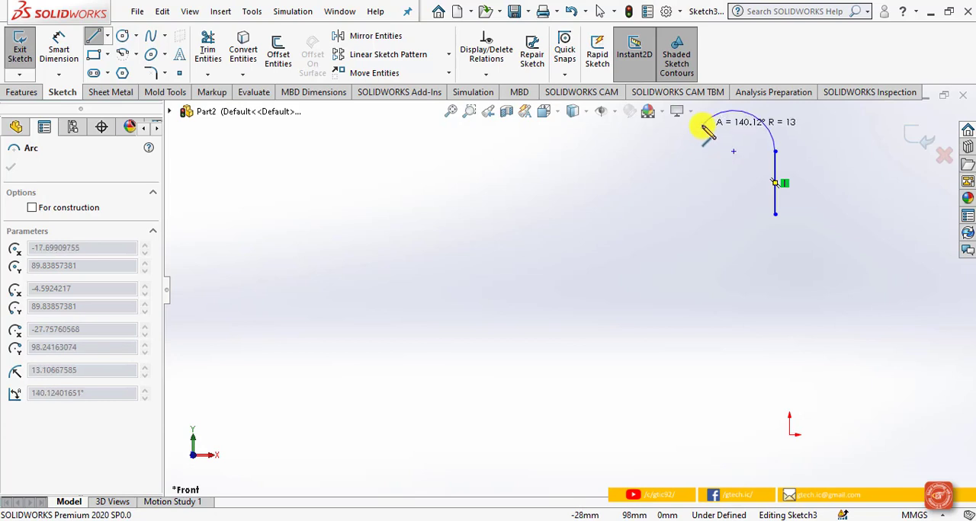
{"action": "left_click", "coordinate": [697, 129]}
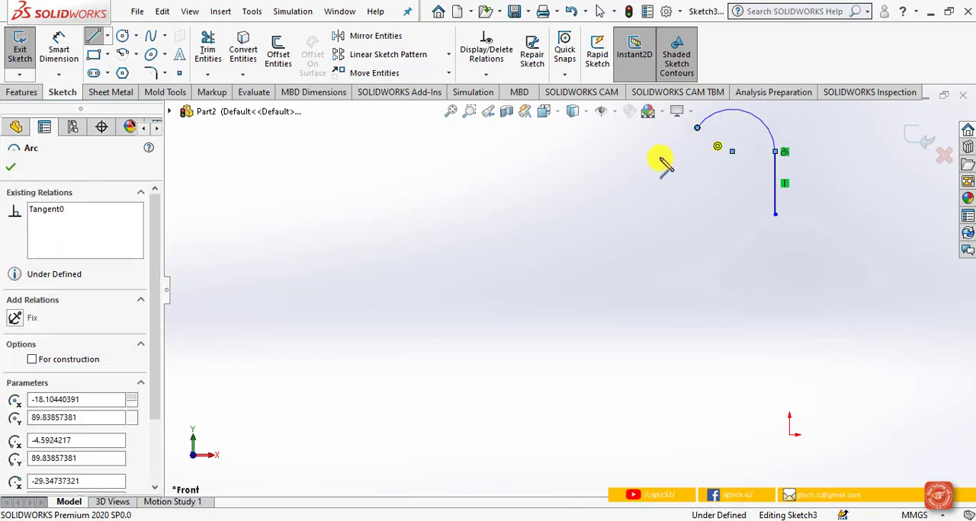
{"action": "left_click", "coordinate": [639, 215]}
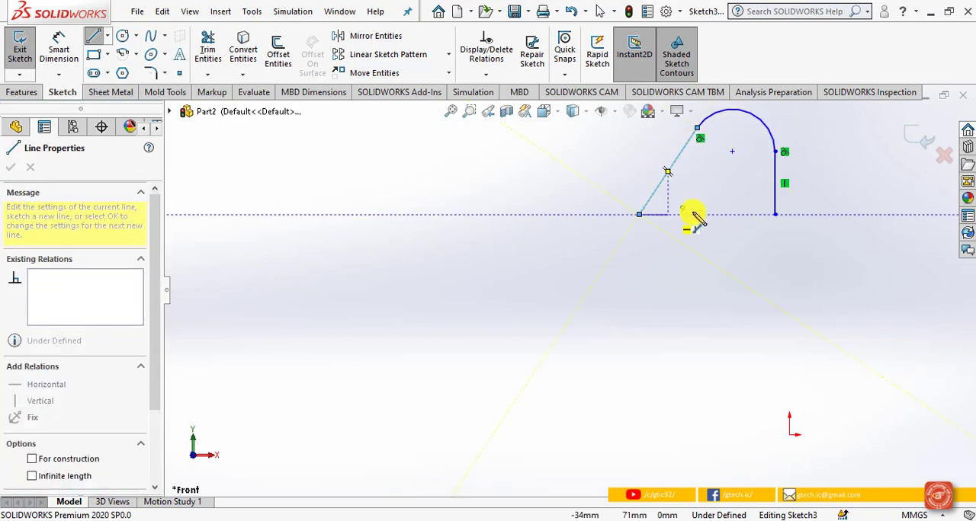
{"action": "left_click", "coordinate": [775, 214]}
{"action": "right_click", "coordinate": [795, 240]}
{"action": "left_click", "coordinate": [788, 248]}
Step: Dimension the vertical distance from the origin to the outline's lower right corner as 100 mm
{"action": "left_click", "coordinate": [60, 49]}
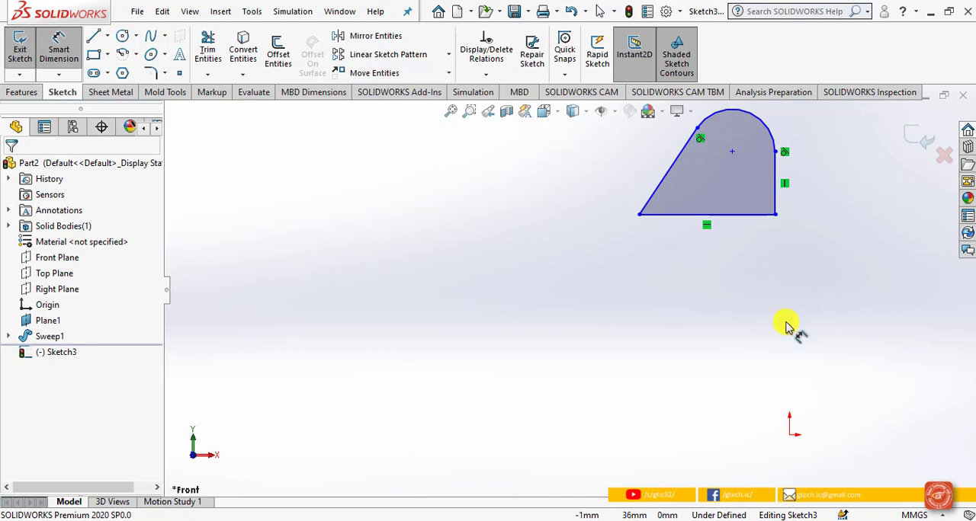
{"action": "left_click", "coordinate": [789, 435]}
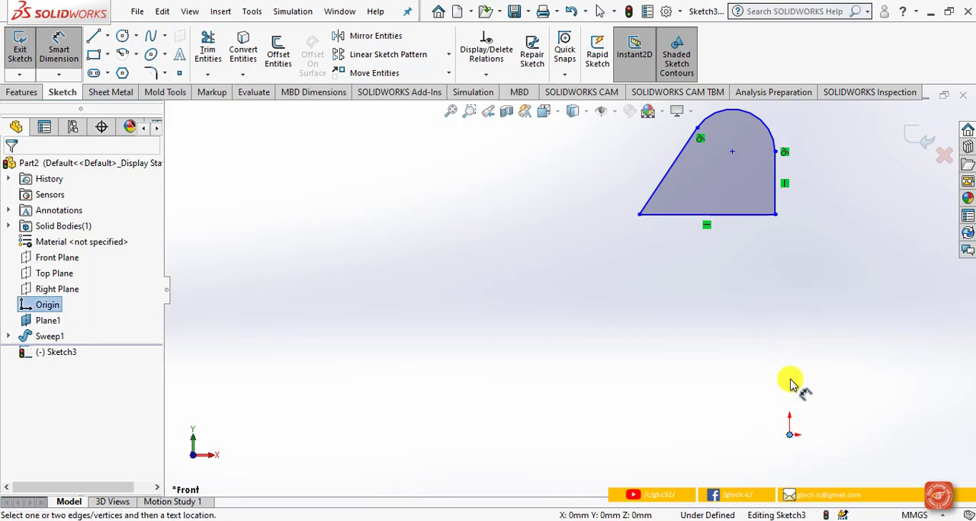
{"action": "left_click", "coordinate": [775, 215]}
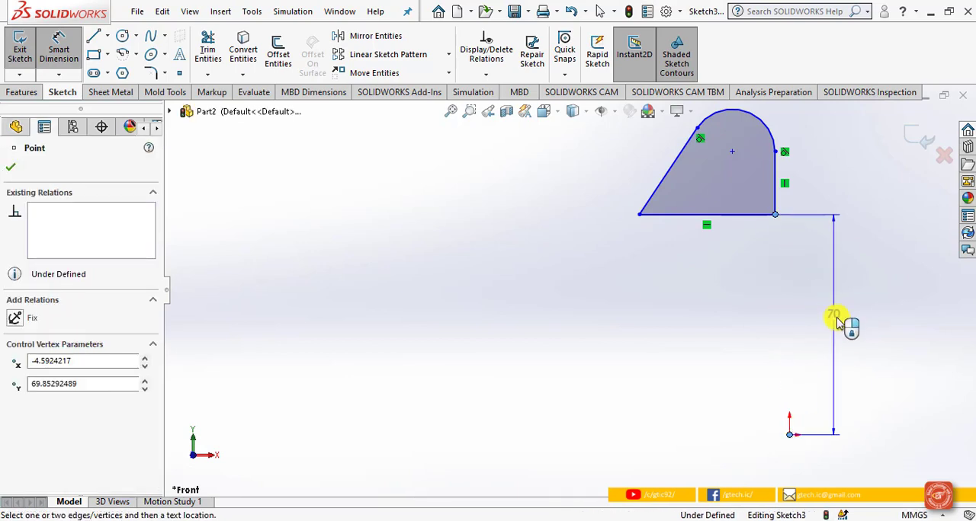
{"action": "left_click", "coordinate": [837, 323]}
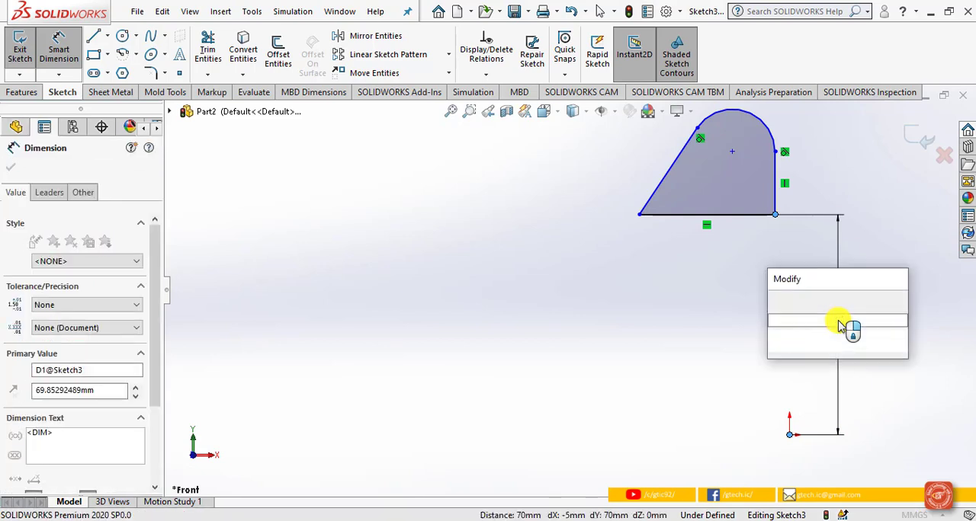
{"action": "type", "text": "100"}
{"action": "key", "text": "Return"}
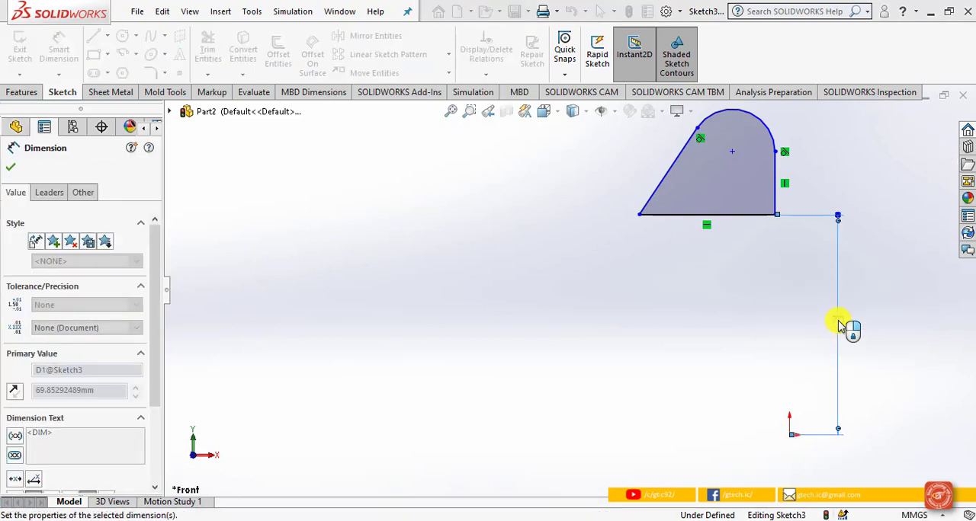
{"action": "scroll", "coordinate": [839, 347], "scroll_direction": "down", "scroll_amount": 1}
{"action": "scroll", "coordinate": [831, 336], "scroll_direction": "up", "scroll_amount": 3}
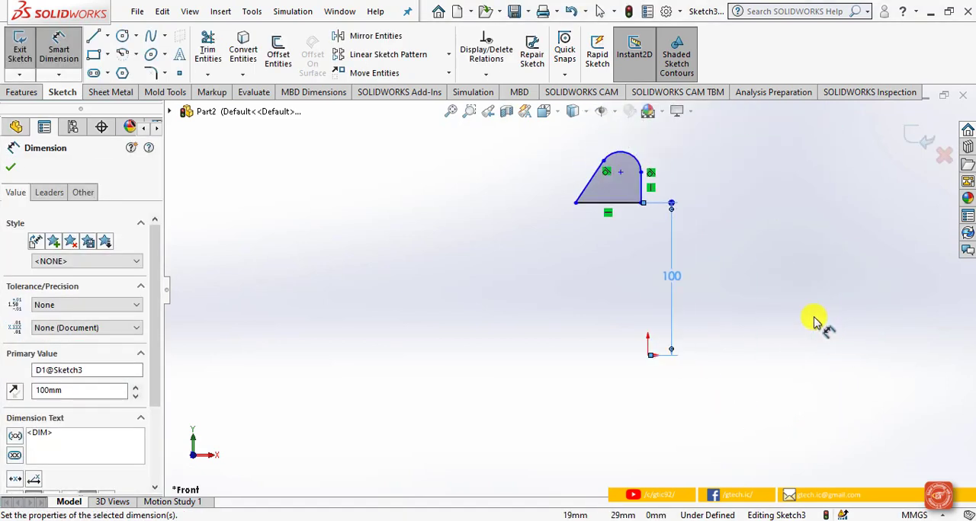
{"action": "scroll", "coordinate": [654, 163], "scroll_direction": "down", "scroll_amount": 3}
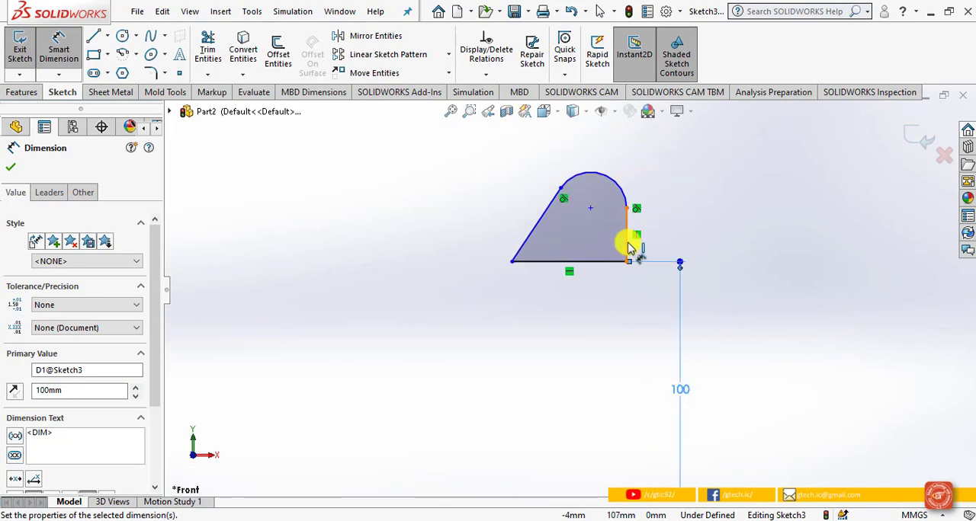
Step: Dimension the vertical line of the outline as 30 mm
{"action": "left_click", "coordinate": [630, 248]}
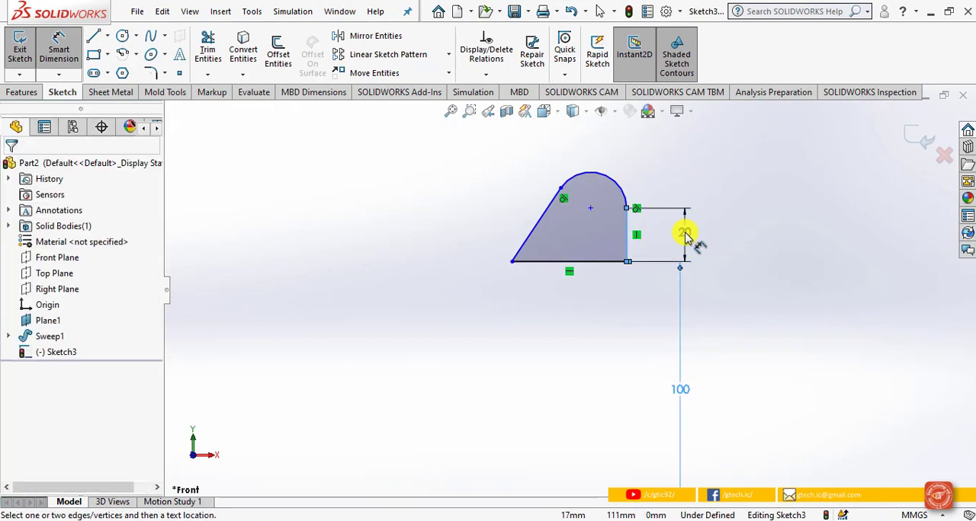
{"action": "left_click", "coordinate": [684, 236]}
{"action": "type", "text": "3"}
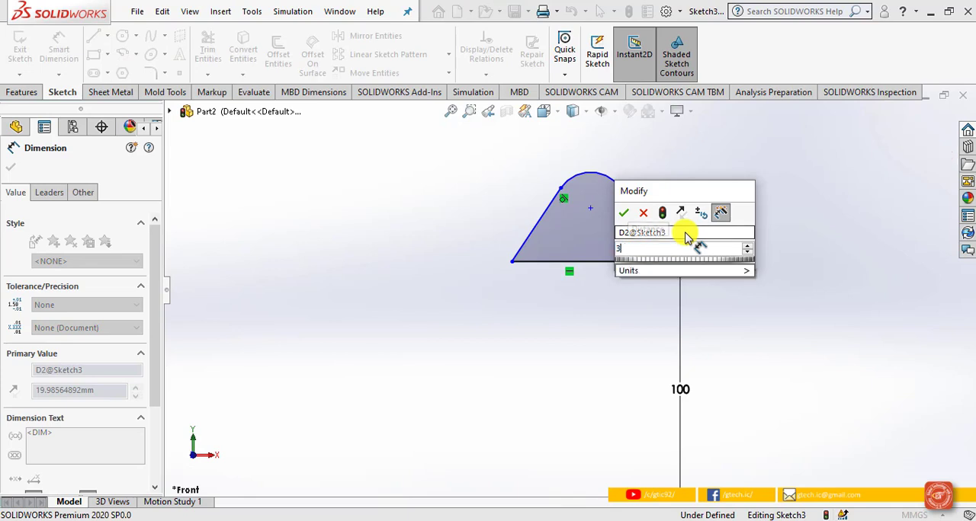
{"action": "type", "text": "0"}
{"action": "key", "text": "Return"}
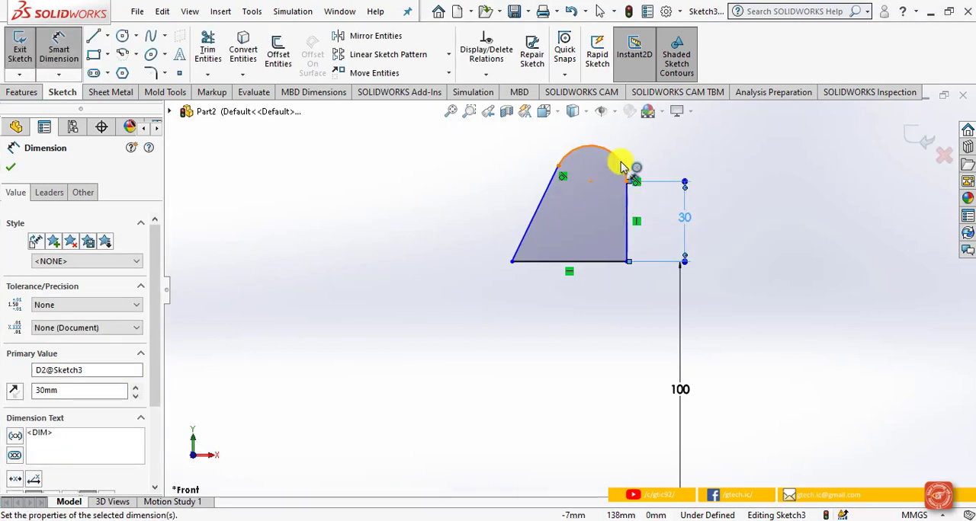
Step: Dimension the radius of the outline's upper arc as 20 mm
{"action": "left_click", "coordinate": [626, 157]}
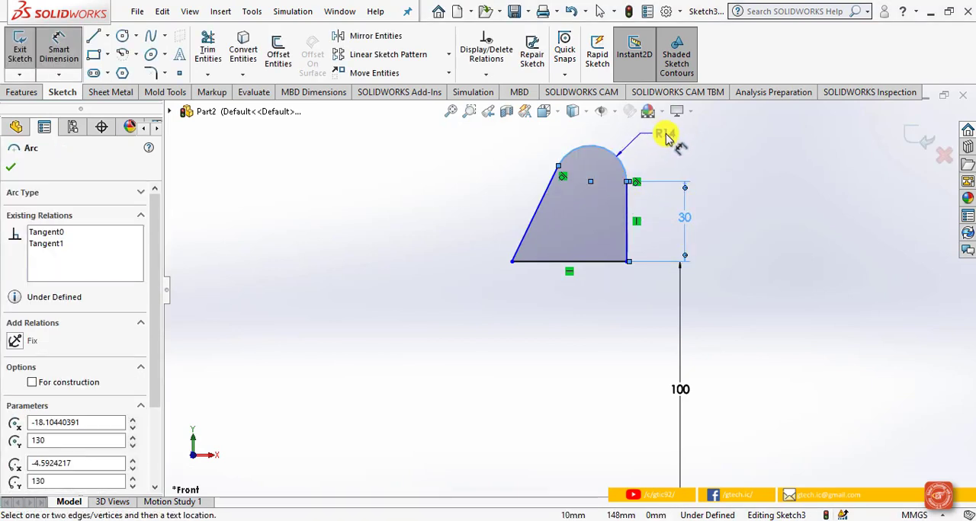
{"action": "left_click", "coordinate": [665, 136]}
{"action": "type", "text": "2"}
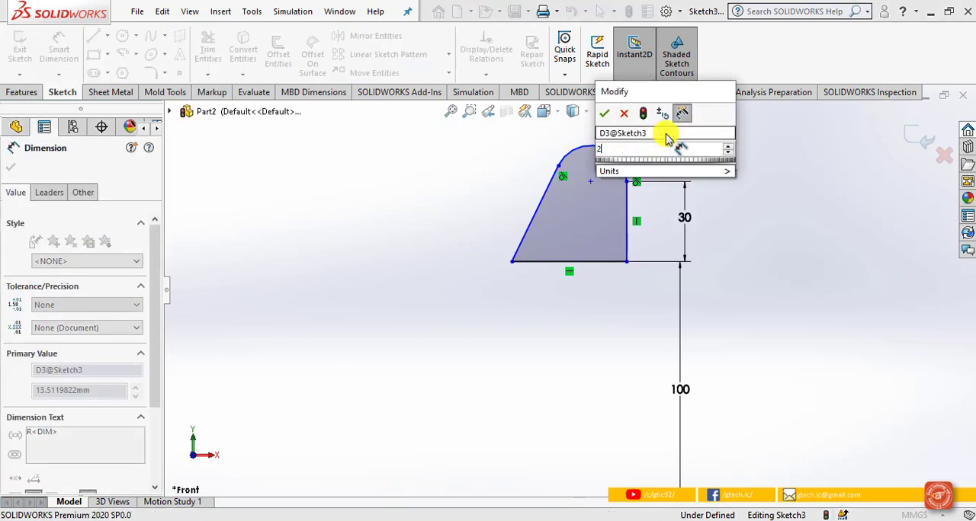
{"action": "type", "text": "0"}
{"action": "key", "text": "Return"}
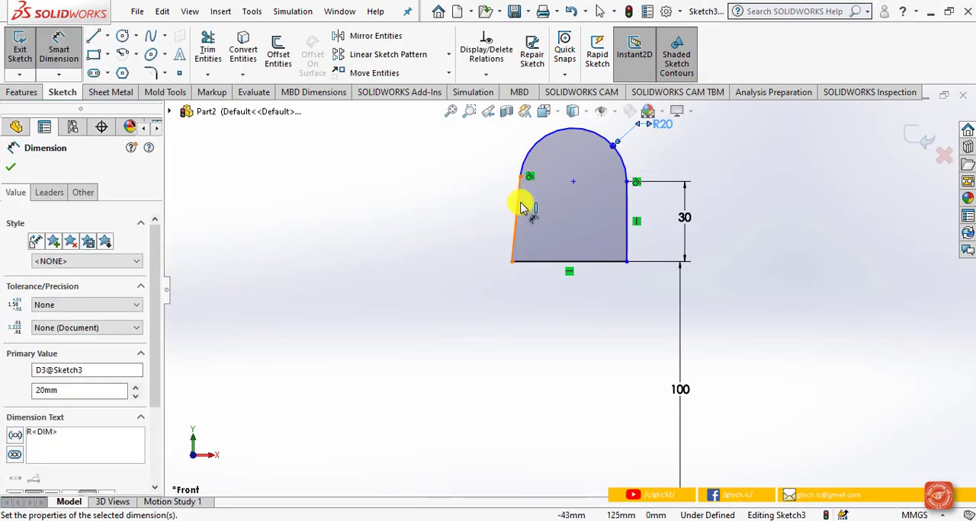
Step: Dimension the horizontal base line of the outline as 70 mm
{"action": "left_click", "coordinate": [519, 208]}
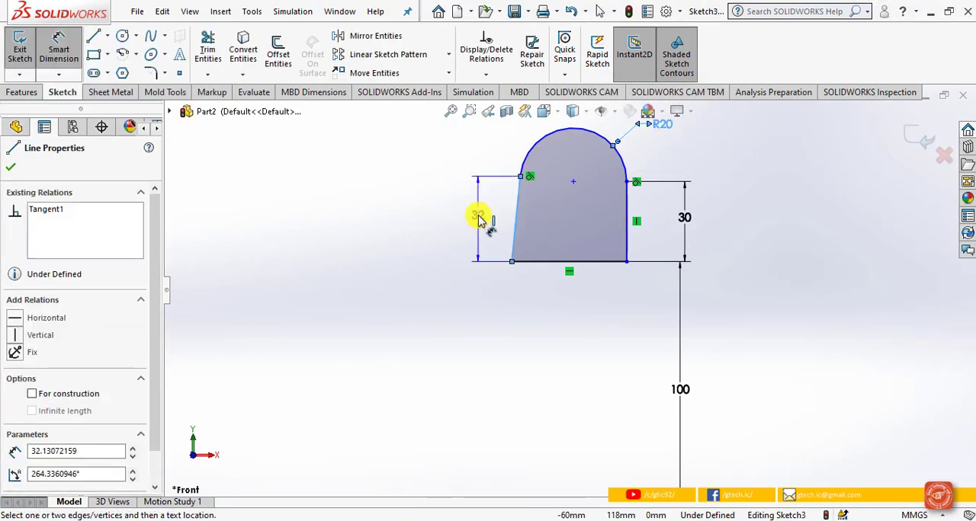
{"action": "key", "text": "Escape"}
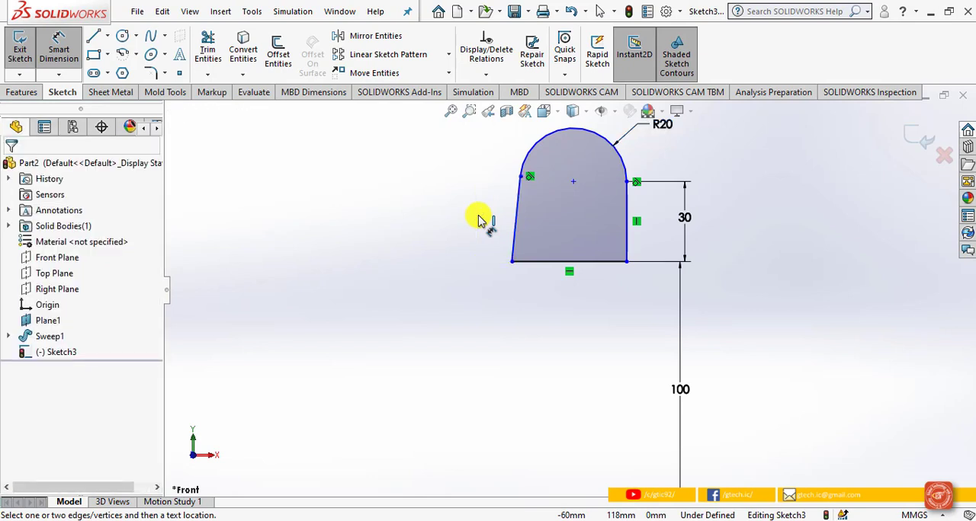
{"action": "left_click", "coordinate": [526, 262]}
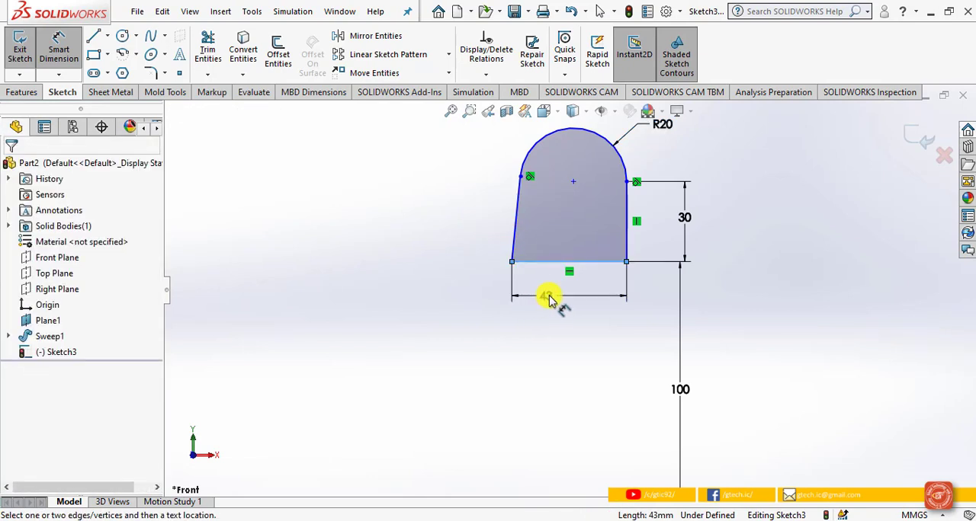
{"action": "left_click", "coordinate": [552, 299]}
{"action": "type", "text": "70"}
{"action": "key", "text": "Return"}
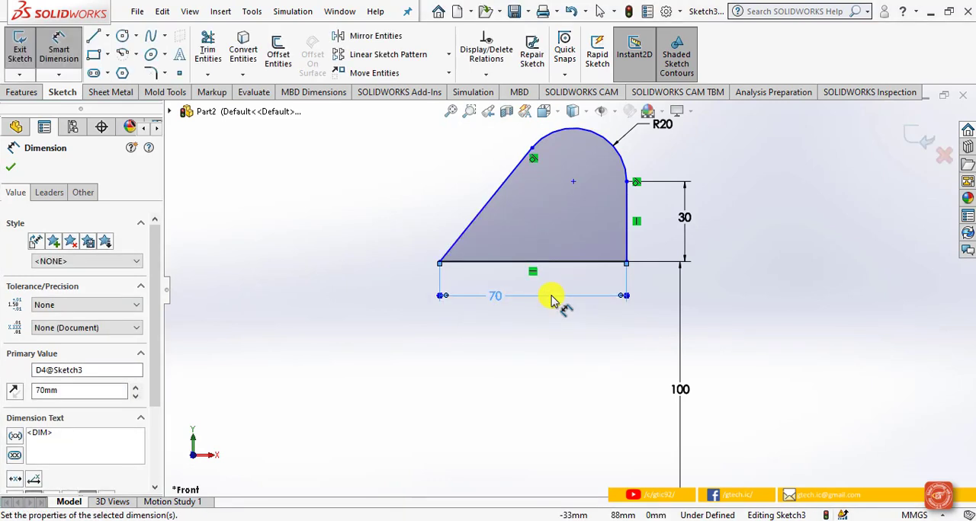
Step: Draw a circle at the centre point of the outline's arc and dimension its diameter as 10 mm
{"action": "left_click", "coordinate": [122, 36]}
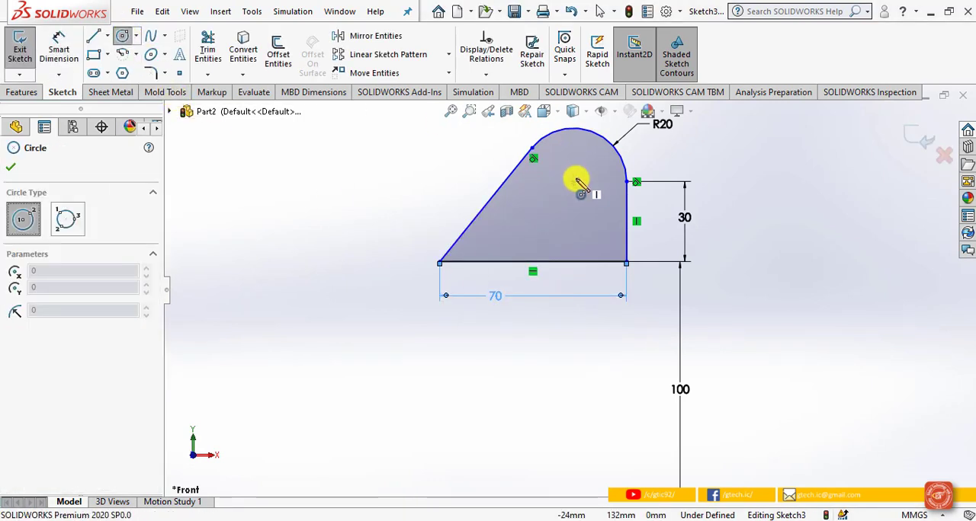
{"action": "left_click", "coordinate": [574, 182]}
{"action": "left_click", "coordinate": [575, 163]}
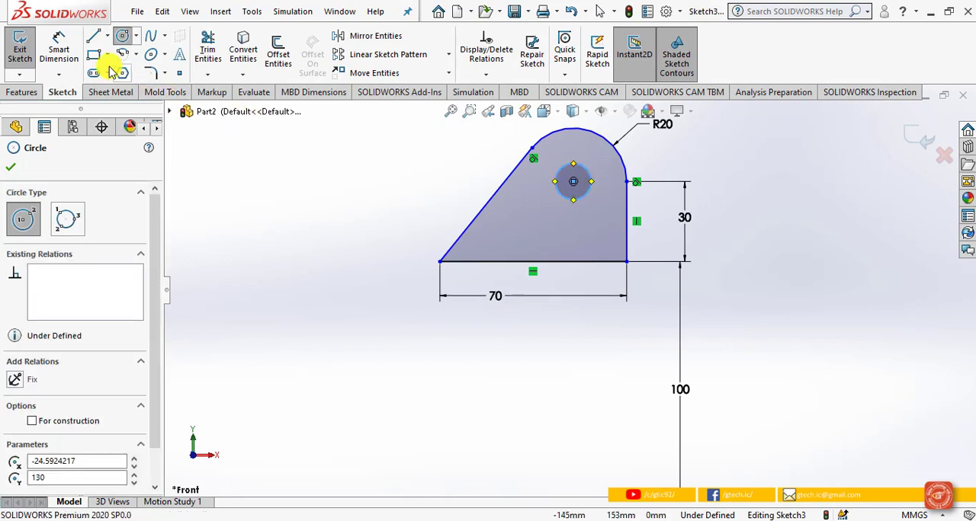
{"action": "left_click", "coordinate": [58, 47]}
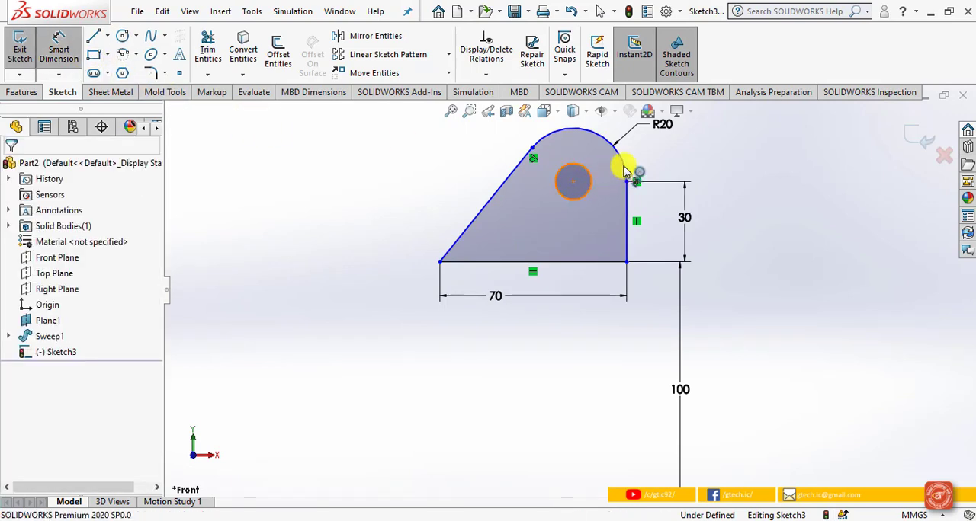
{"action": "left_click", "coordinate": [589, 172]}
{"action": "left_click", "coordinate": [661, 160]}
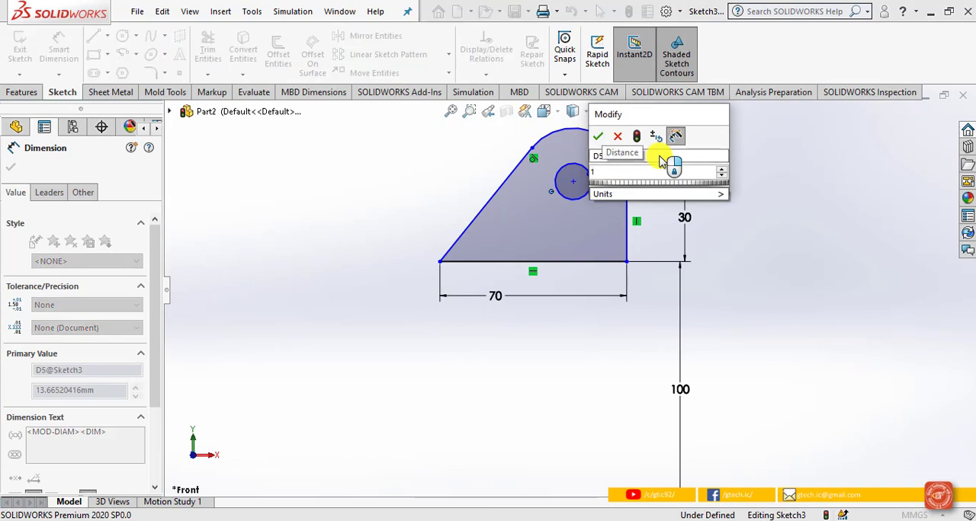
{"action": "type", "text": "10"}
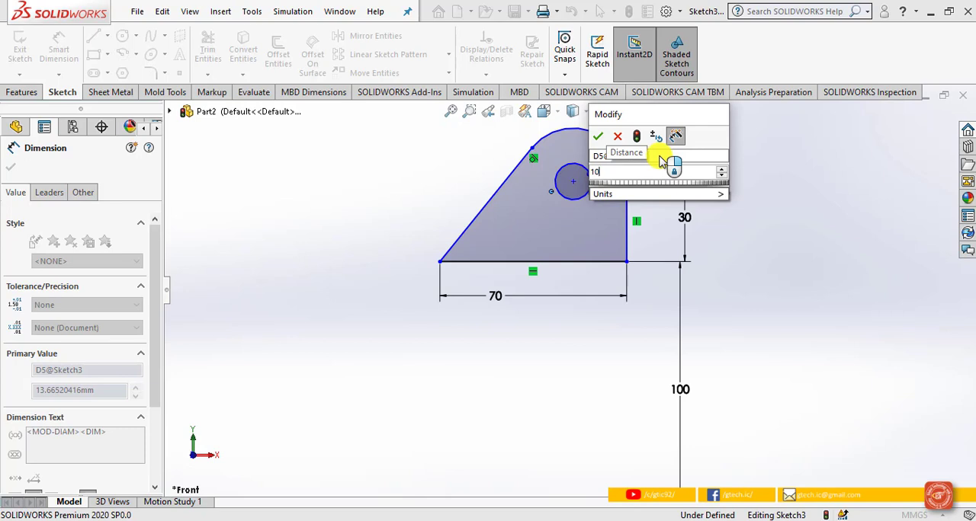
{"action": "left_click", "coordinate": [598, 135]}
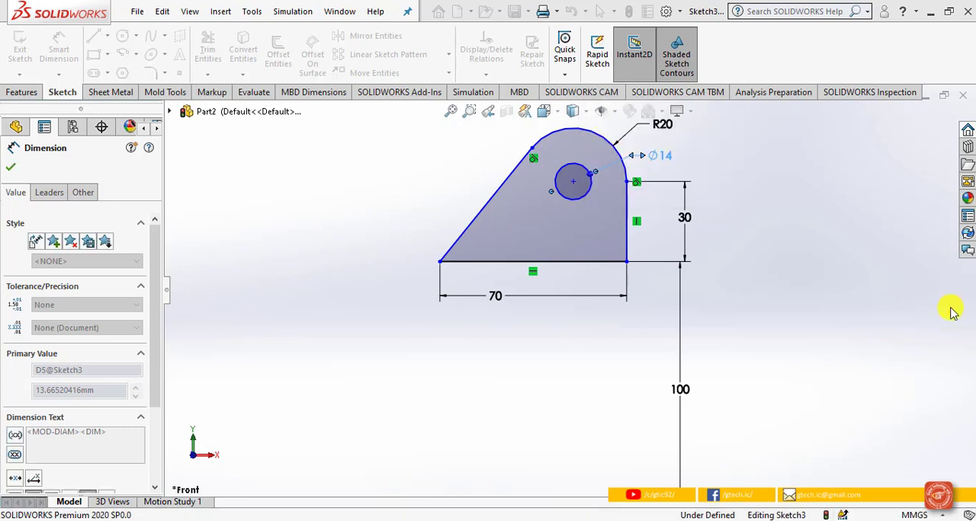
{"action": "left_click", "coordinate": [793, 286]}
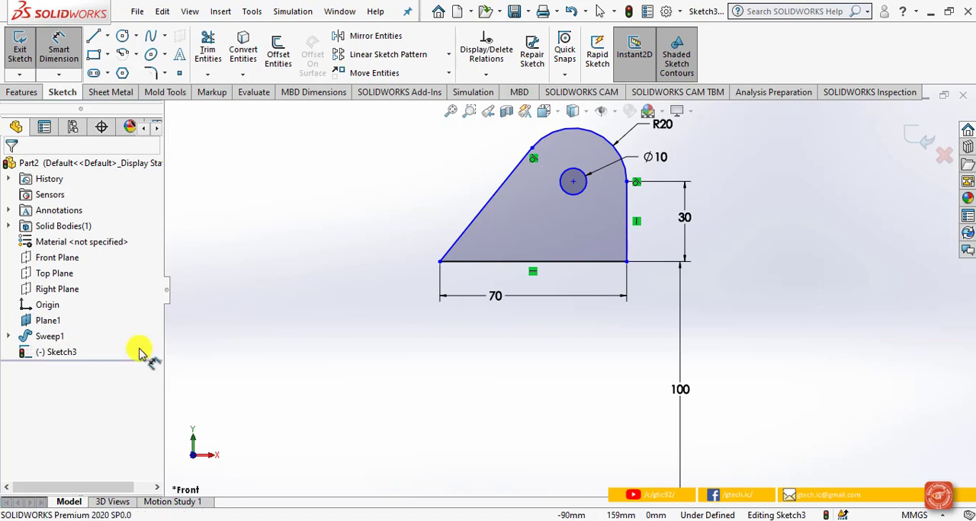
Step: Try to extrude the outline with its circular hole 5 mm using the Mid Plane end condition and Merge result
{"action": "left_click", "coordinate": [26, 94]}
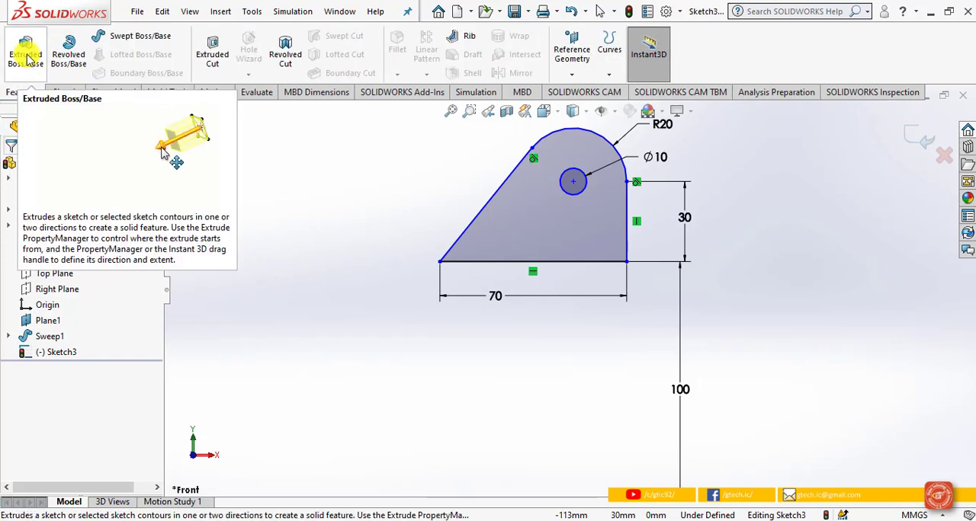
{"action": "left_click", "coordinate": [25, 58]}
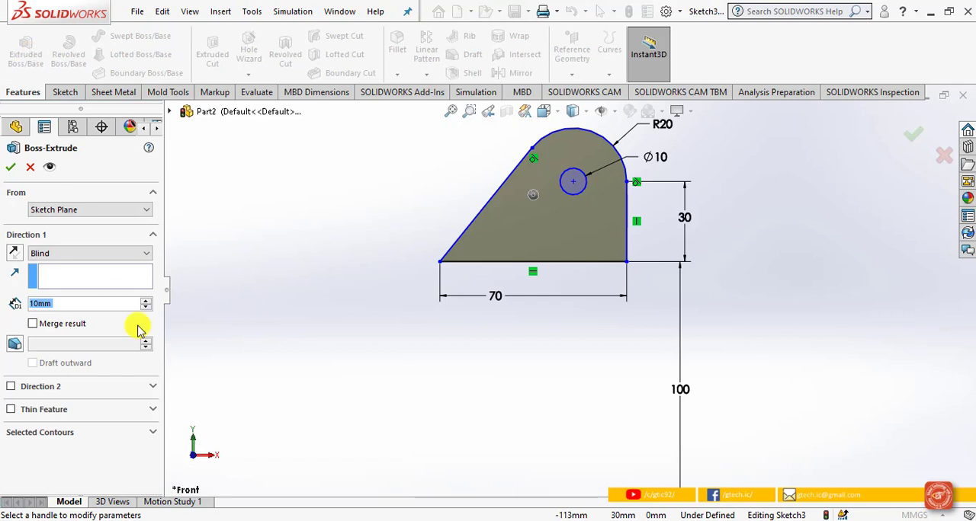
{"action": "left_click", "coordinate": [122, 254]}
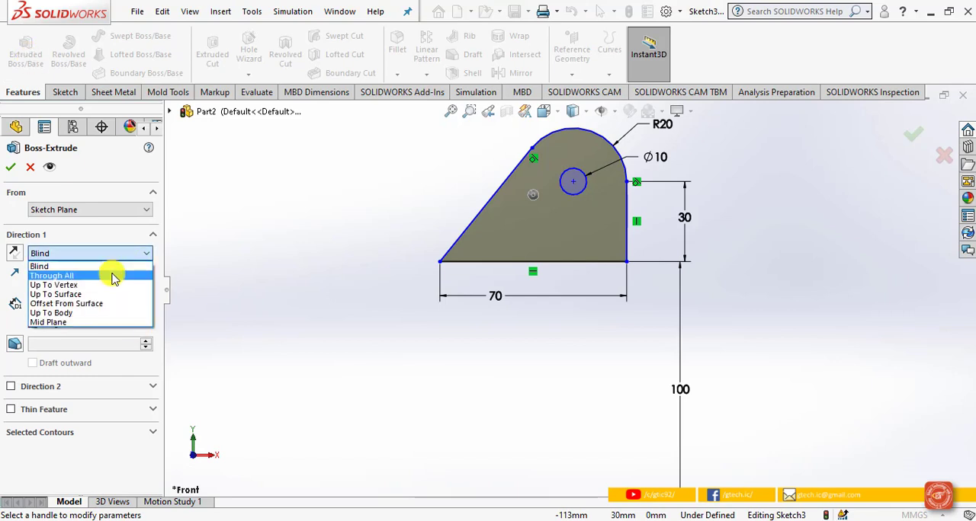
{"action": "left_click", "coordinate": [91, 322]}
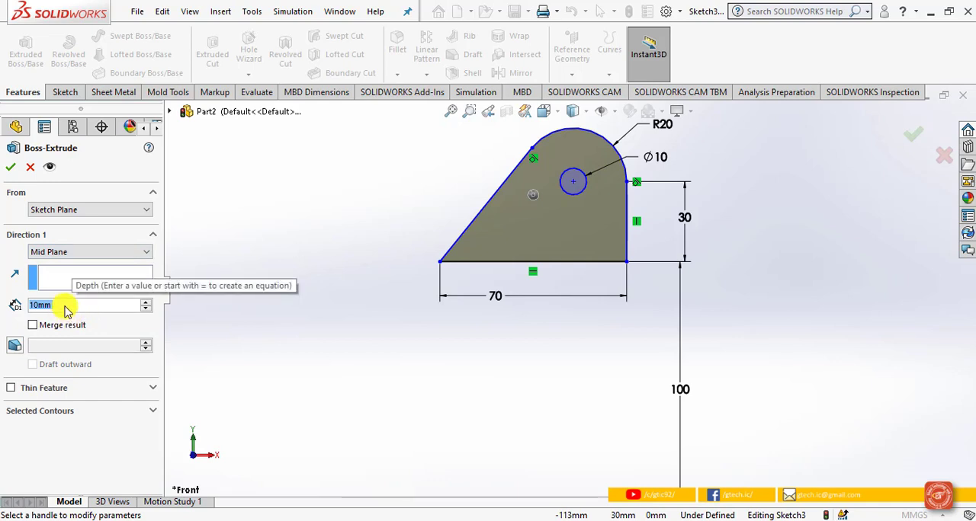
{"action": "type", "text": "5"}
{"action": "key", "text": "Return"}
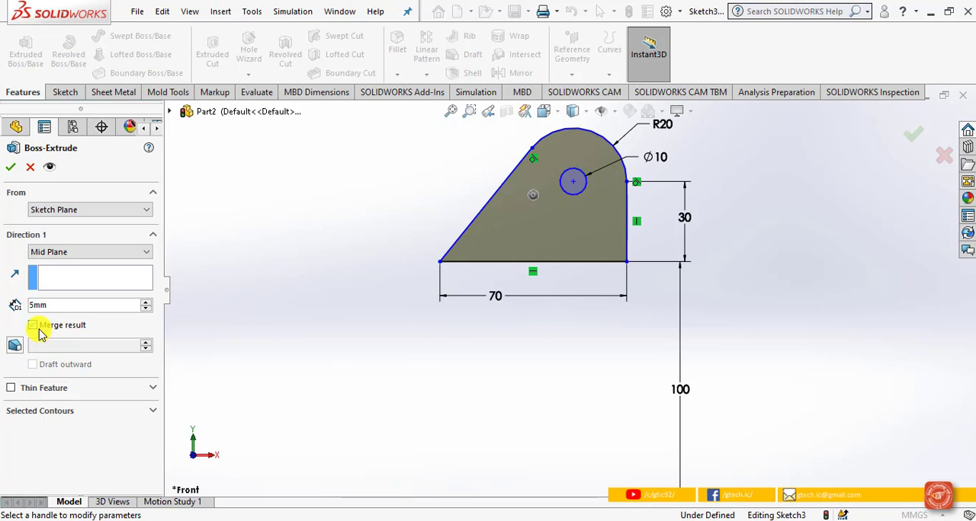
{"action": "left_click", "coordinate": [9, 168]}
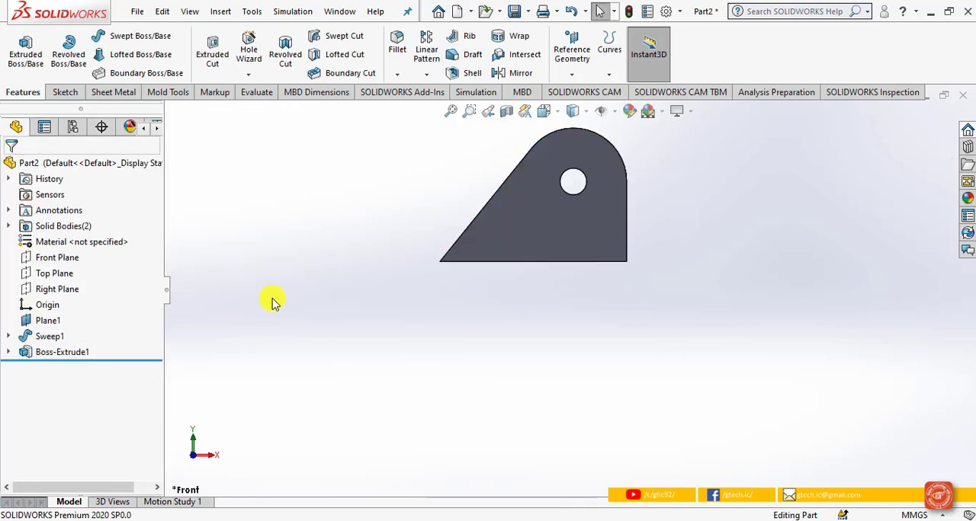
Step: Show the swept I-beam body again and remove the bracket extrusion while keeping its sketch
{"action": "left_click", "coordinate": [51, 336]}
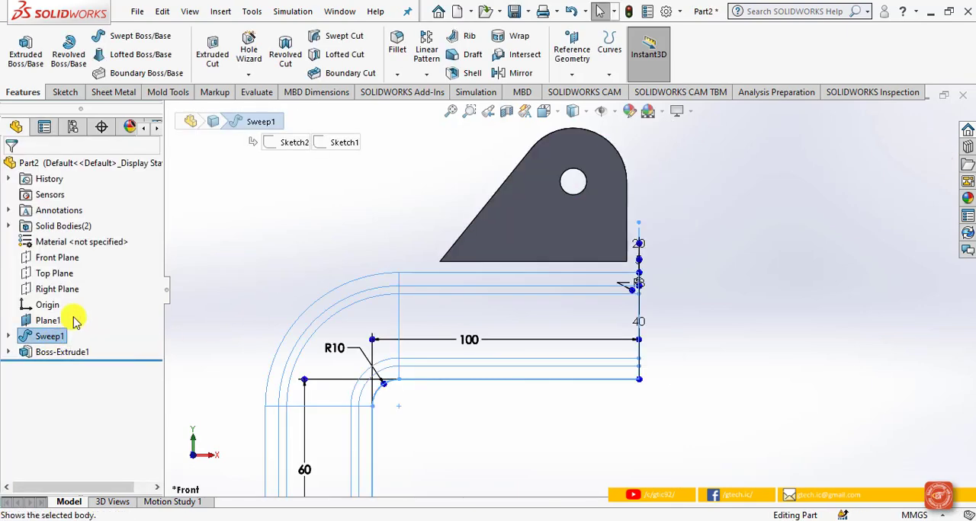
{"action": "left_click", "coordinate": [407, 318]}
{"action": "mouse_move", "coordinate": [407, 318]}
{"action": "middle_mouse_down"}
{"action": "mouse_move", "coordinate": [361, 367]}
{"action": "mouse_move", "coordinate": [587, 374]}
{"action": "mouse_move", "coordinate": [603, 359]}
{"action": "mouse_move", "coordinate": [626, 358]}
{"action": "mouse_move", "coordinate": [623, 388]}
{"action": "middle_mouse_up"}
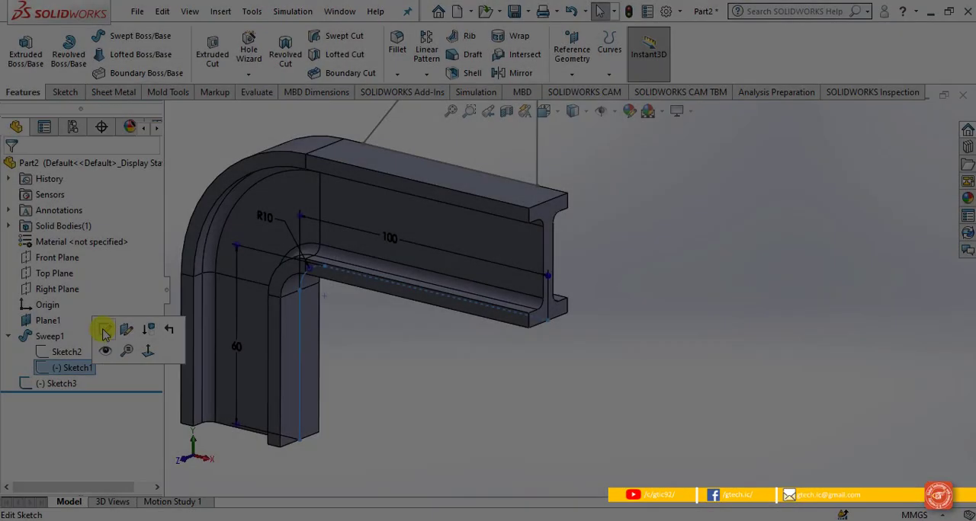
Step: Edit the L-shaped sweep path sketch, add a Horizontal relation between its lower endpoint and the origin, and exit the sketch
{"action": "left_click", "coordinate": [105, 330]}
{"action": "mouse_move", "coordinate": [505, 387]}
{"action": "middle_mouse_down"}
{"action": "mouse_move", "coordinate": [507, 366]}
{"action": "mouse_move", "coordinate": [441, 403]}
{"action": "middle_mouse_up"}
{"action": "scroll", "coordinate": [435, 406], "scroll_direction": "up", "scroll_amount": 1}
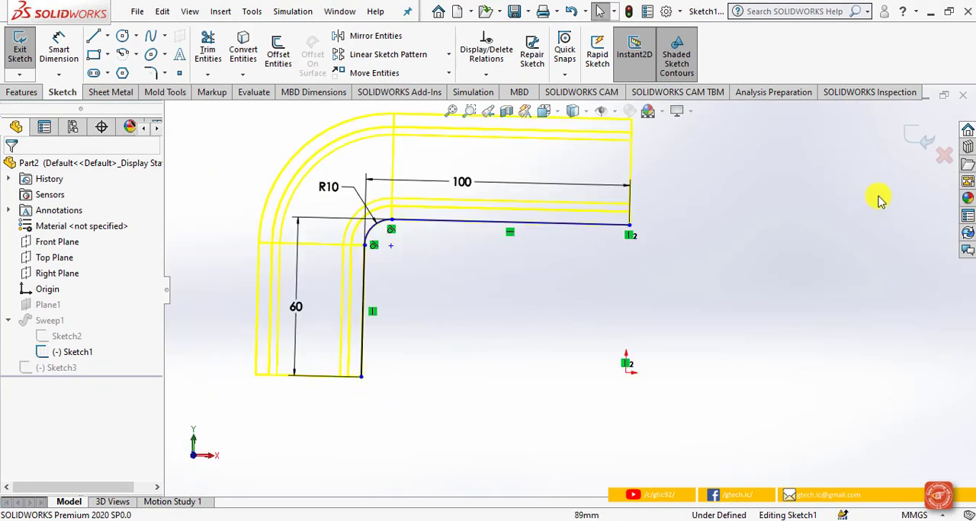
{"action": "key", "text": "ctrl+b"}
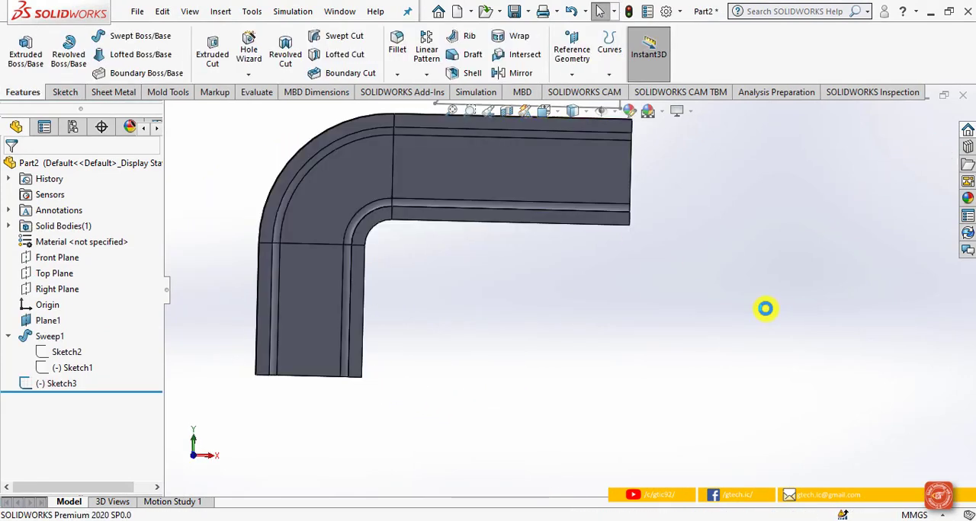
{"action": "left_click", "coordinate": [74, 367]}
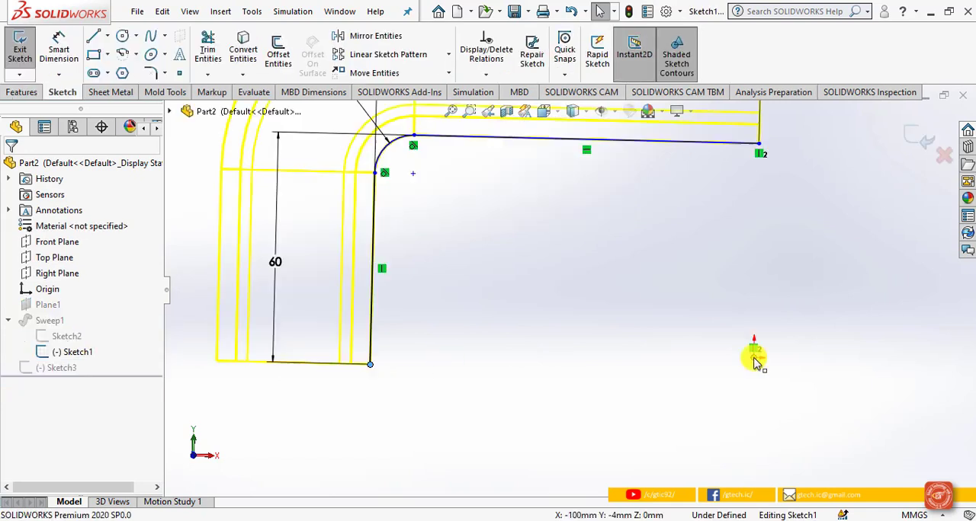
{"action": "left_click", "coordinate": [753, 359], "text": "ctrl"}
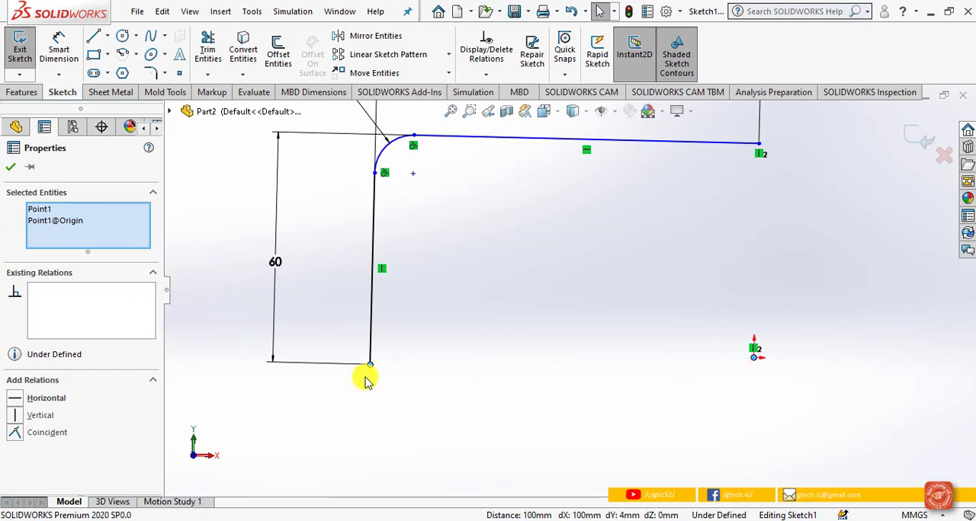
{"action": "left_click", "coordinate": [30, 397]}
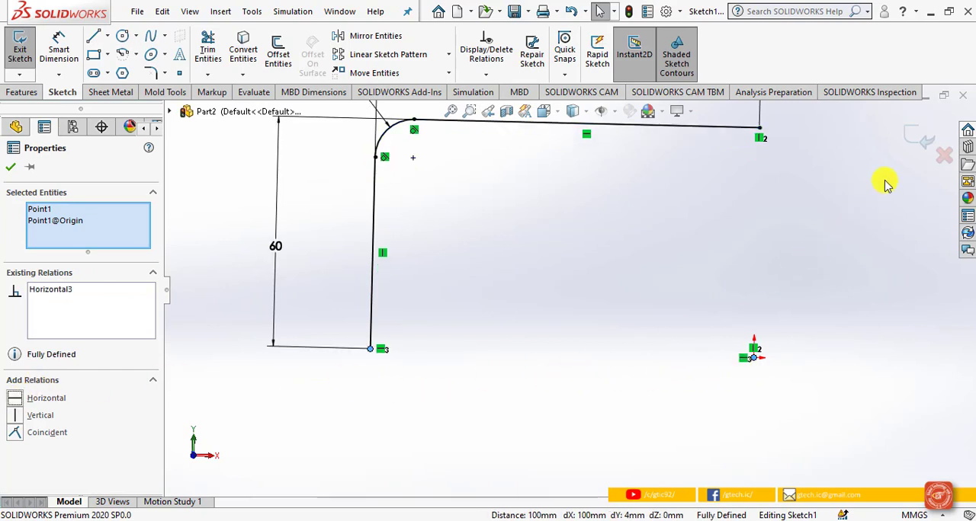
{"action": "left_click", "coordinate": [911, 145]}
{"action": "left_click", "coordinate": [918, 145]}
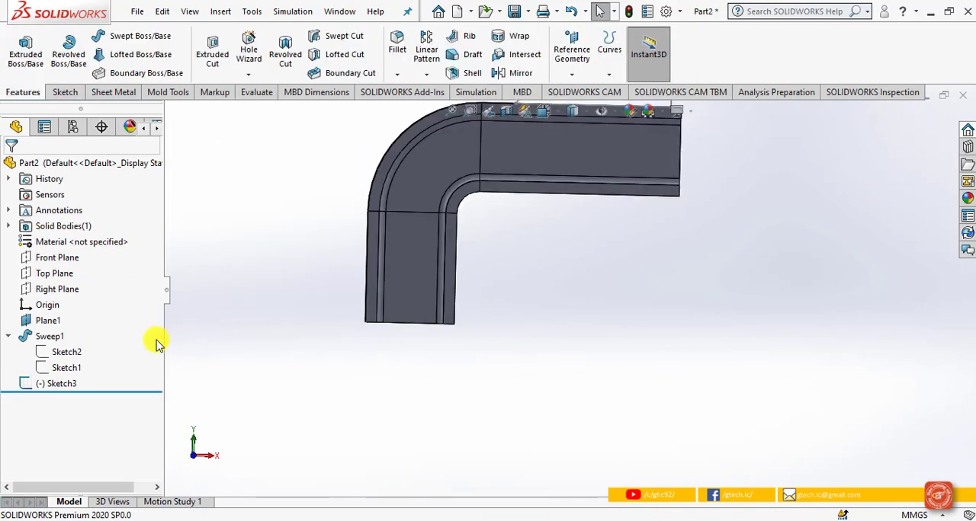
Step: Extrude the bracket outline sketch above the upper flange 5 mm with the Mid Plane end condition and Merge result
{"action": "left_click", "coordinate": [47, 336]}
{"action": "left_click", "coordinate": [717, 345]}
{"action": "middle_click_drag", "start_coordinate": [713, 344], "coordinate": [663, 377]}
{"action": "scroll", "coordinate": [612, 201], "scroll_direction": "down", "scroll_amount": 2}
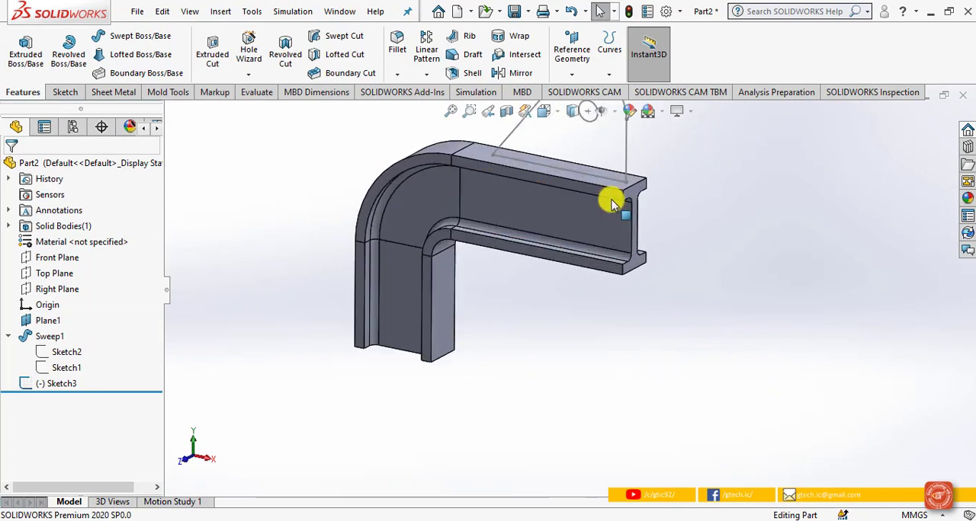
{"action": "scroll", "coordinate": [610, 198], "scroll_direction": "up", "scroll_amount": 2}
{"action": "scroll", "coordinate": [611, 198], "scroll_direction": "down", "scroll_amount": 3}
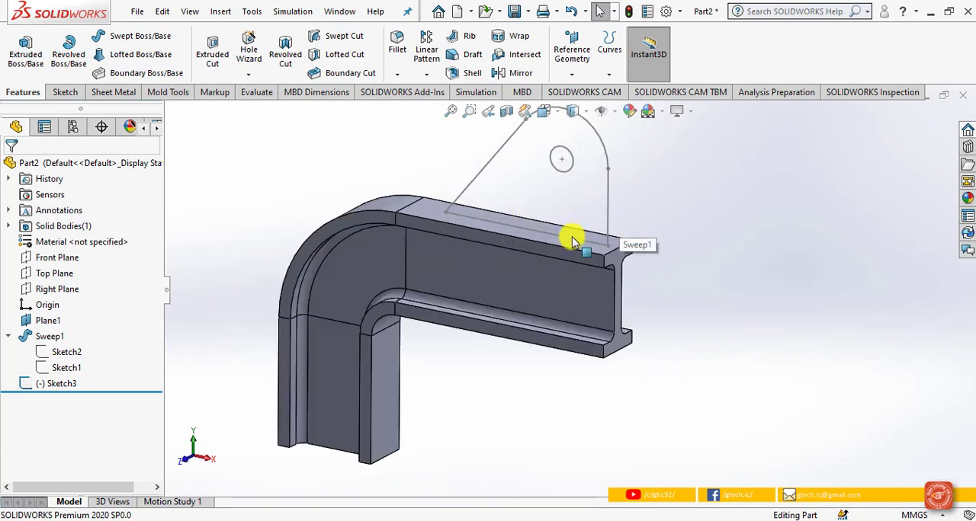
{"action": "left_click", "coordinate": [25, 55]}
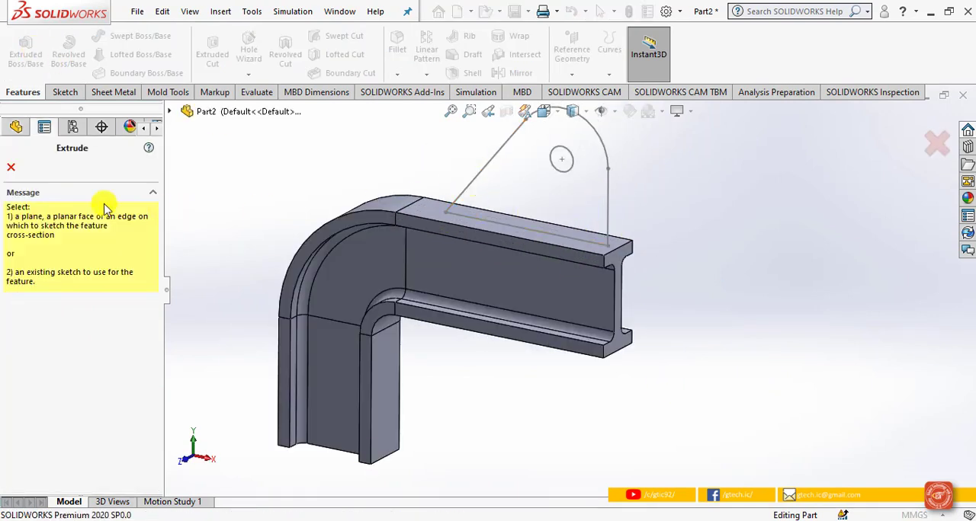
{"action": "left_click", "coordinate": [587, 171]}
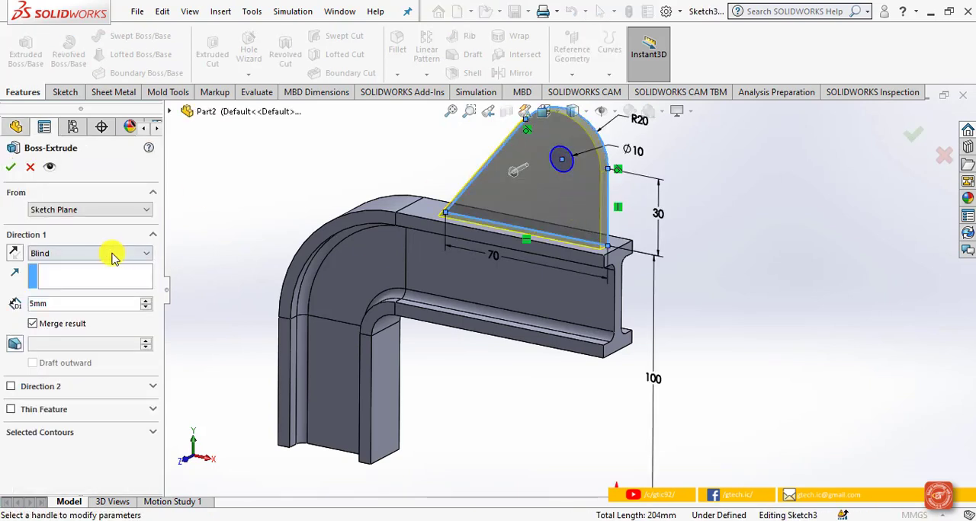
{"action": "left_click", "coordinate": [65, 253]}
{"action": "left_click", "coordinate": [69, 322]}
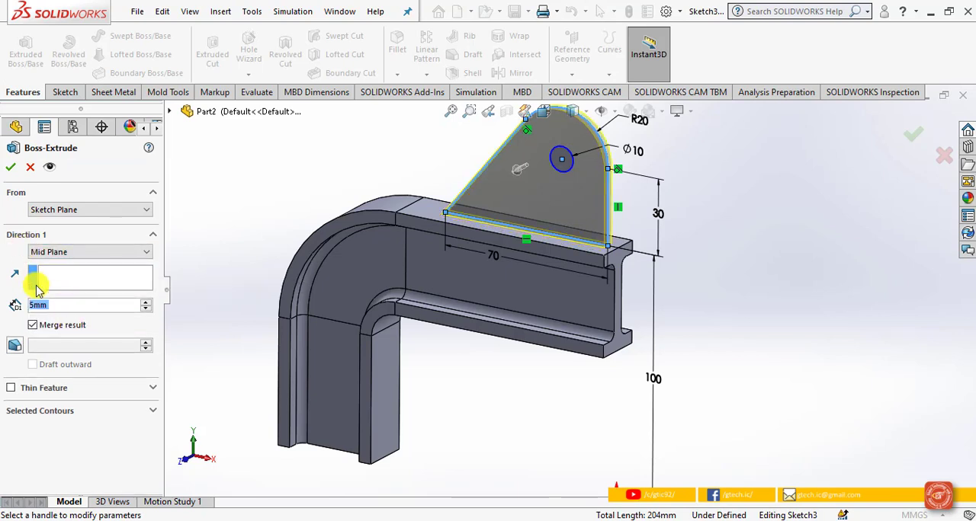
{"action": "left_click", "coordinate": [17, 169]}
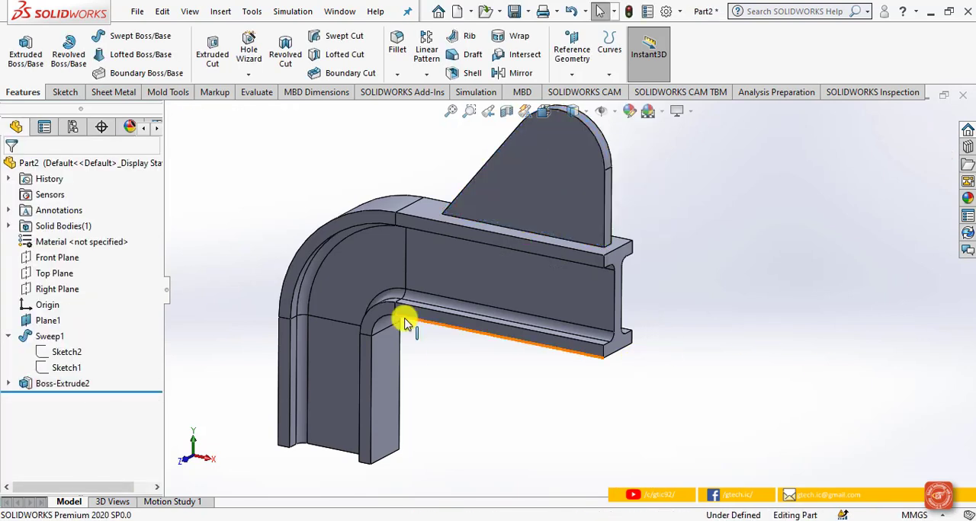
Step: Edit the bracket extrusion and choose the outline region around the circle as its contour, leaving the circle as a through hole
{"action": "left_click", "coordinate": [82, 383]}
{"action": "left_click", "coordinate": [96, 343]}
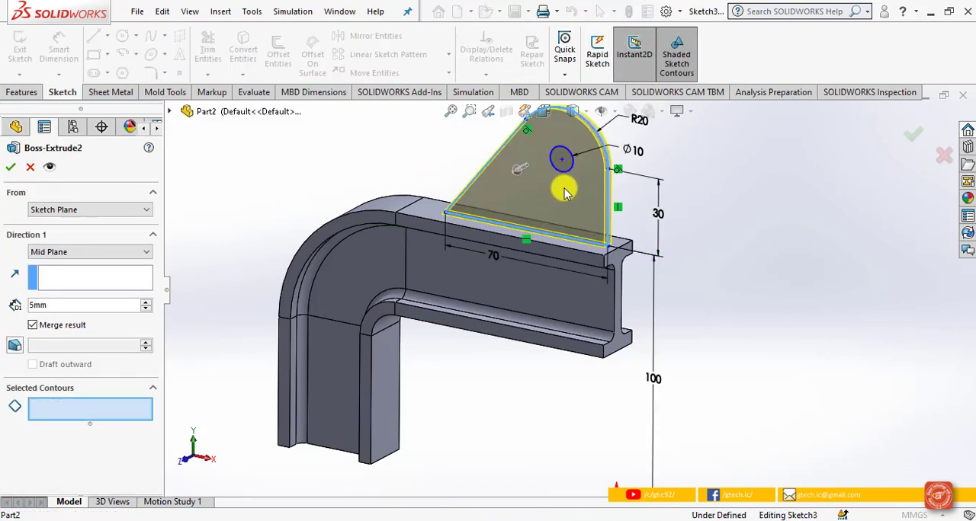
{"action": "left_click", "coordinate": [12, 167]}
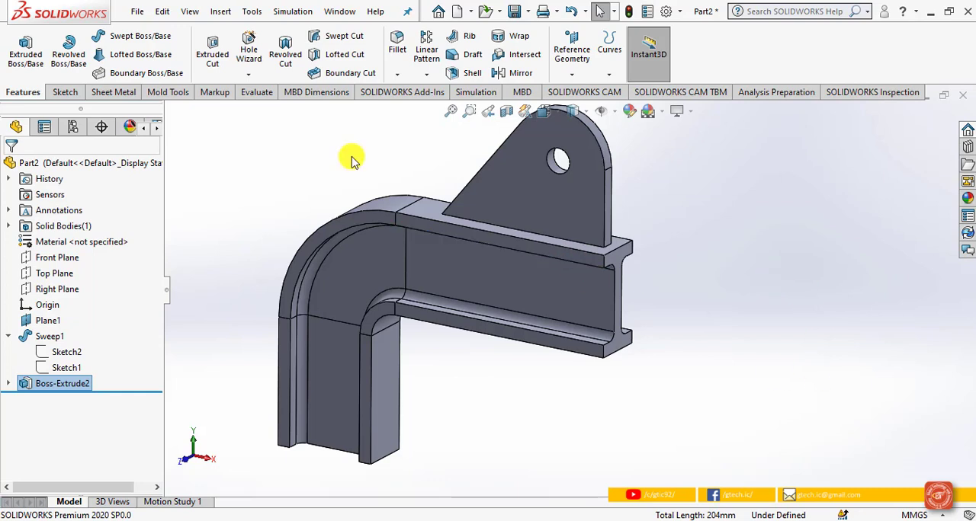
Step: Start an asymmetric fillet and select the two long edges where the bracket plate meets the upper flange
{"action": "left_click", "coordinate": [402, 44]}
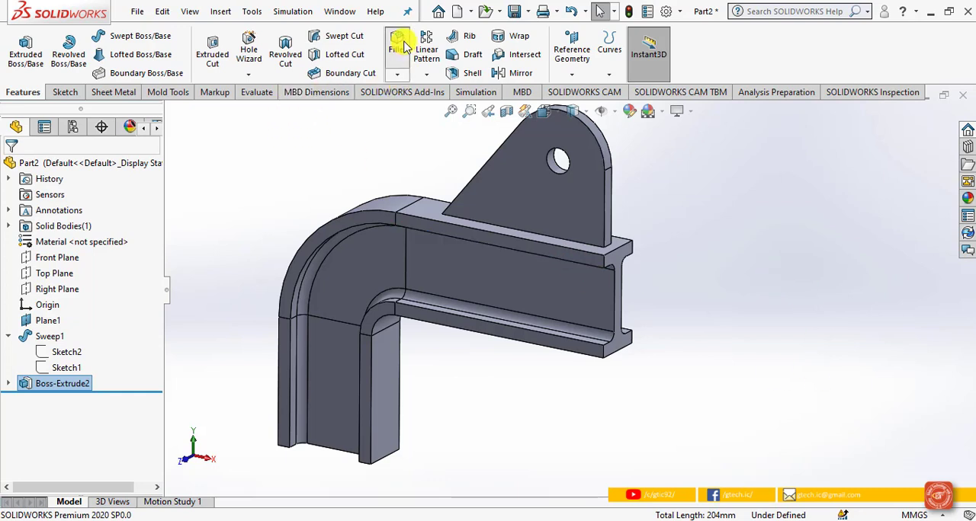
{"action": "left_click", "coordinate": [594, 247]}
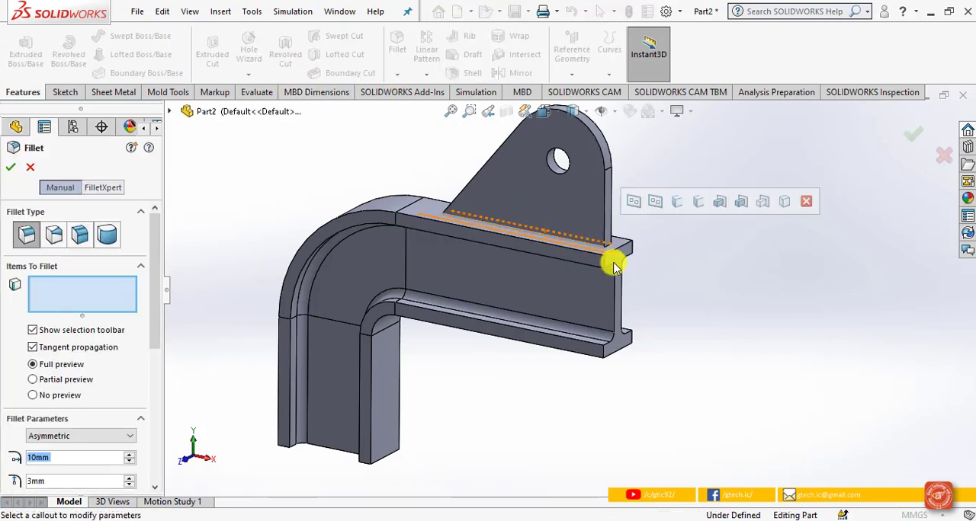
{"action": "middle_click_drag", "start_coordinate": [647, 277], "coordinate": [526, 304]}
{"action": "left_click", "coordinate": [472, 301]}
{"action": "scroll", "coordinate": [523, 297], "scroll_direction": "down", "scroll_amount": 3}
{"action": "left_click", "coordinate": [524, 297]}
{"action": "middle_click_drag", "start_coordinate": [516, 338], "coordinate": [294, 357]}
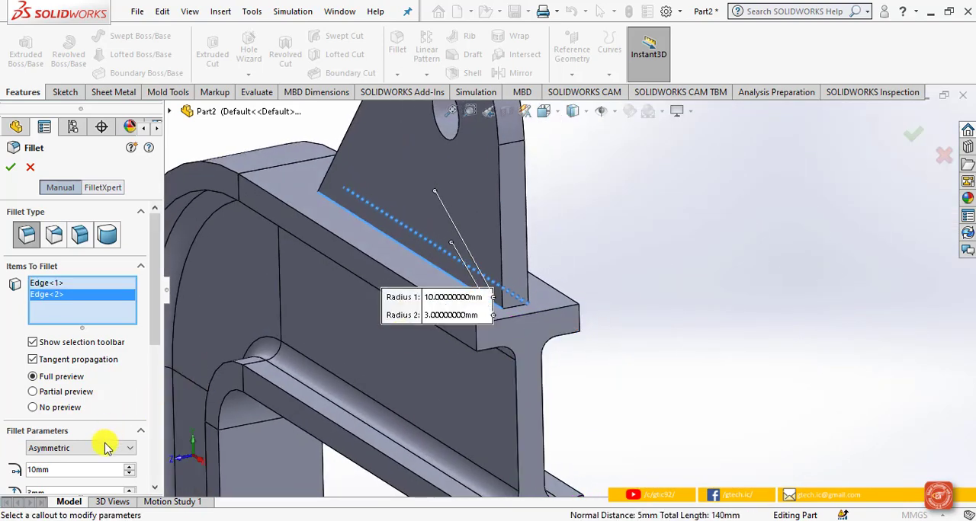
Step: Set the asymmetric fillet's first radius to 3 mm and create the fillet along both bracket edges
{"action": "double_click", "coordinate": [83, 466]}
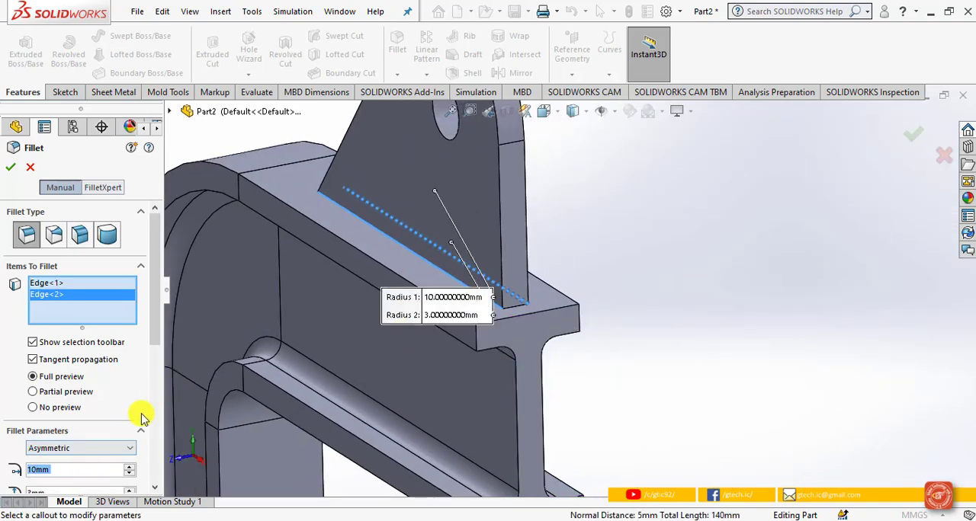
{"action": "left_click", "coordinate": [163, 346]}
{"action": "left_click_drag", "start_coordinate": [158, 337], "coordinate": [158, 410]}
{"action": "left_click_drag", "start_coordinate": [61, 304], "coordinate": [34, 303]}
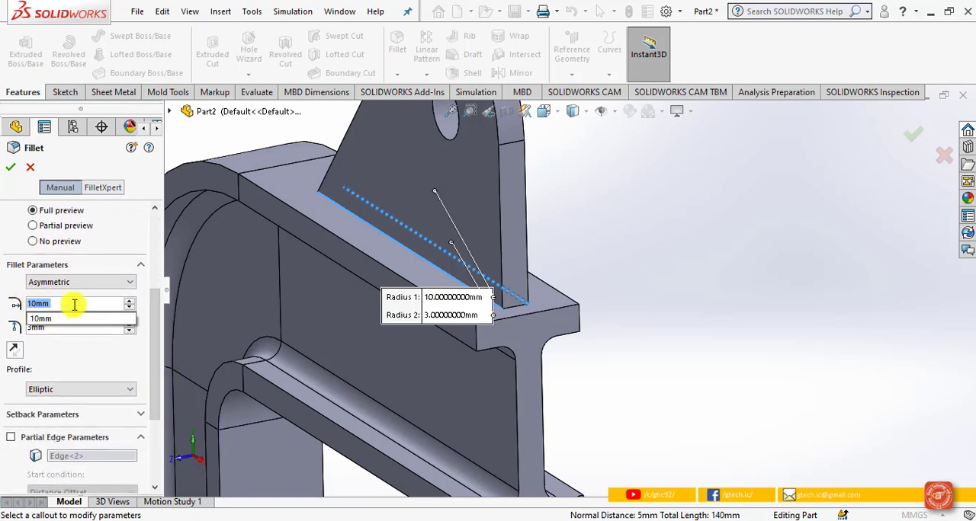
{"action": "type", "text": "3"}
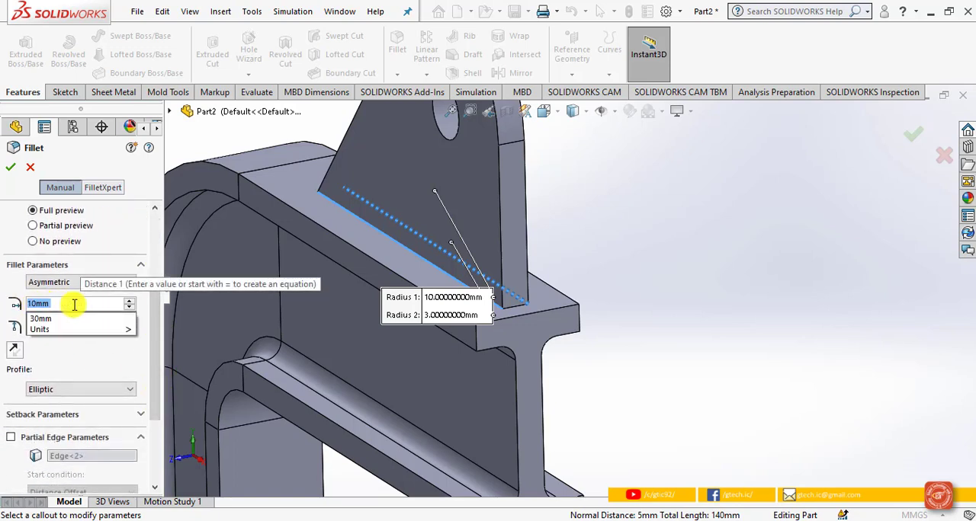
{"action": "key", "text": "Return"}
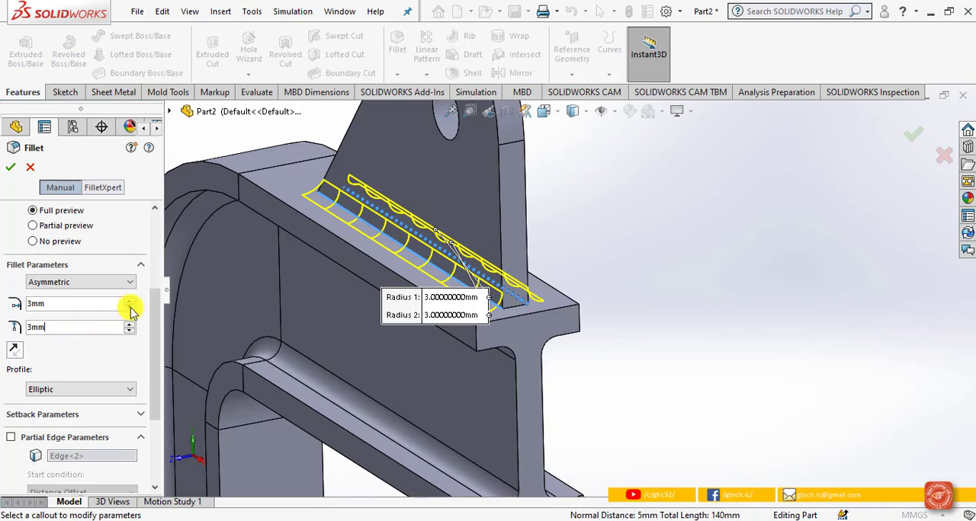
{"action": "left_click_drag", "start_coordinate": [152, 322], "coordinate": [153, 264]}
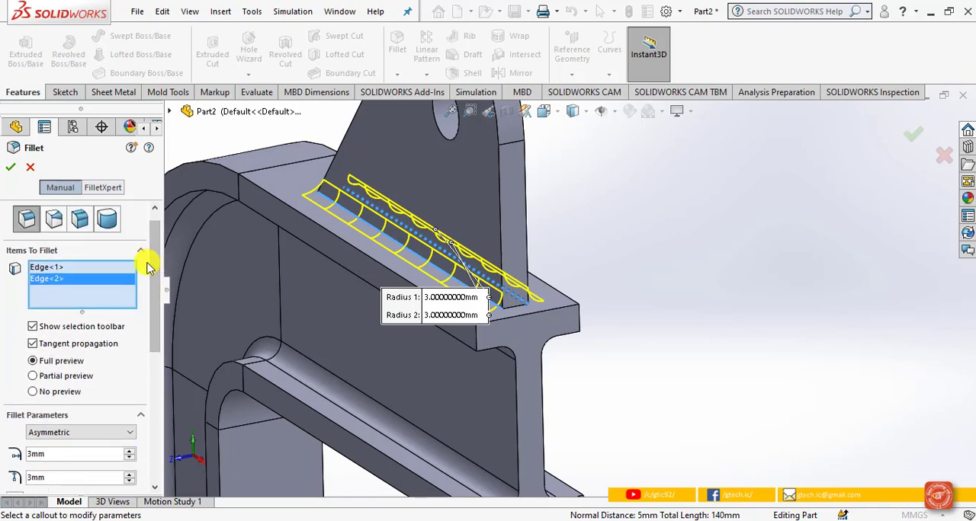
{"action": "left_click", "coordinate": [13, 166]}
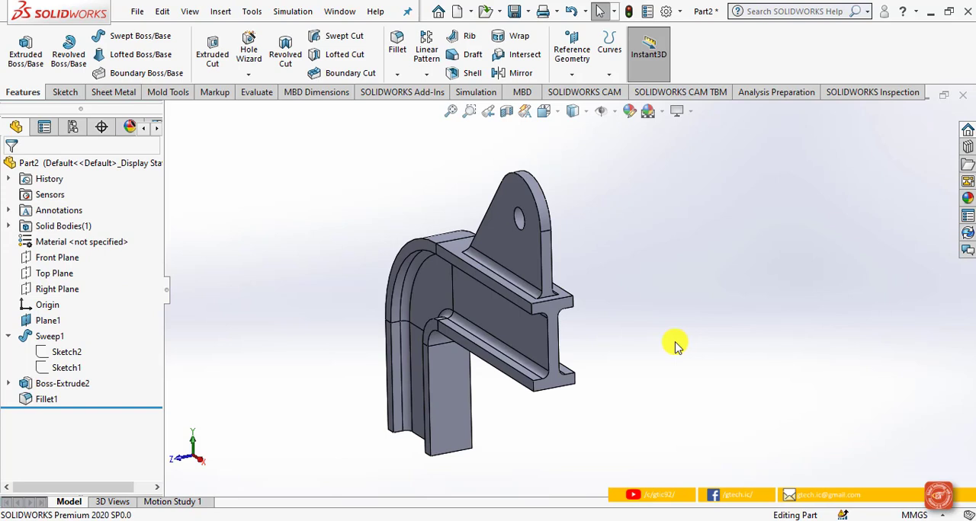
Step: Mirror the whole solid body about the Top Plane with Merge solids enabled
{"action": "left_click", "coordinate": [426, 74]}
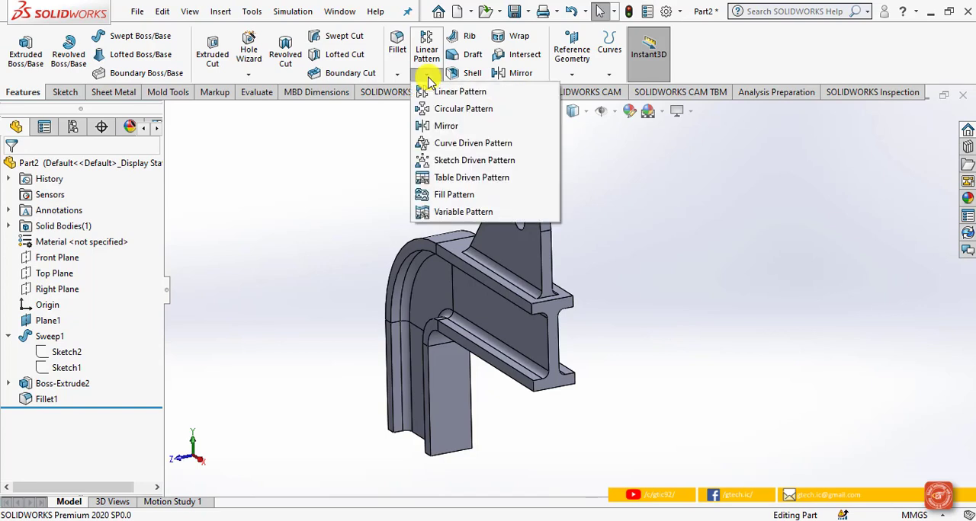
{"action": "left_click", "coordinate": [440, 128]}
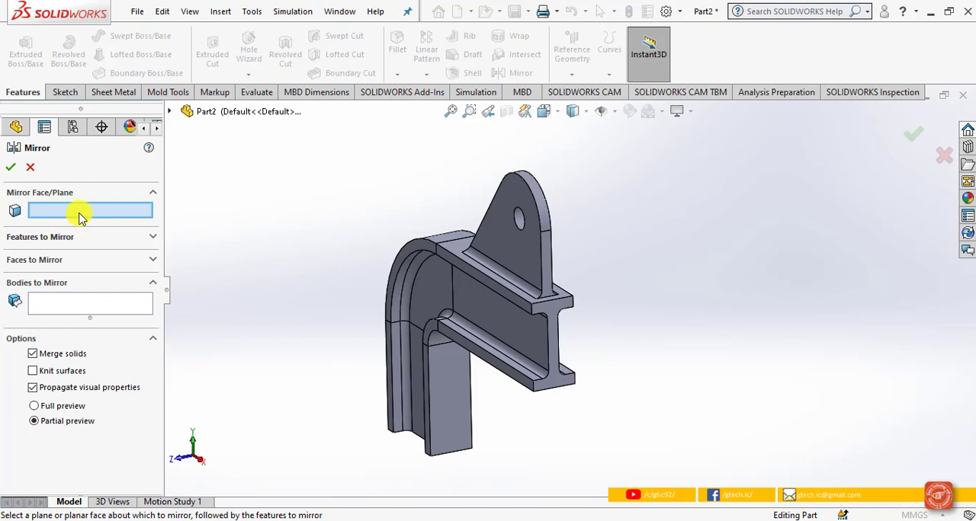
{"action": "left_click", "coordinate": [171, 113]}
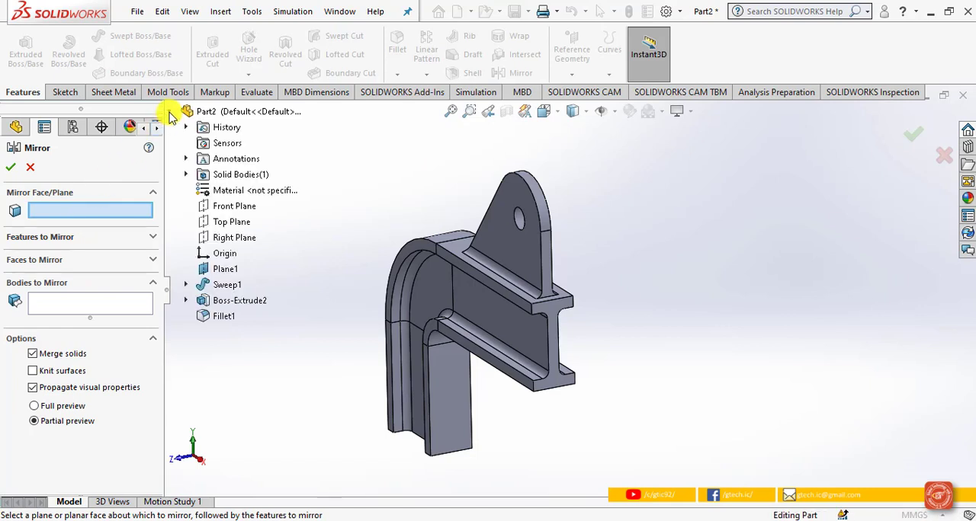
{"action": "left_click", "coordinate": [229, 222]}
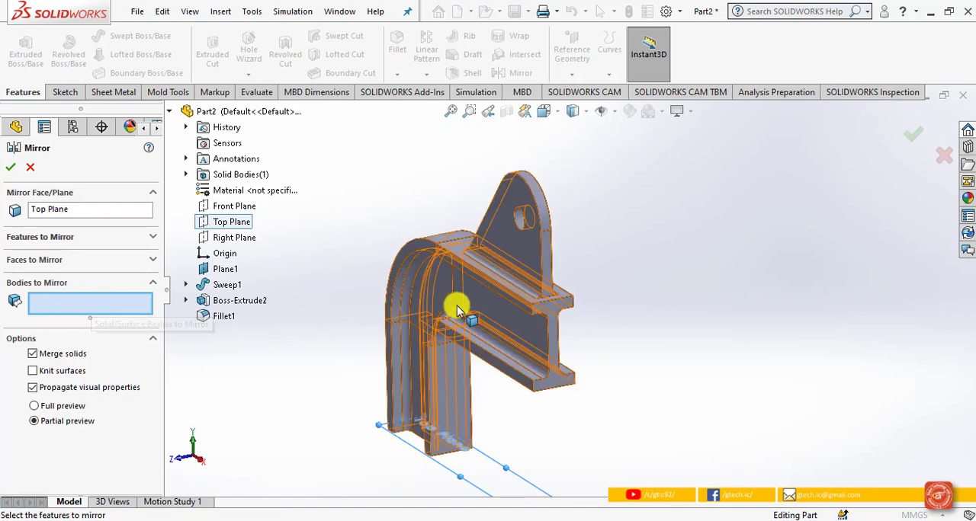
{"action": "left_click", "coordinate": [463, 330]}
{"action": "scroll", "coordinate": [545, 366], "scroll_direction": "up", "scroll_amount": 4}
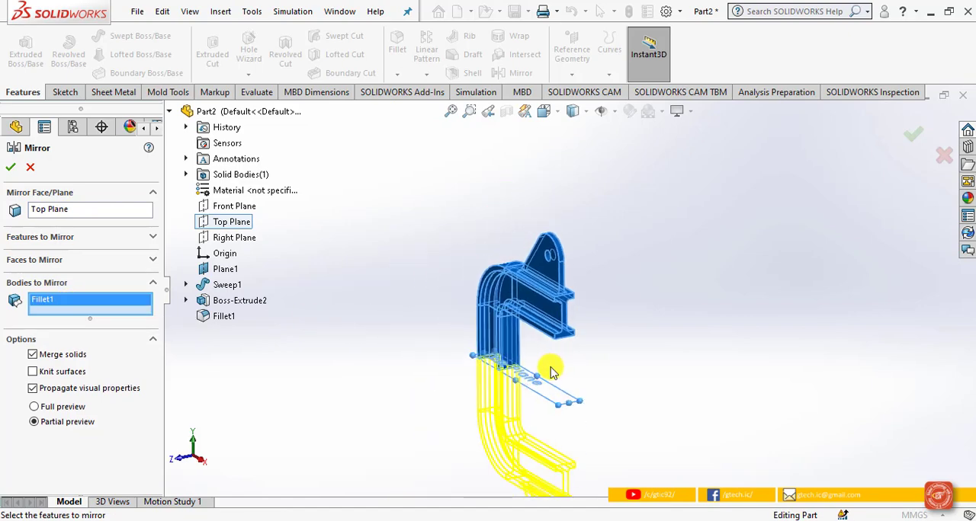
{"action": "left_click", "coordinate": [10, 167]}
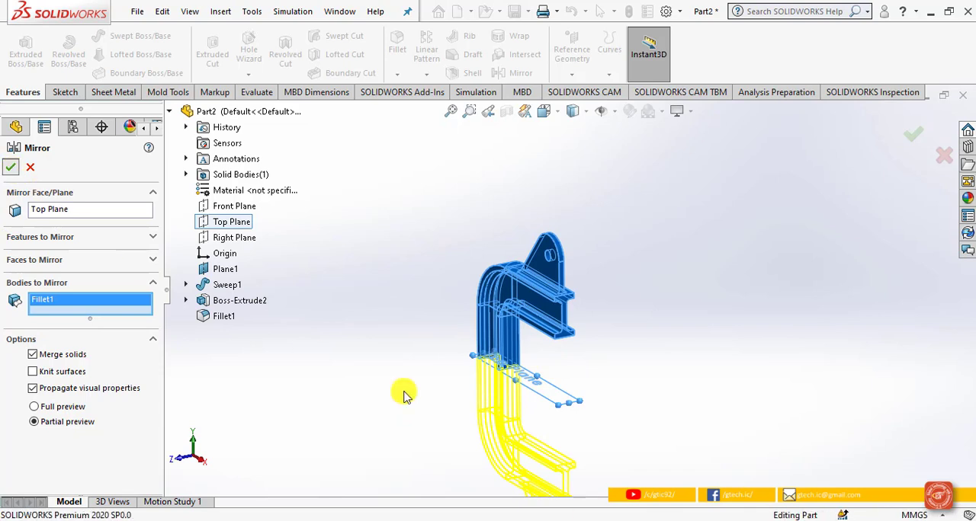
Step: Create a Center of Face reference point on the inner flange face of the vertical beam section, using the Trimetric view
{"action": "left_click", "coordinate": [546, 112]}
{"action": "left_click", "coordinate": [625, 152]}
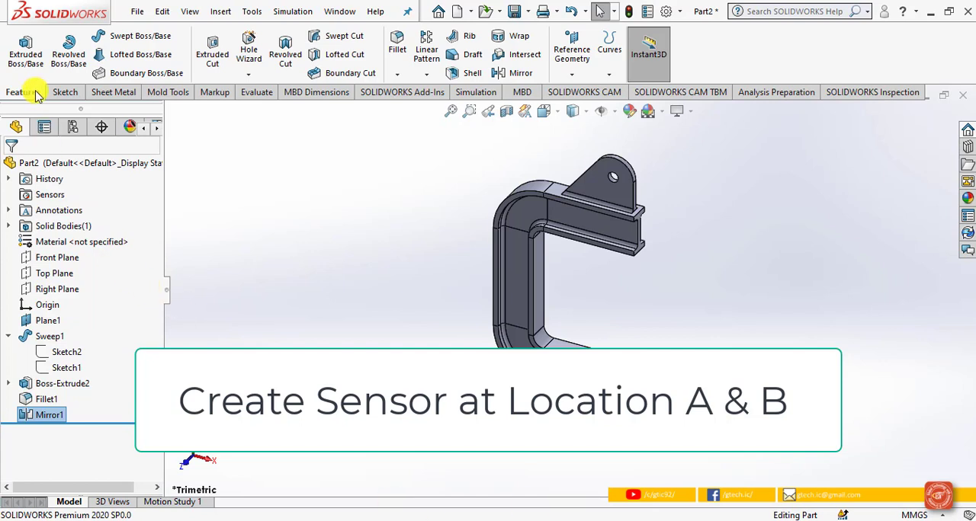
{"action": "left_click", "coordinate": [576, 76]}
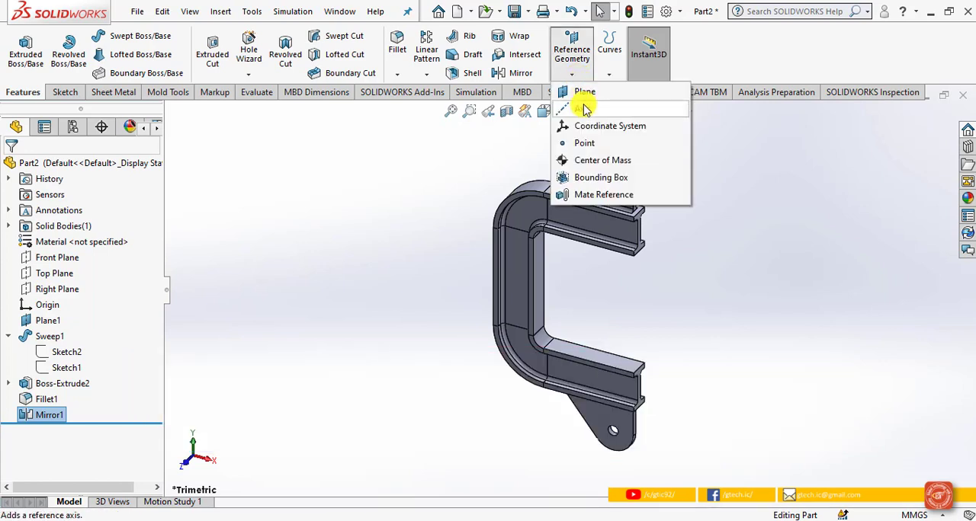
{"action": "left_click", "coordinate": [584, 145]}
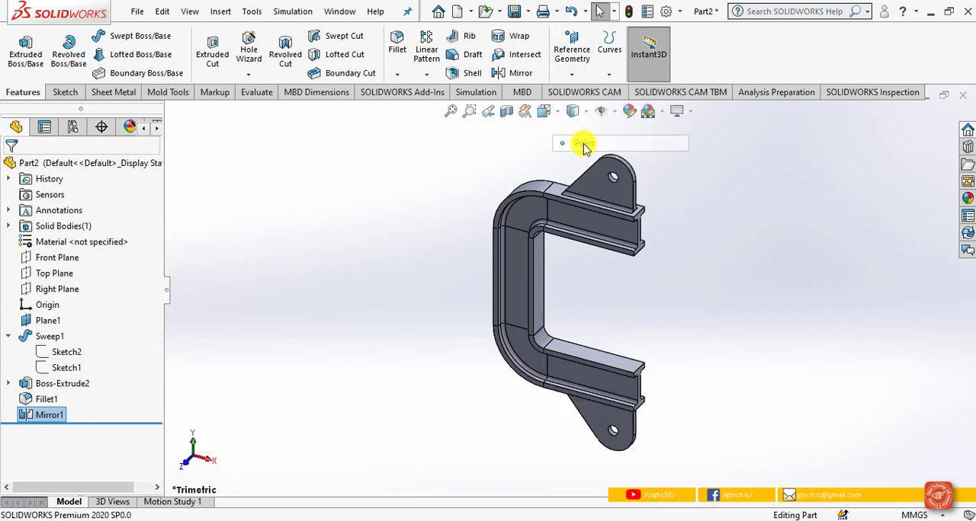
{"action": "left_click", "coordinate": [539, 279]}
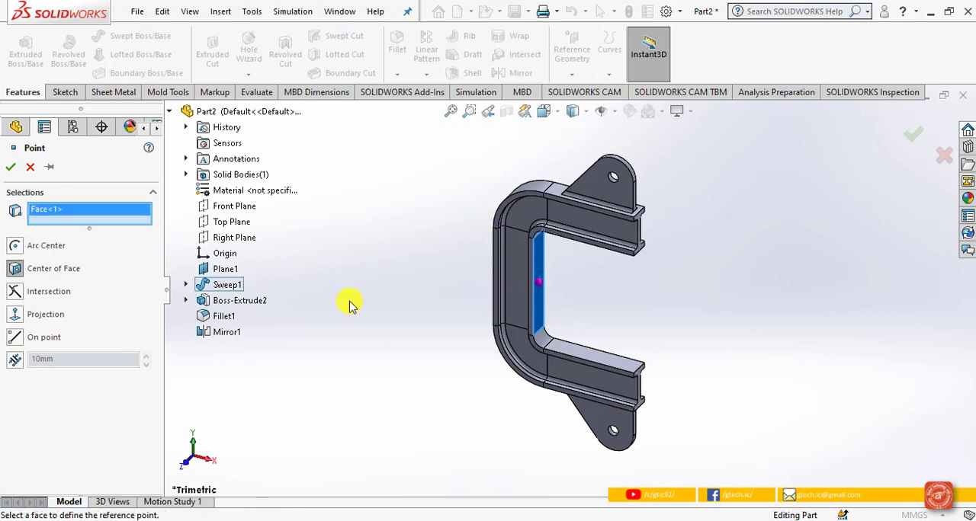
{"action": "left_click", "coordinate": [19, 273]}
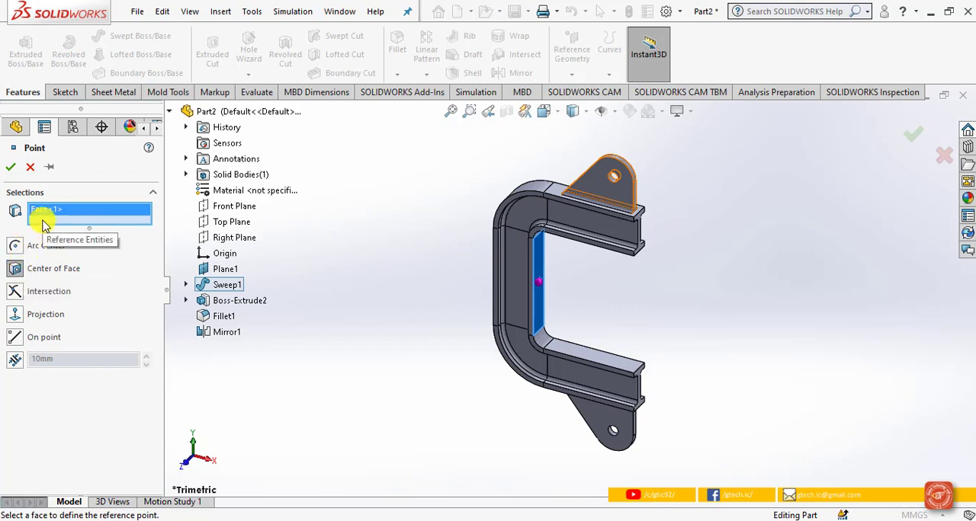
{"action": "left_click", "coordinate": [12, 168]}
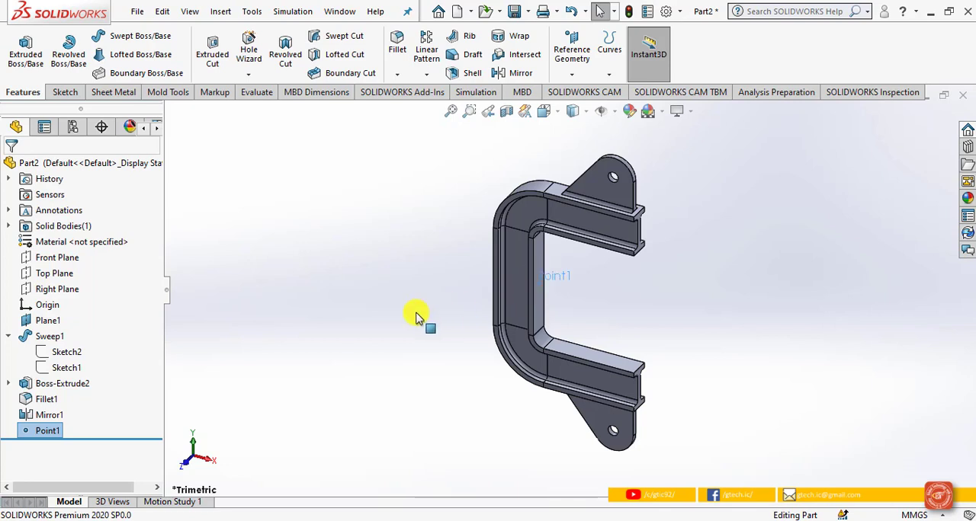
Step: Add a Simulation Data sensor for stress and set its component to SY: Y Normal Stress
{"action": "left_click", "coordinate": [40, 196]}
{"action": "right_click", "coordinate": [40, 197]}
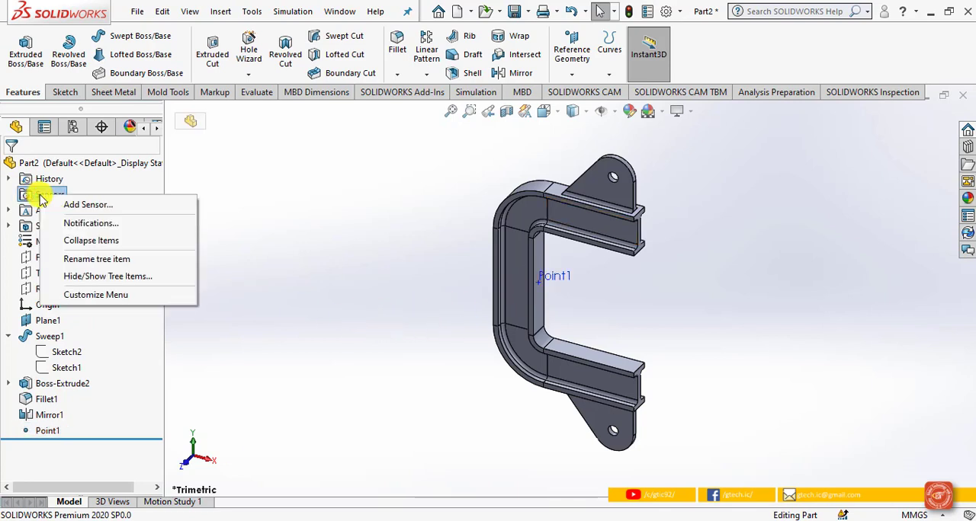
{"action": "left_click", "coordinate": [60, 205]}
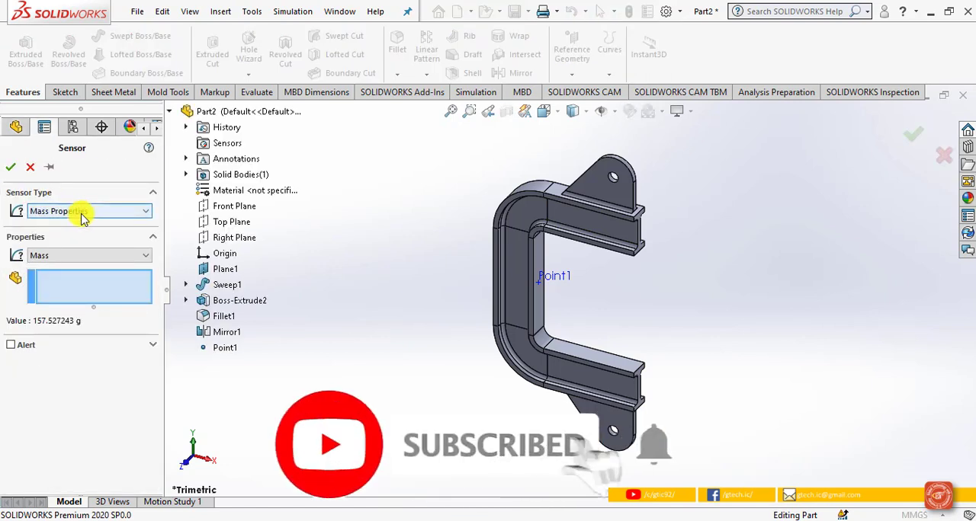
{"action": "left_click", "coordinate": [133, 212]}
{"action": "left_click", "coordinate": [112, 222]}
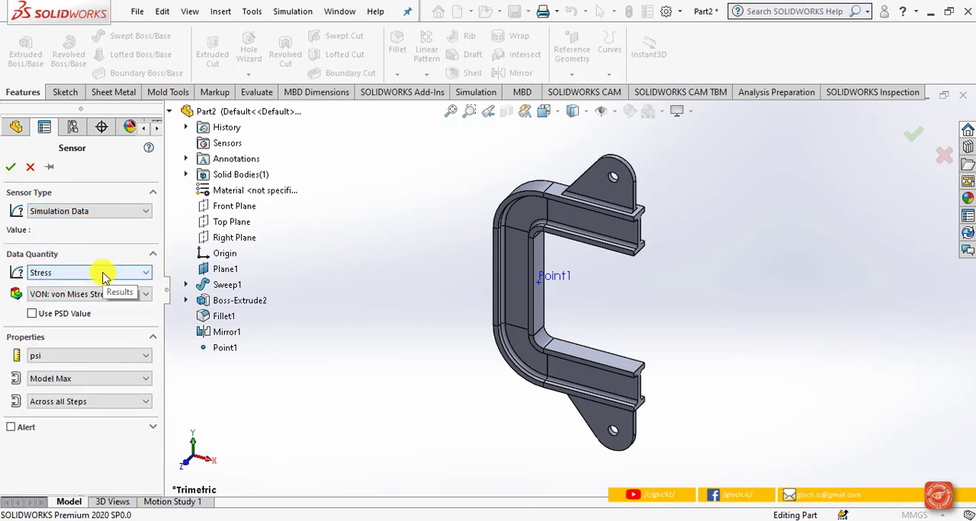
{"action": "left_click", "coordinate": [104, 295]}
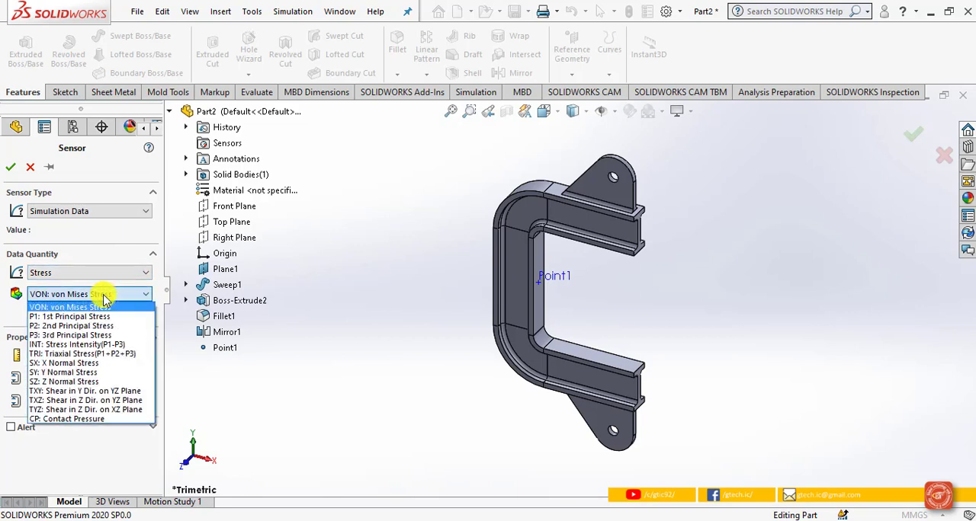
{"action": "left_click", "coordinate": [91, 374]}
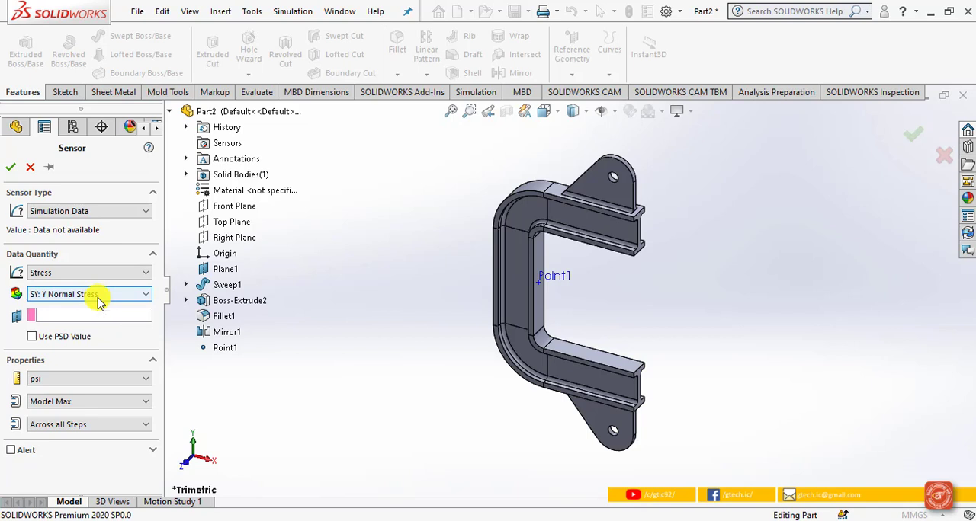
Step: Set the sensor's units to N/mm^2 (MPa) and criterion to Average of Selected Entities, pick Point1 as its location, and create it
{"action": "left_click", "coordinate": [74, 379]}
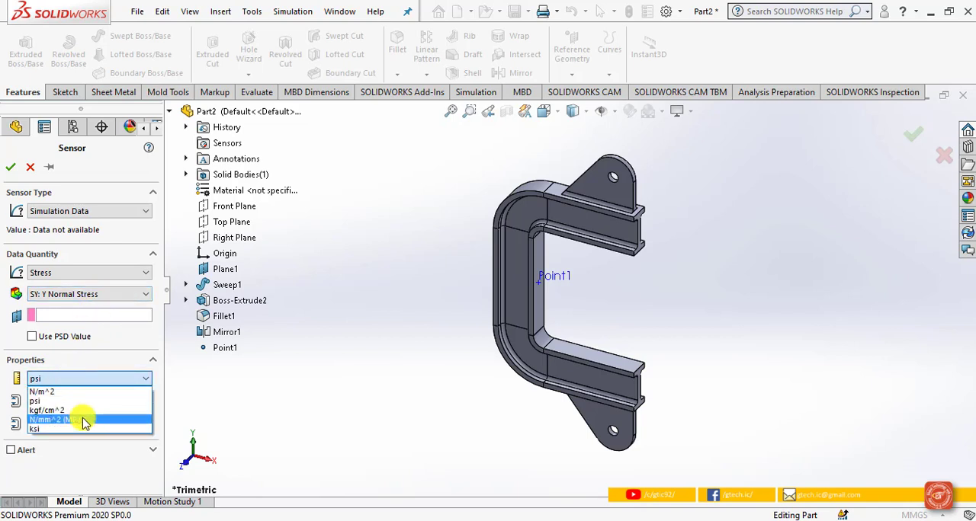
{"action": "left_click", "coordinate": [84, 420]}
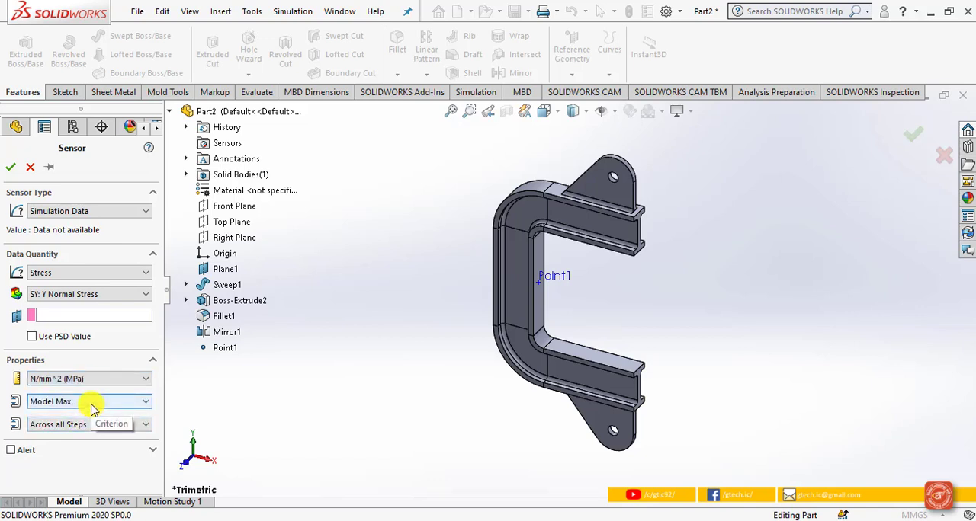
{"action": "left_click", "coordinate": [92, 404]}
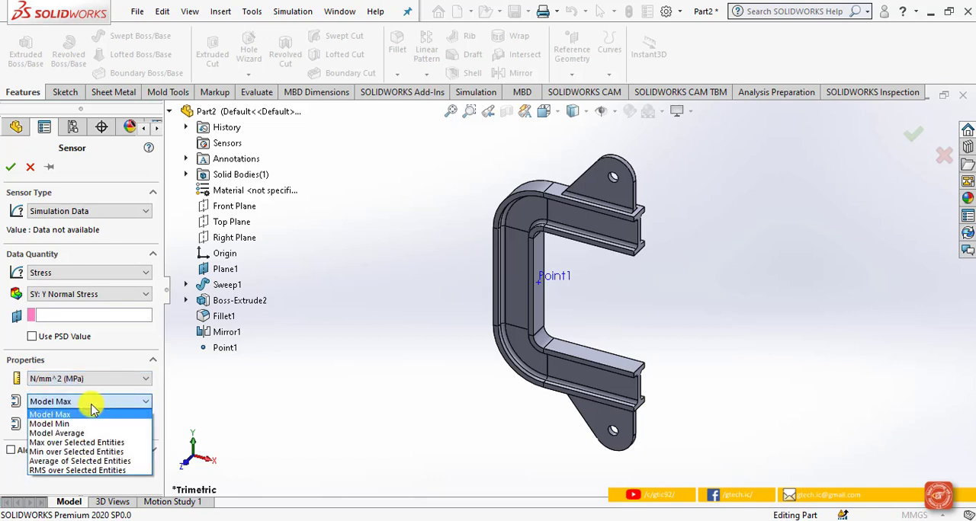
{"action": "left_click", "coordinate": [90, 462]}
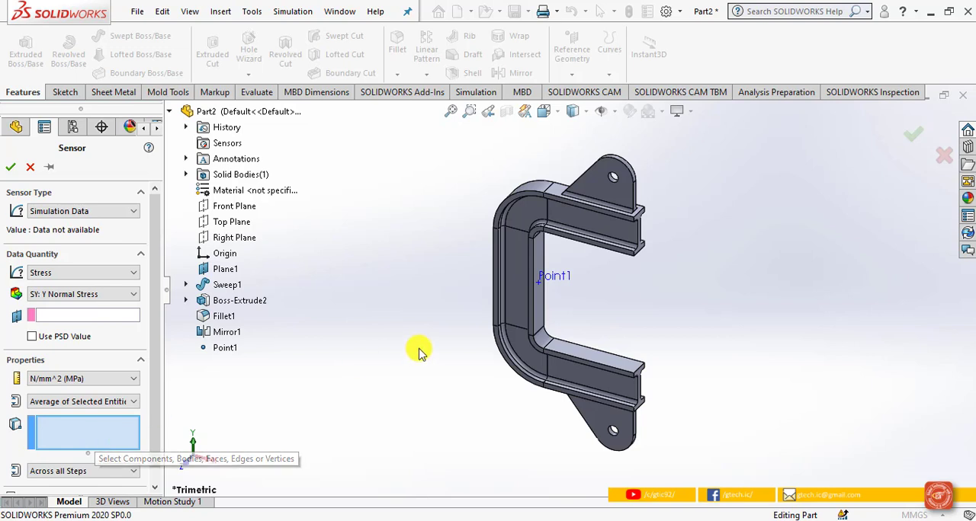
{"action": "left_click", "coordinate": [226, 349]}
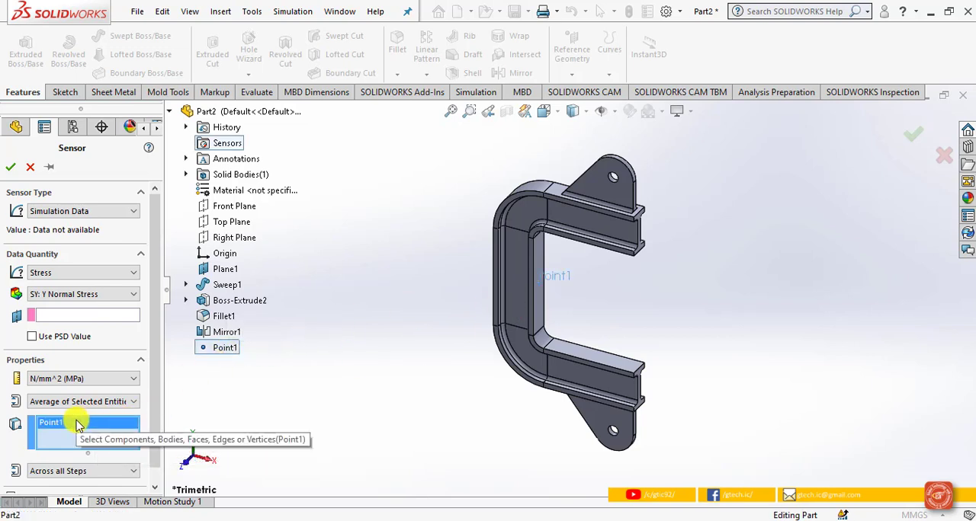
{"action": "left_click", "coordinate": [11, 167]}
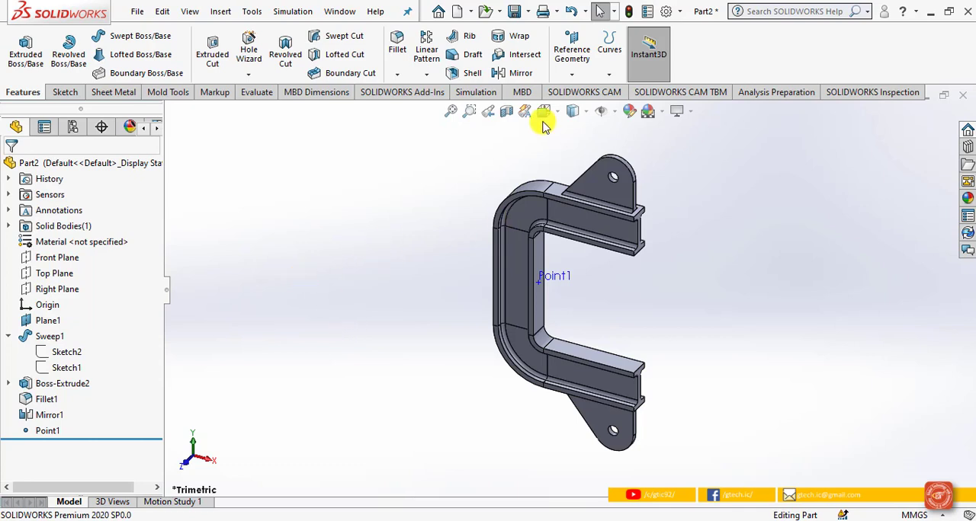
Step: Sketch a point on the Front Plane inside the upper bend's web, at about X -111 mm, Y 71 mm
{"action": "left_click", "coordinate": [62, 257]}
{"action": "left_click", "coordinate": [554, 113]}
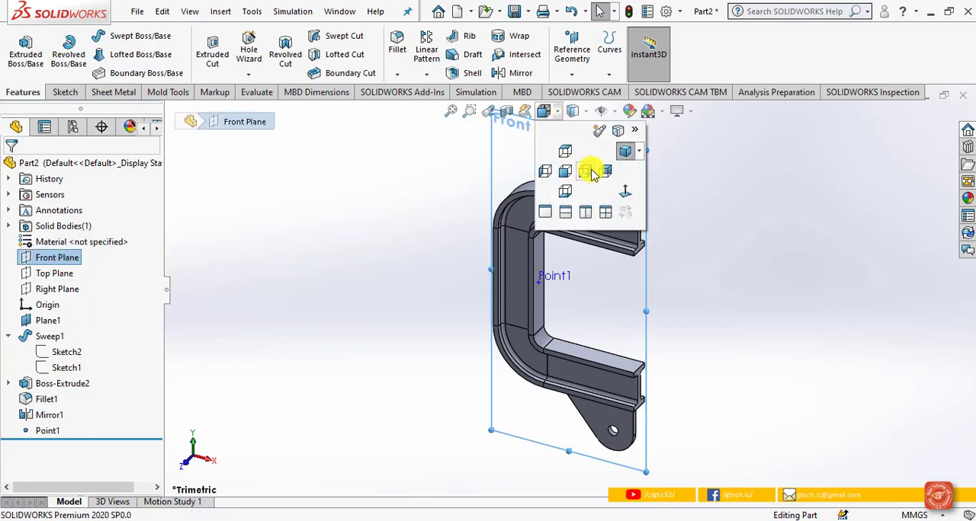
{"action": "left_click", "coordinate": [622, 193]}
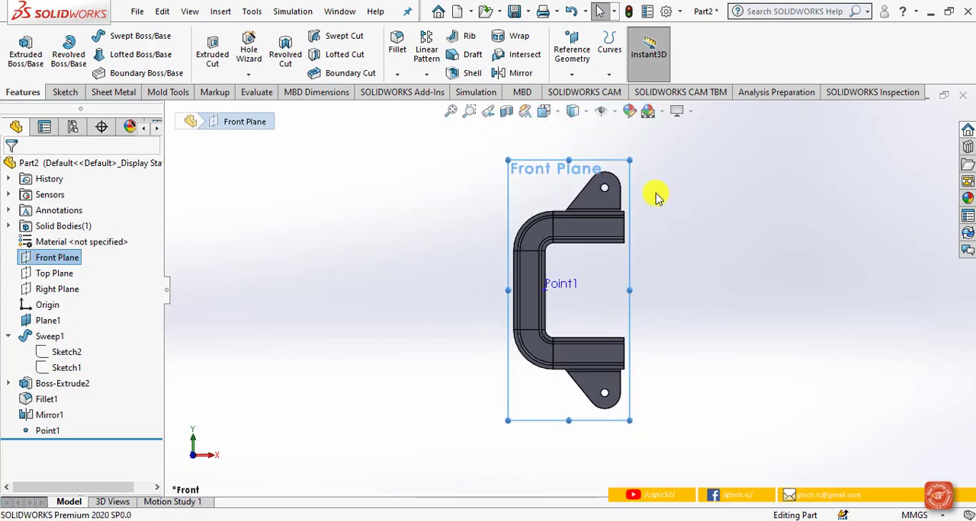
{"action": "scroll", "coordinate": [621, 157], "scroll_direction": "down", "scroll_amount": 3}
{"action": "scroll", "coordinate": [429, 377], "scroll_direction": "down", "scroll_amount": 2}
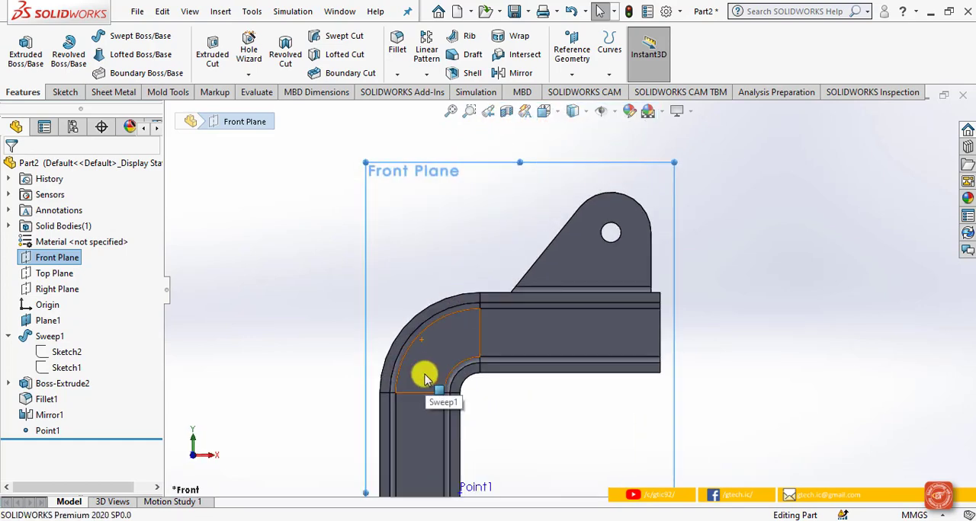
{"action": "left_click", "coordinate": [66, 93]}
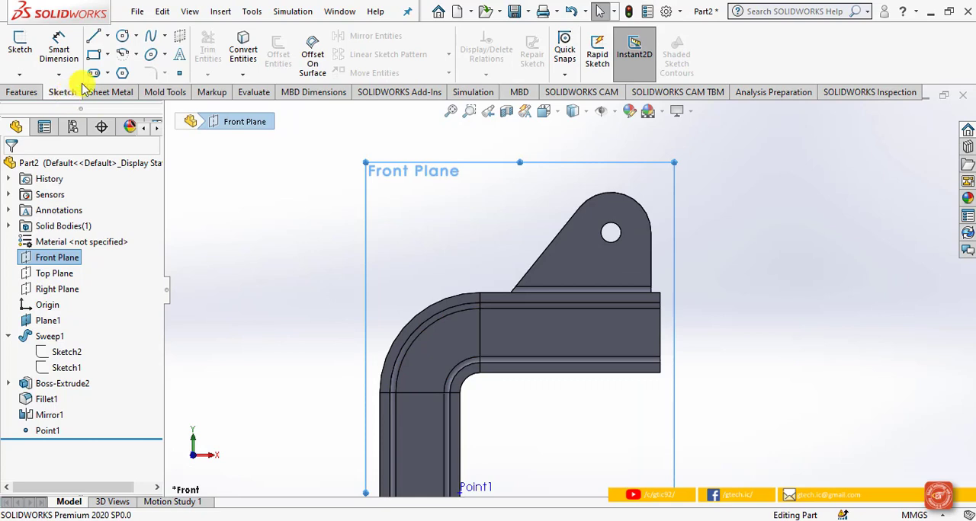
{"action": "left_click", "coordinate": [180, 72]}
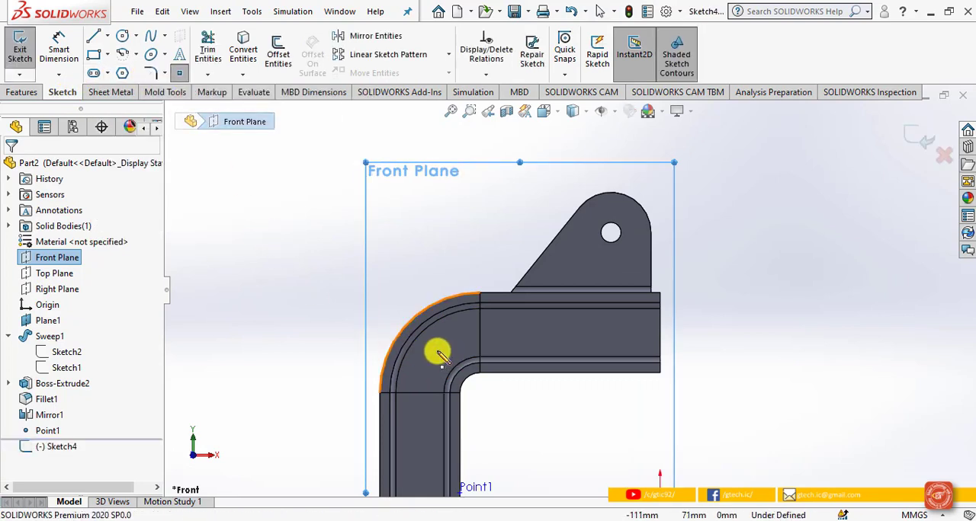
{"action": "left_click", "coordinate": [437, 352]}
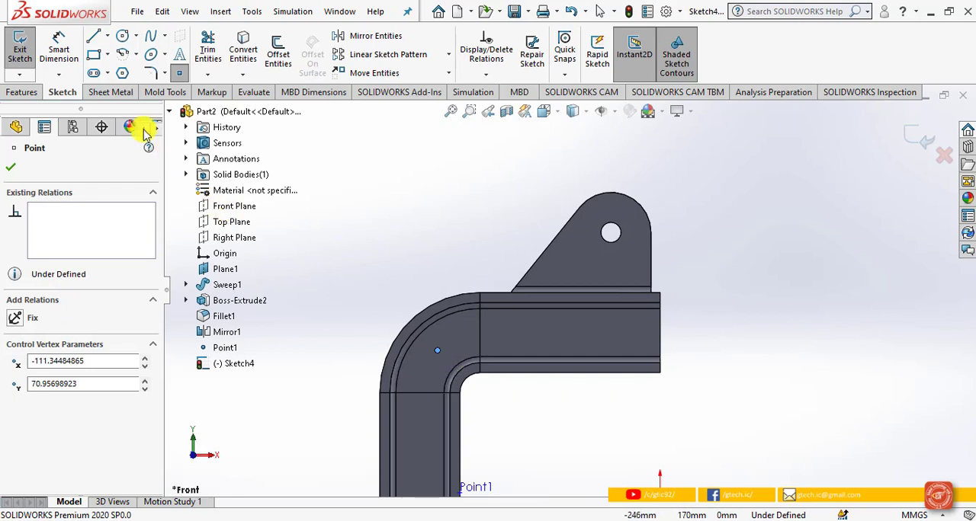
Step: Dimension the sketch point's vertical distance from the origin and set it to 70 mm
{"action": "left_click", "coordinate": [69, 53]}
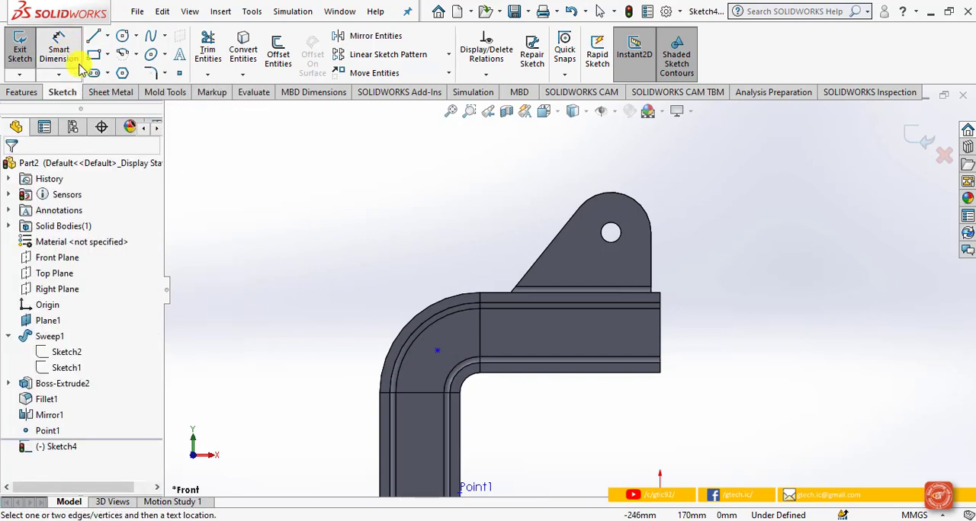
{"action": "left_click", "coordinate": [437, 351]}
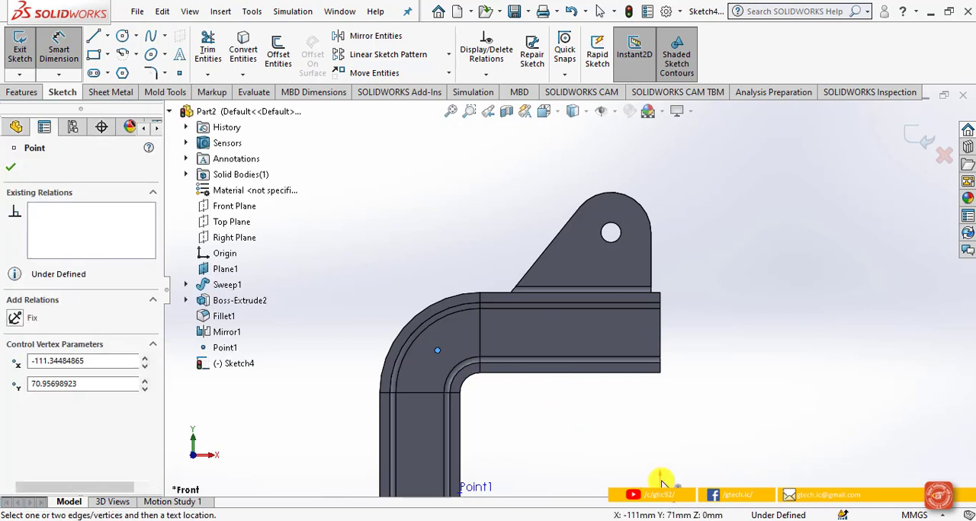
{"action": "left_click", "coordinate": [661, 494]}
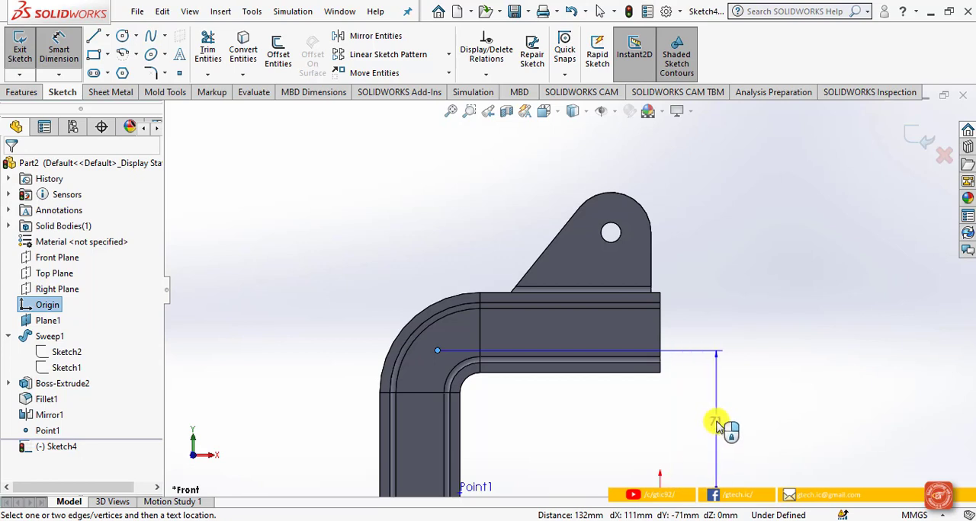
{"action": "left_click", "coordinate": [717, 425]}
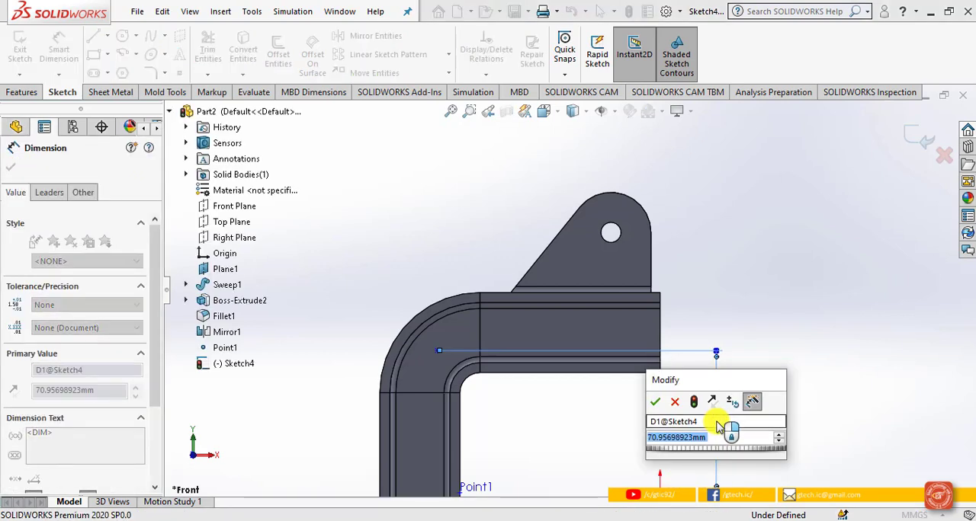
{"action": "type", "text": "70"}
{"action": "key", "text": "Return"}
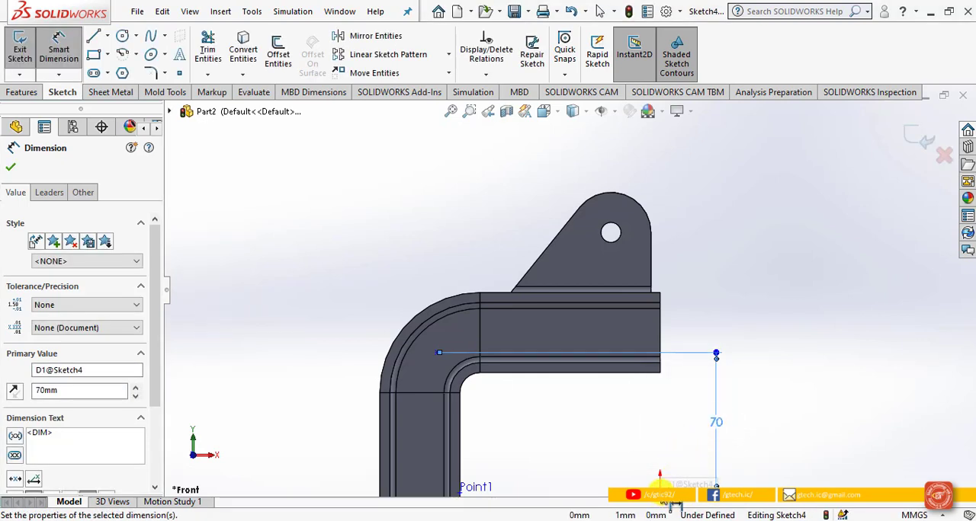
Step: Dimension the sketch point's horizontal distance from the origin as 110 mm and exit the sketch
{"action": "left_click", "coordinate": [661, 495]}
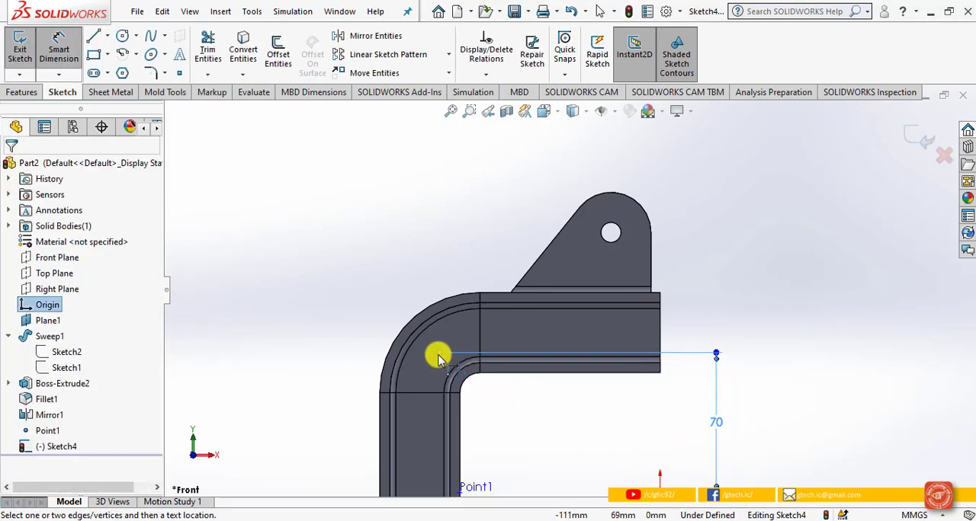
{"action": "left_click", "coordinate": [438, 355]}
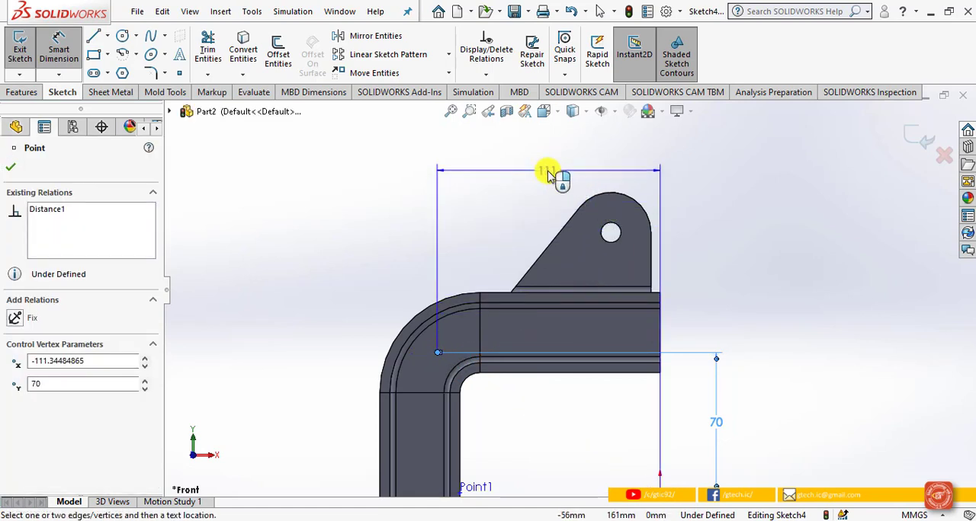
{"action": "left_click", "coordinate": [548, 174]}
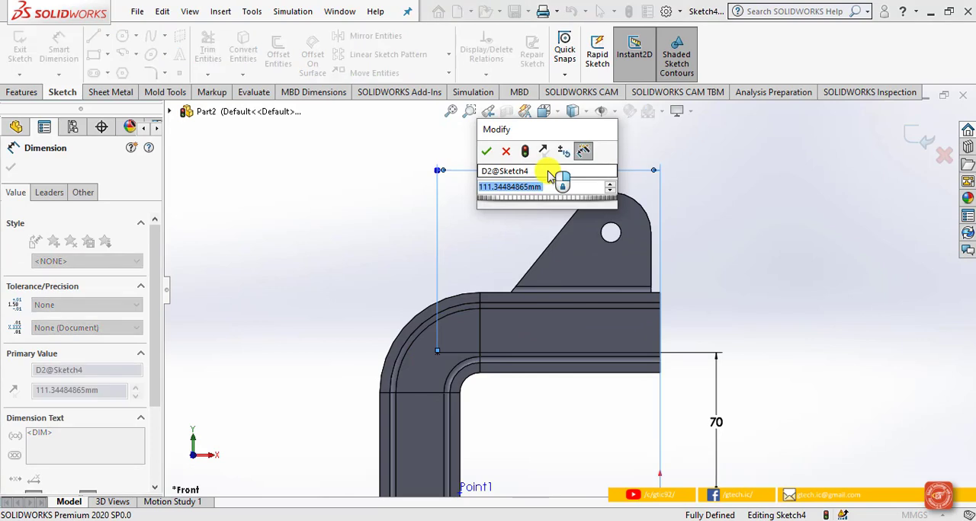
{"action": "type", "text": "110"}
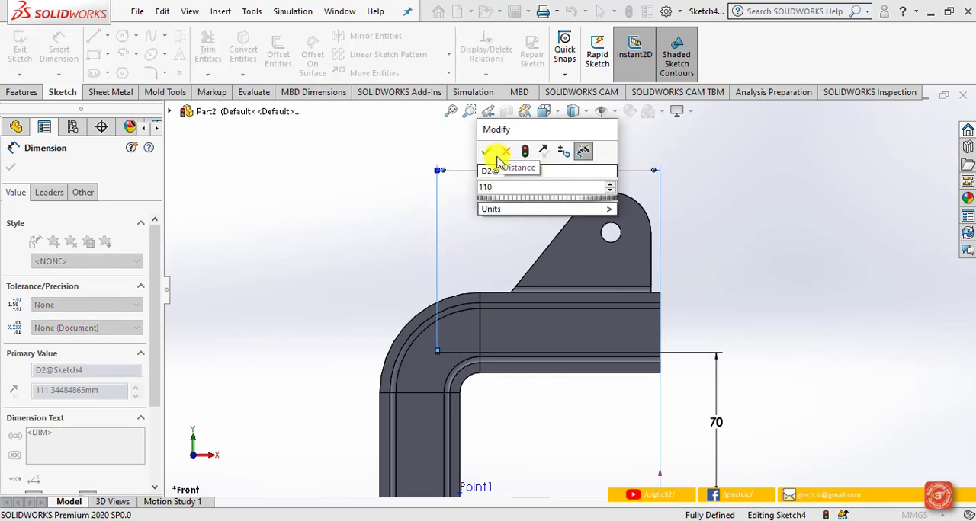
{"action": "left_click", "coordinate": [490, 157]}
{"action": "left_click", "coordinate": [744, 277]}
{"action": "left_click", "coordinate": [923, 141]}
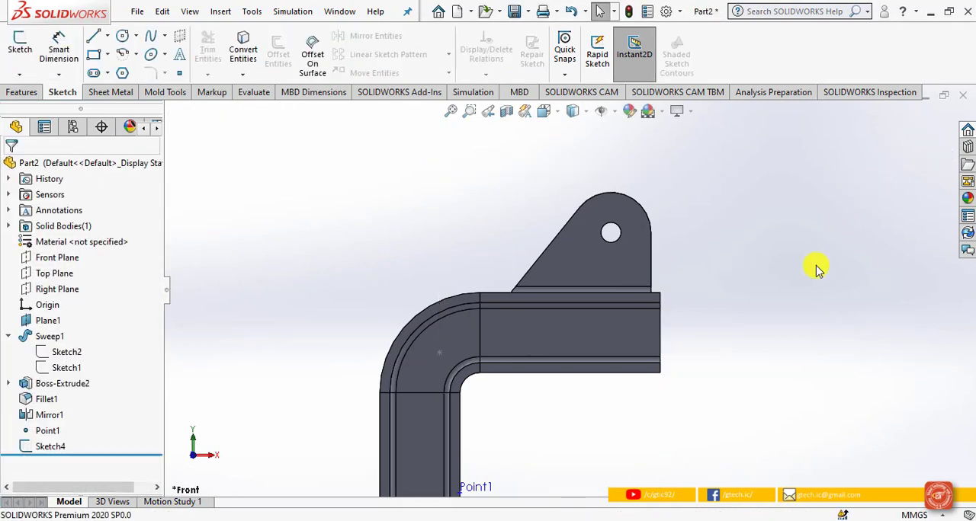
Step: Create an On point reference point at the sketched point in the upper bend
{"action": "left_click", "coordinate": [15, 91]}
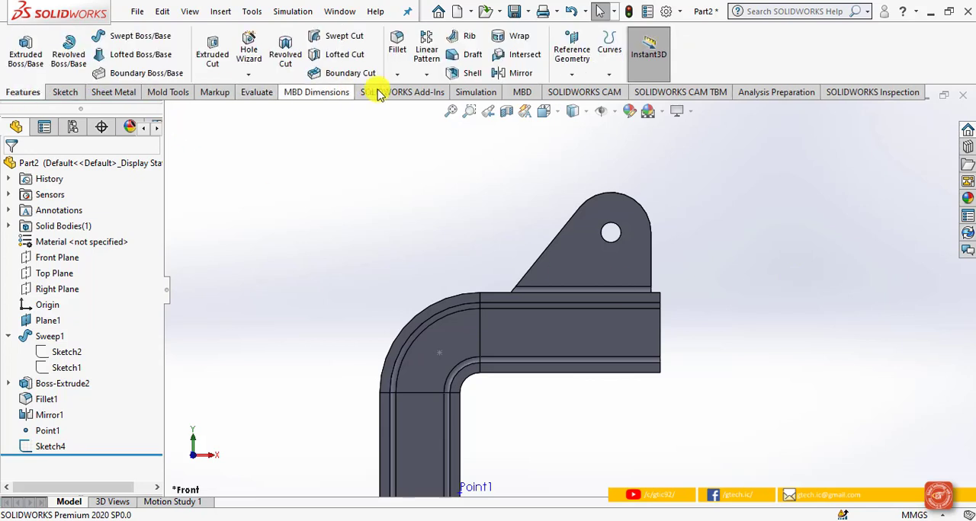
{"action": "left_click", "coordinate": [572, 73]}
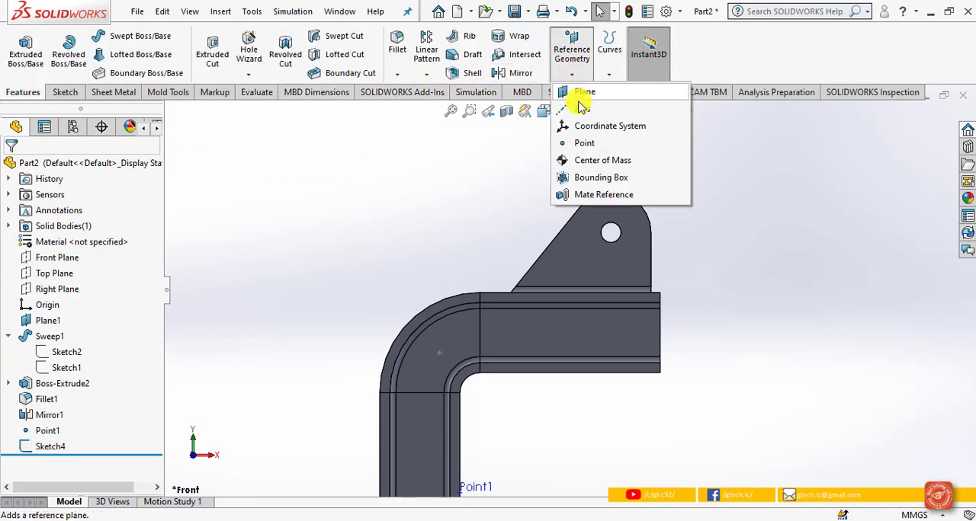
{"action": "left_click", "coordinate": [585, 145]}
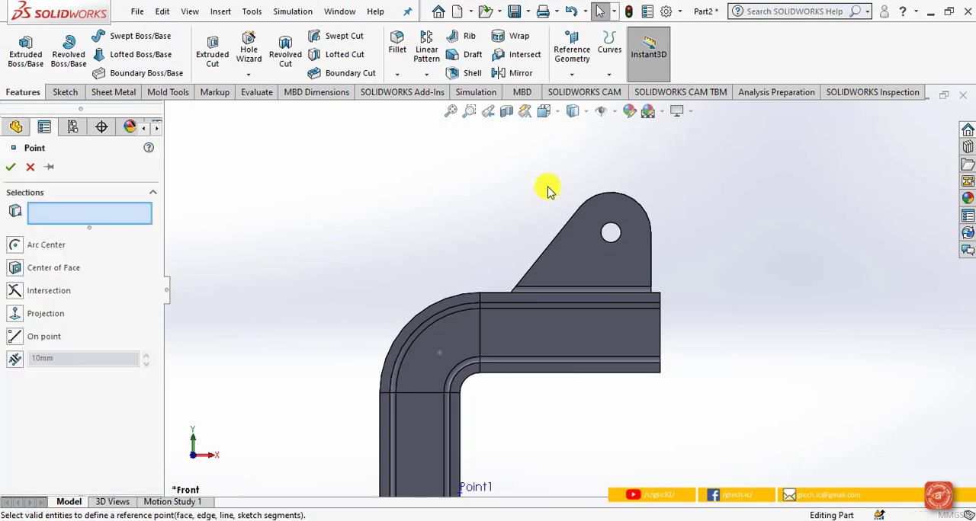
{"action": "left_click", "coordinate": [440, 352]}
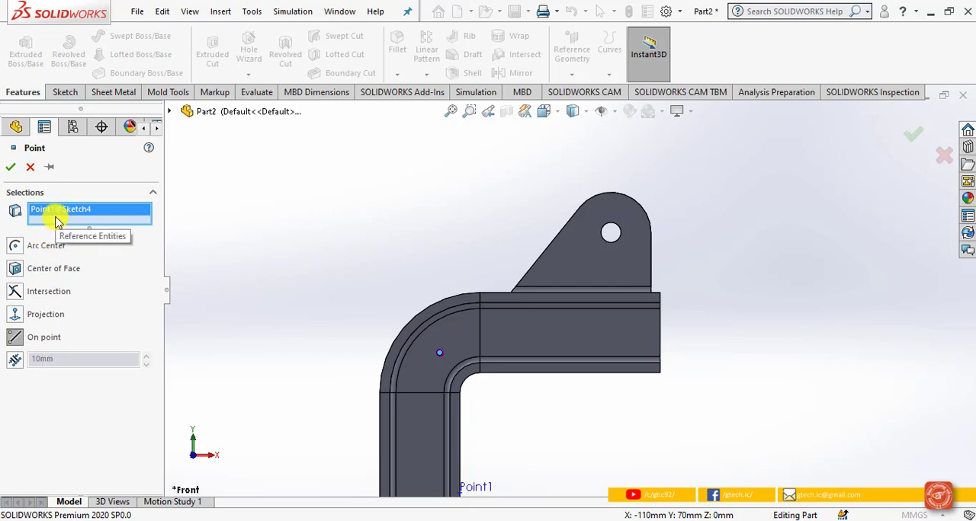
{"action": "left_click", "coordinate": [12, 169]}
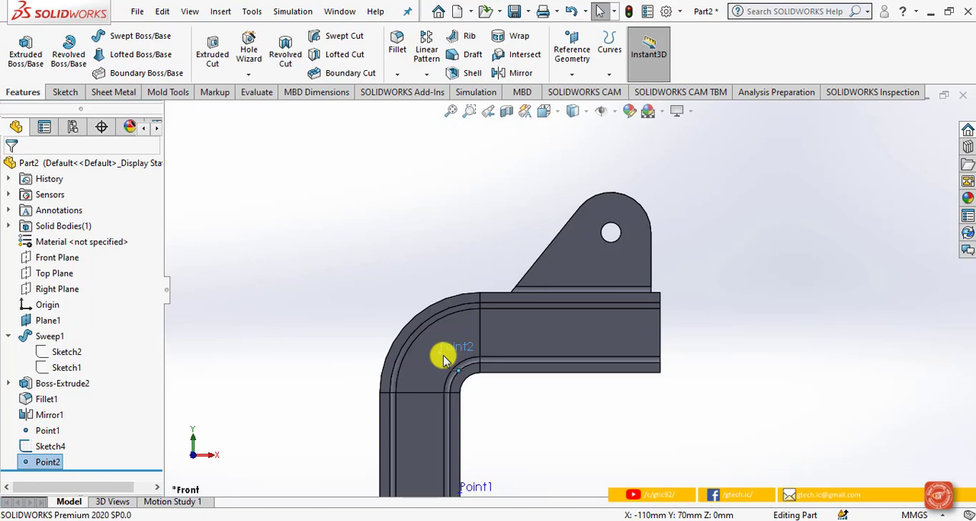
Step: Add a Simulation Data sensor that tracks stress with the SY: Y Normal Stress component
{"action": "left_click", "coordinate": [50, 197]}
{"action": "right_click", "coordinate": [52, 197]}
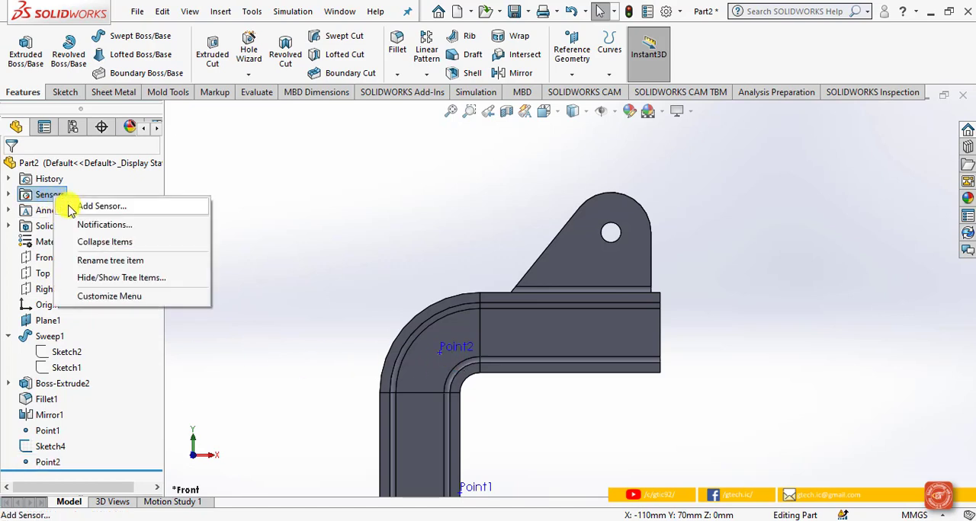
{"action": "left_click", "coordinate": [71, 209]}
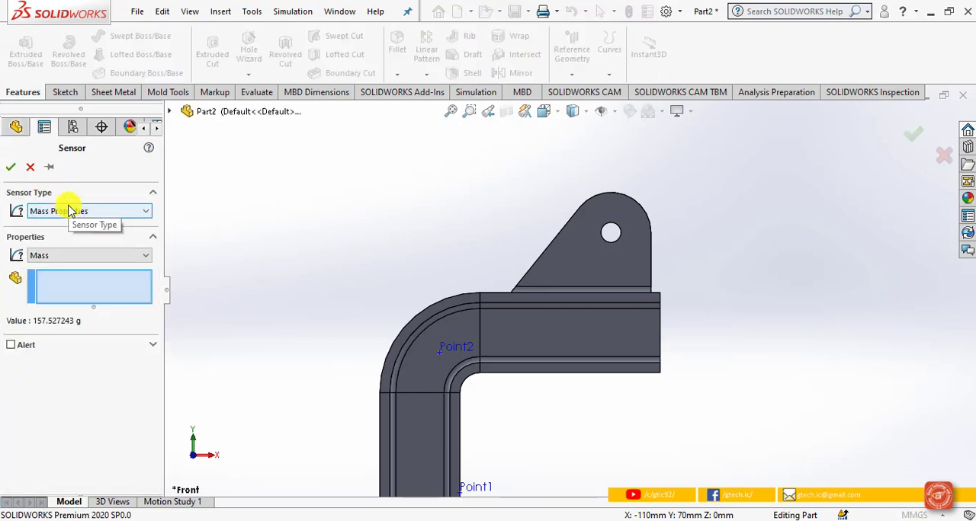
{"action": "left_click", "coordinate": [87, 211]}
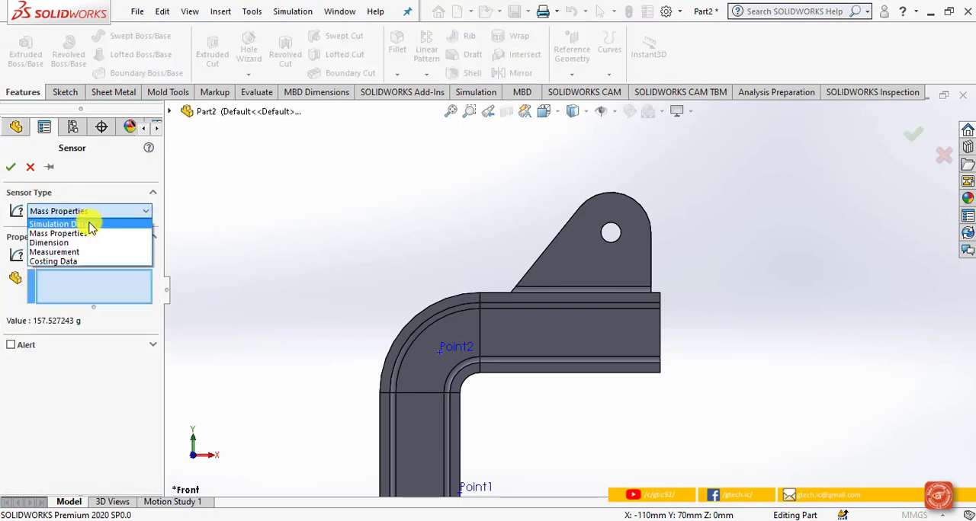
{"action": "left_click", "coordinate": [89, 225]}
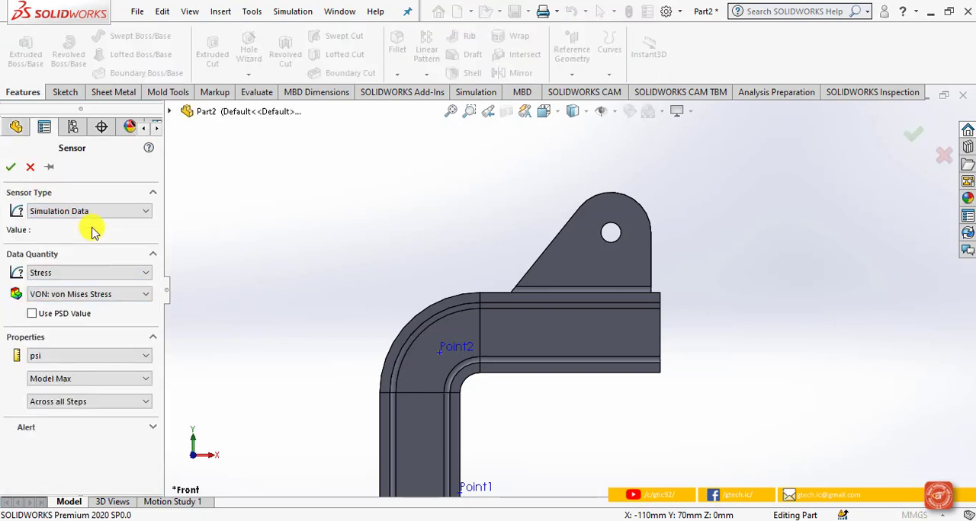
{"action": "left_click", "coordinate": [96, 296]}
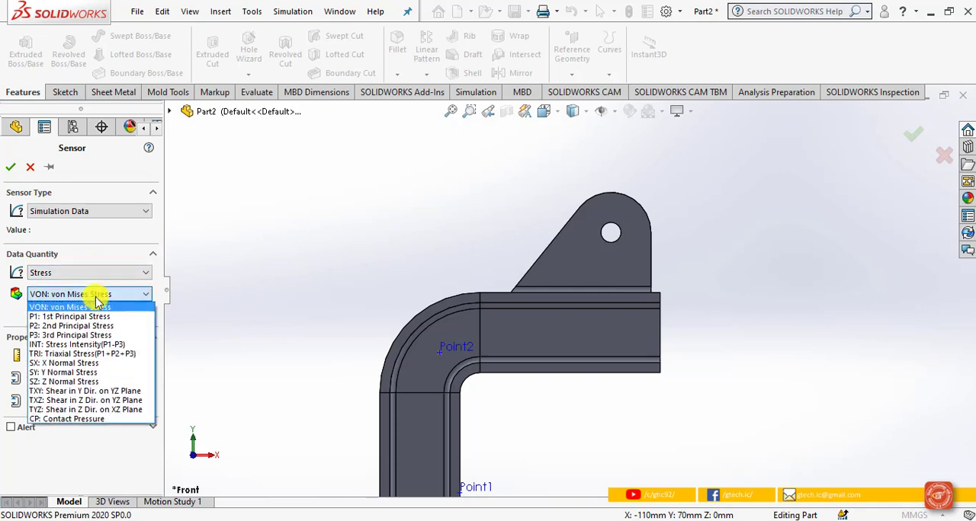
{"action": "left_click", "coordinate": [76, 372]}
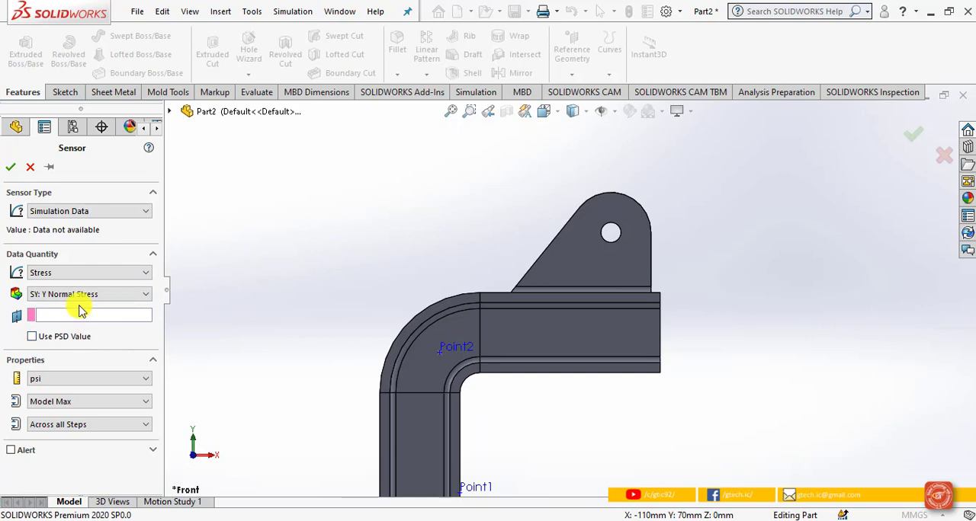
Step: Set the sensor to N/mm^2 (MPa) and Average of Selected Entities at Point2, and accept it
{"action": "left_click", "coordinate": [79, 379]}
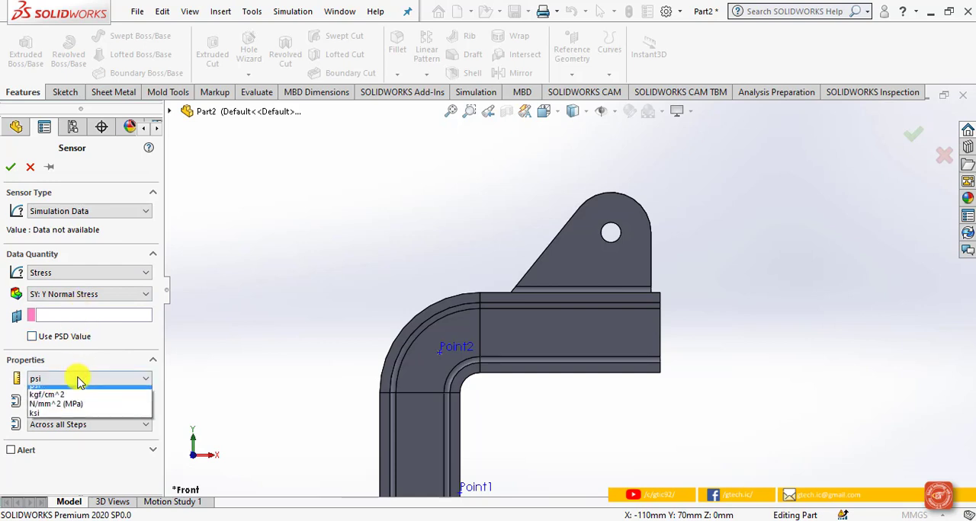
{"action": "left_click", "coordinate": [79, 420]}
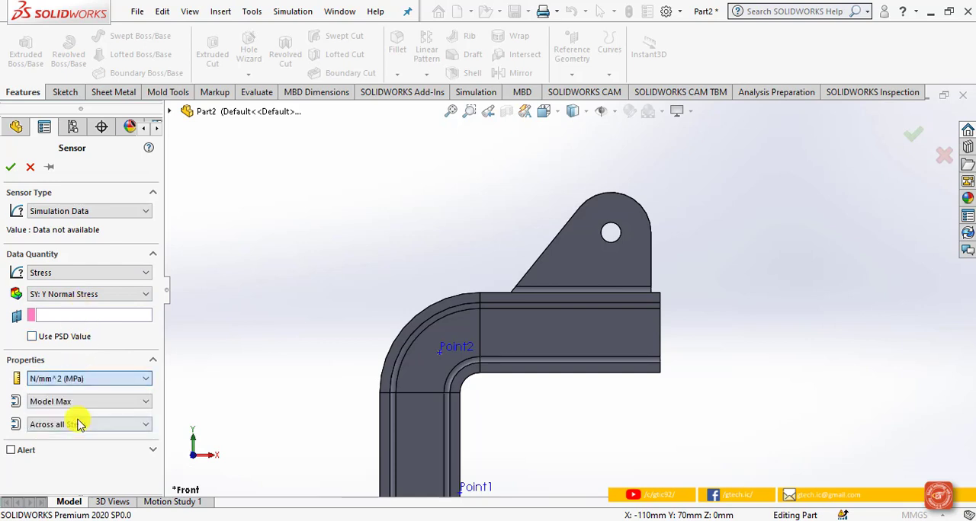
{"action": "left_click", "coordinate": [85, 402]}
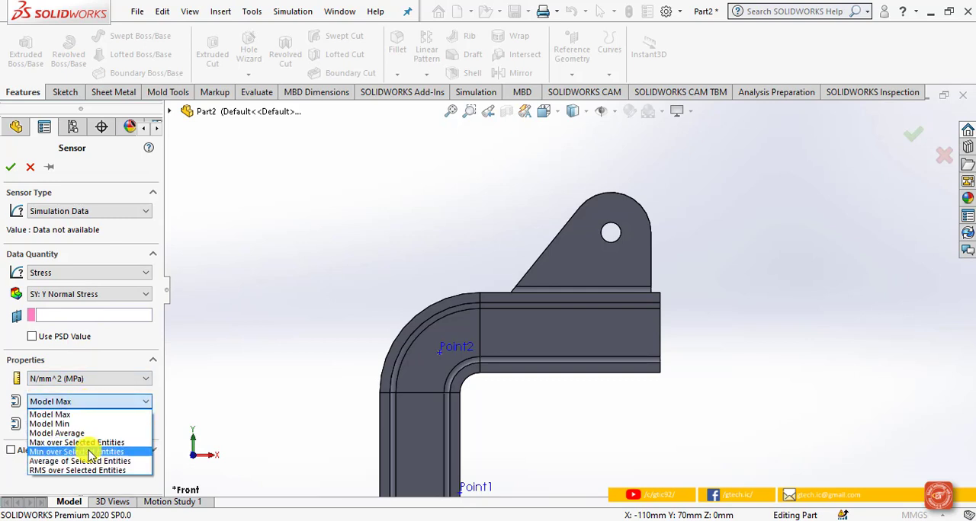
{"action": "left_click", "coordinate": [125, 461]}
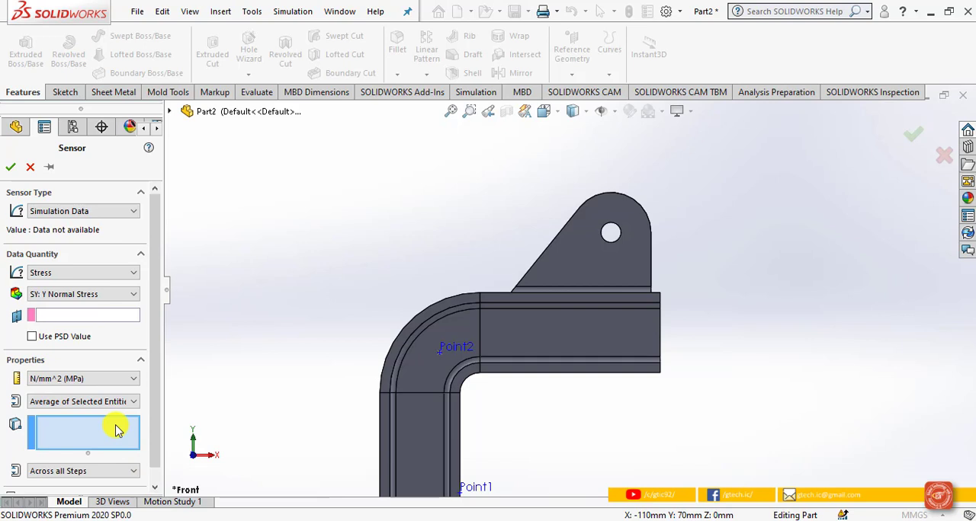
{"action": "left_click", "coordinate": [170, 111]}
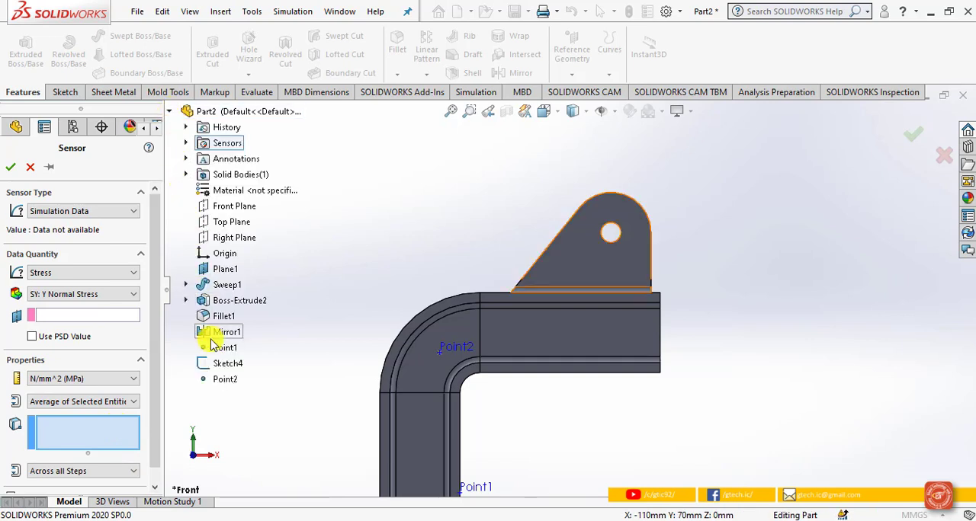
{"action": "left_click", "coordinate": [226, 381]}
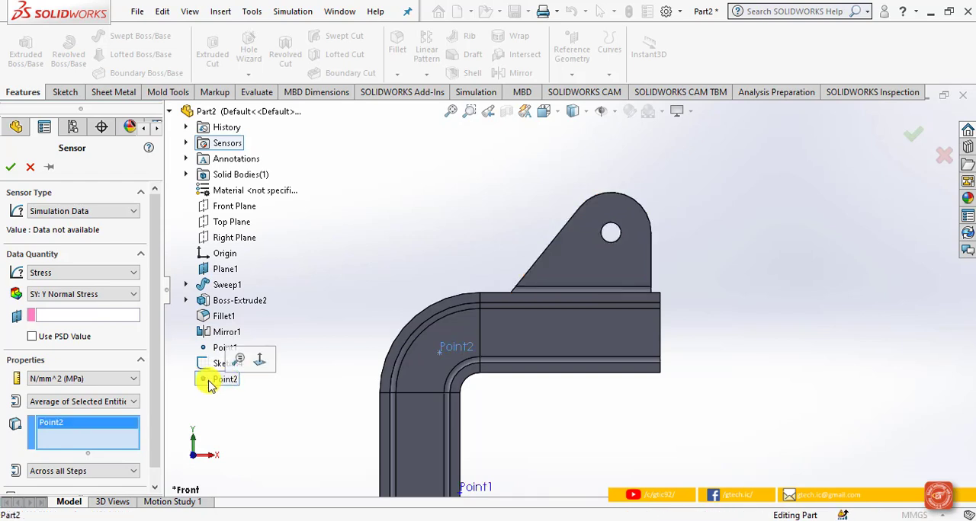
{"action": "left_click", "coordinate": [12, 167]}
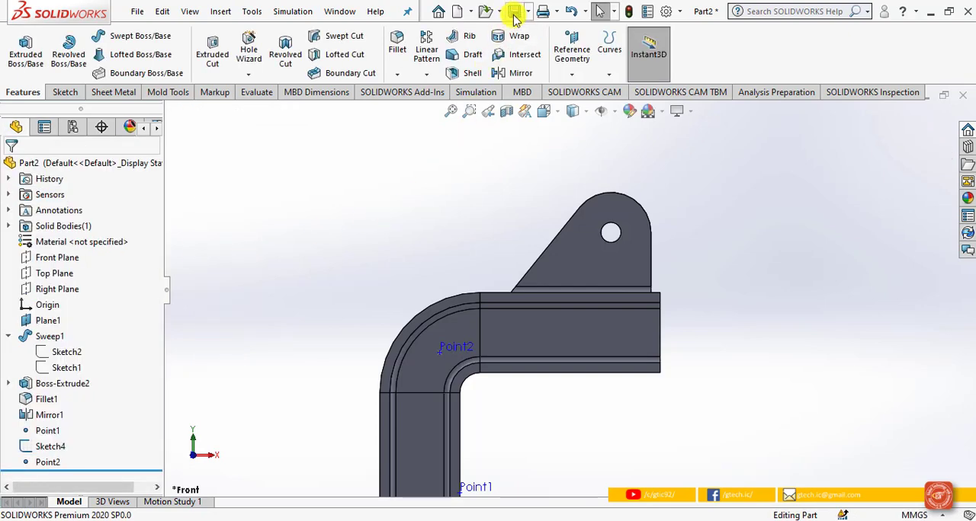
Step: Save the part on the Desktop as C Bar
{"action": "left_click", "coordinate": [514, 16]}
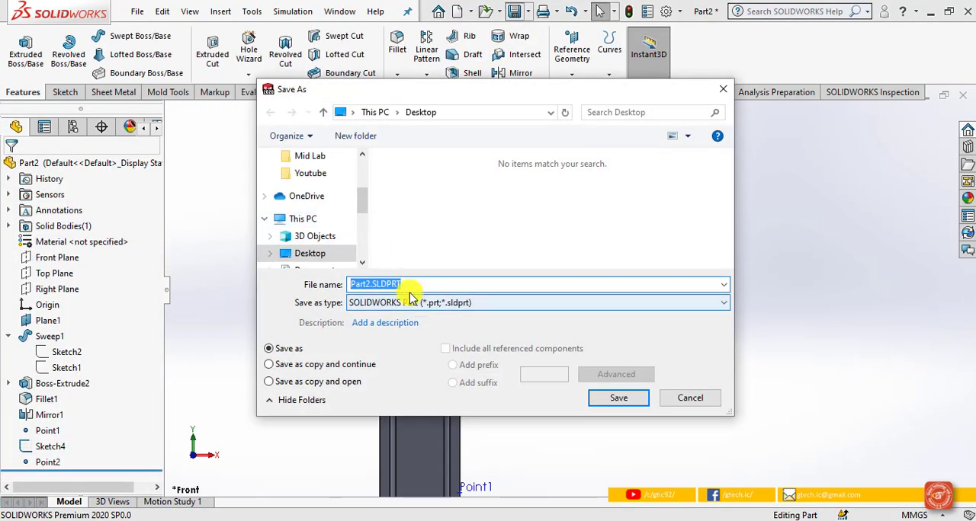
{"action": "type", "text": "C "}
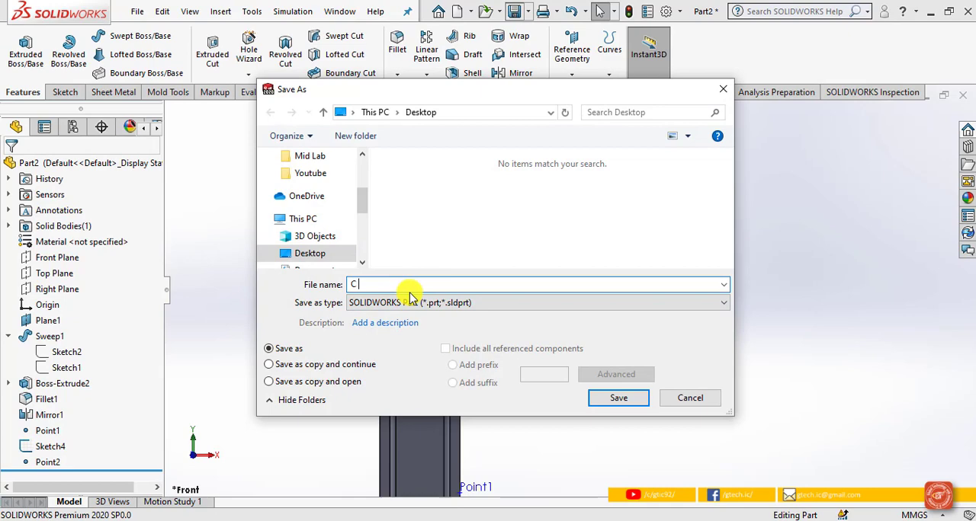
{"action": "type", "text": "Bar"}
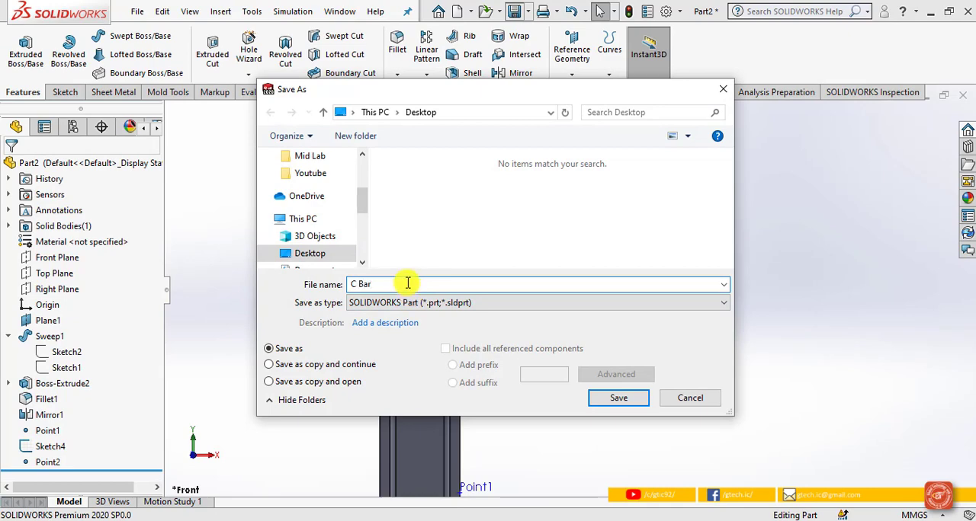
{"action": "left_click", "coordinate": [617, 397]}
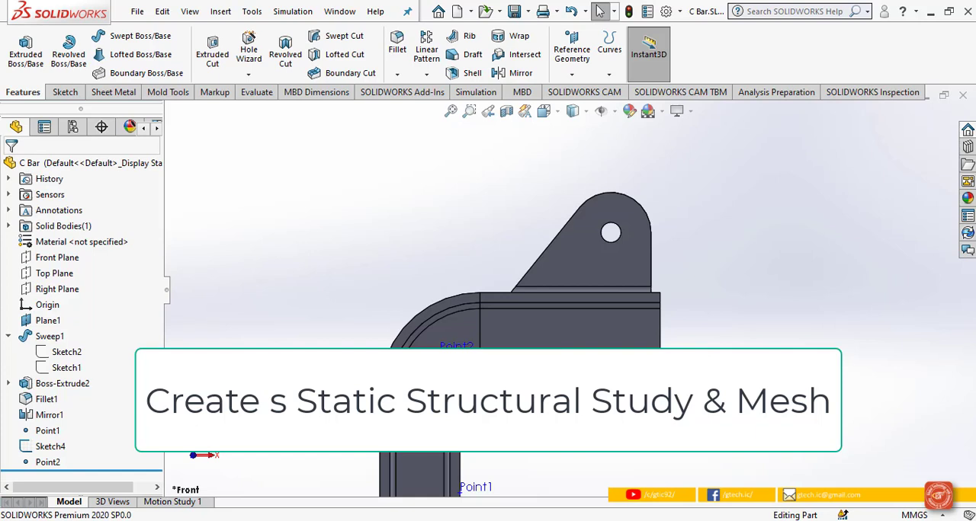
Step: Create a new static simulation study named Static Force 2000 N
{"action": "left_click", "coordinate": [484, 93]}
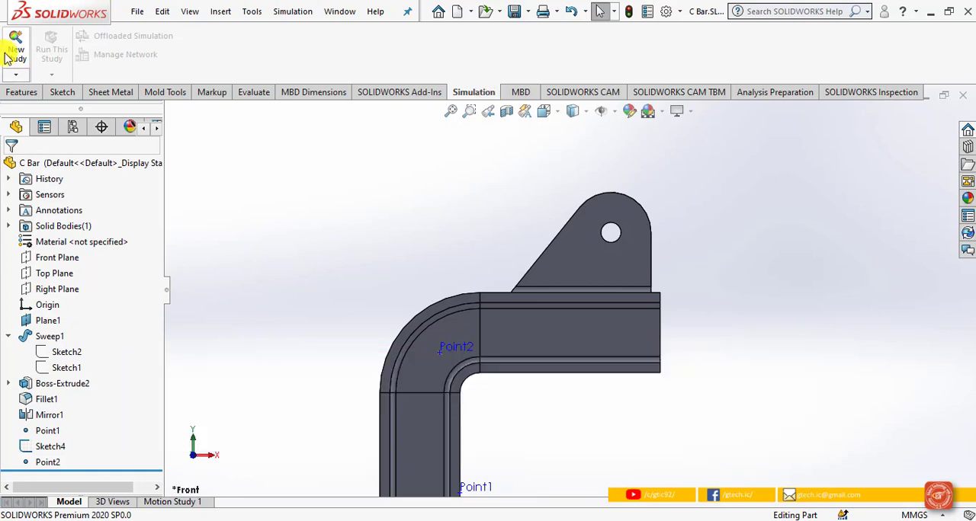
{"action": "left_click", "coordinate": [15, 74]}
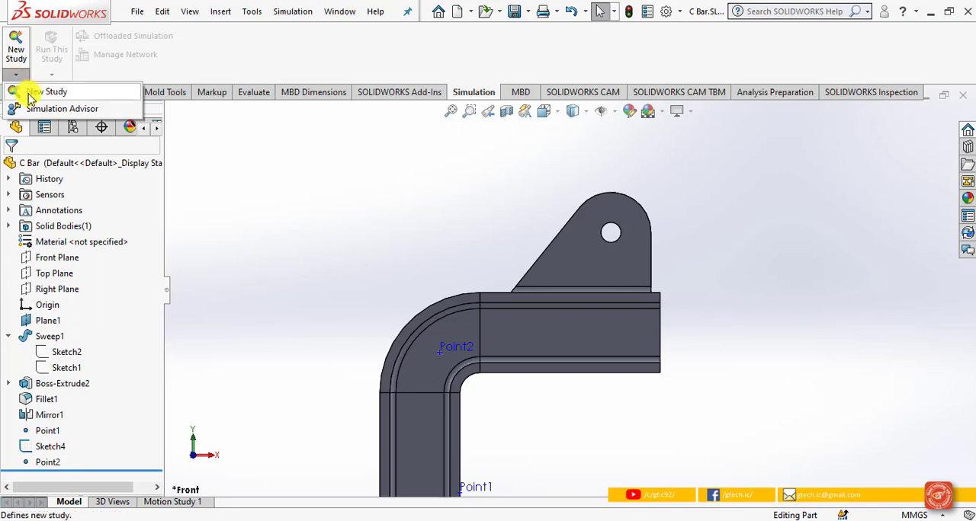
{"action": "left_click", "coordinate": [31, 95]}
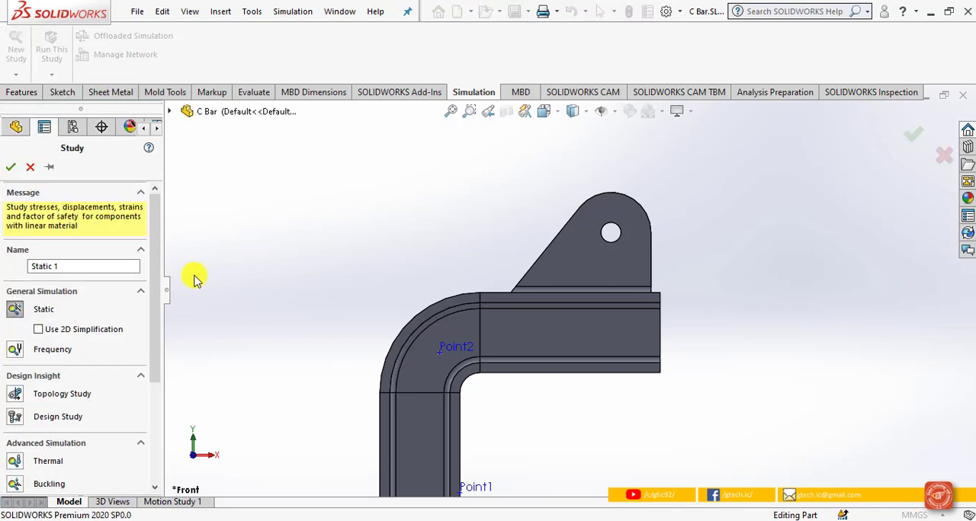
{"action": "left_click_drag", "start_coordinate": [90, 266], "coordinate": [31, 269]}
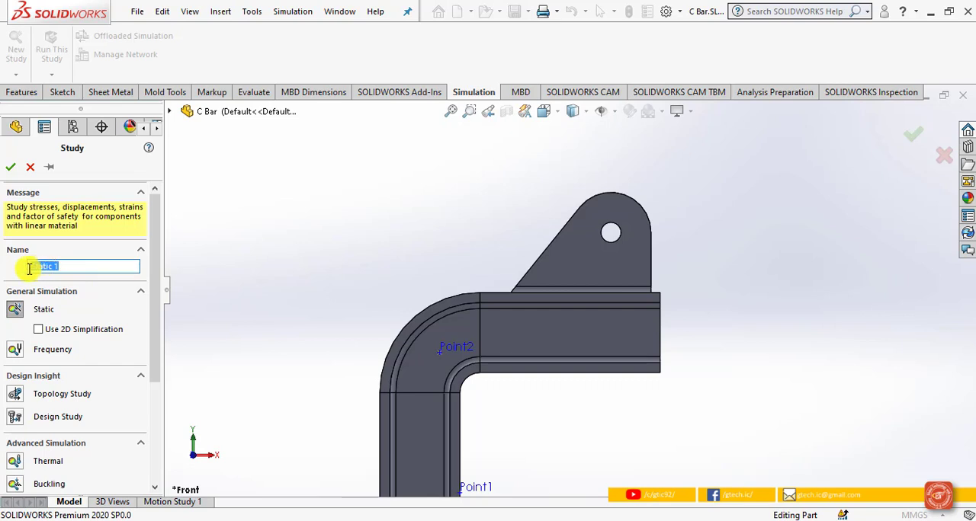
{"action": "type", "text": "Static Force "}
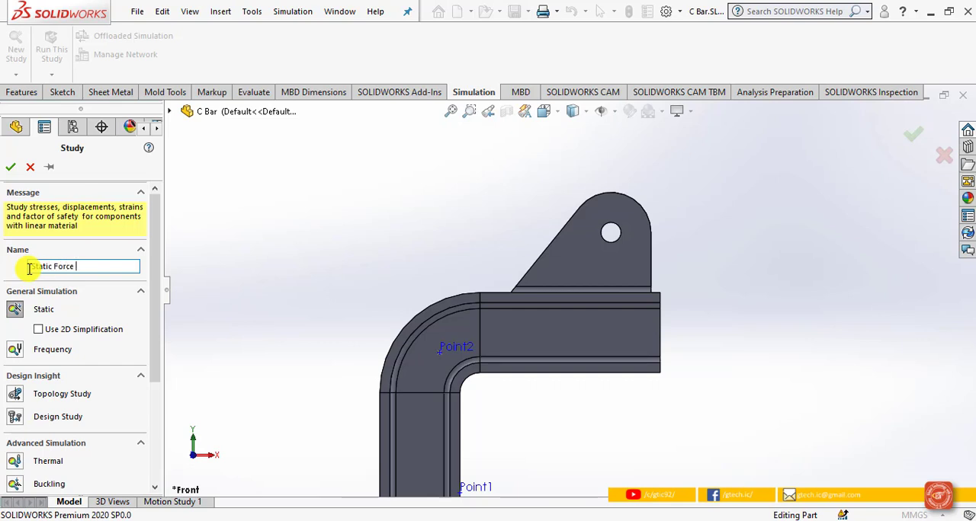
{"action": "type", "text": "2000 N"}
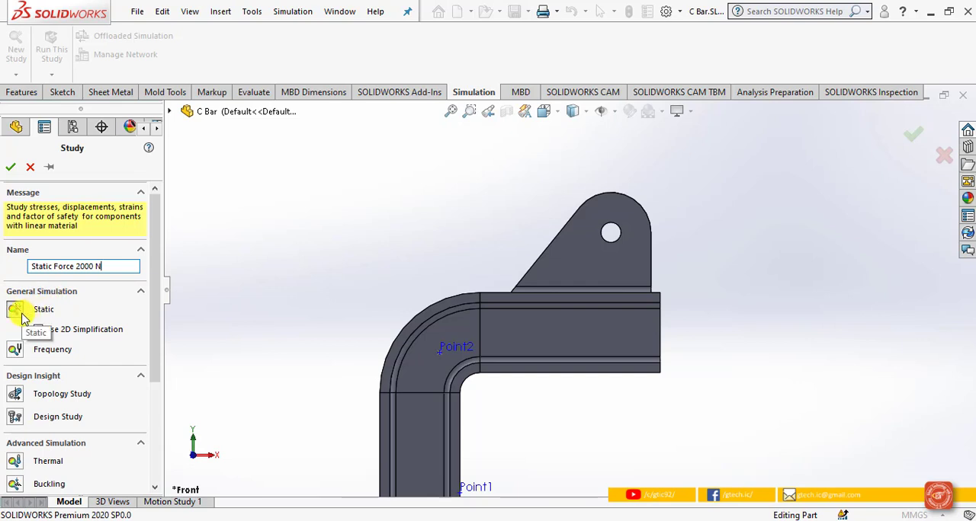
{"action": "left_click", "coordinate": [10, 169]}
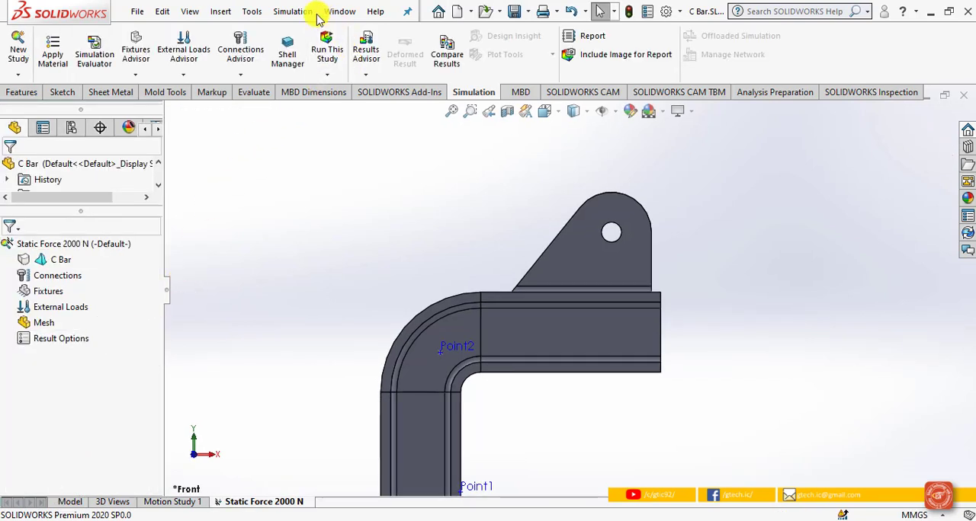
Step: Set the default pressure/stress unit for simulations to N/mm^2 (MPa) in the Simulation options
{"action": "left_click", "coordinate": [294, 12]}
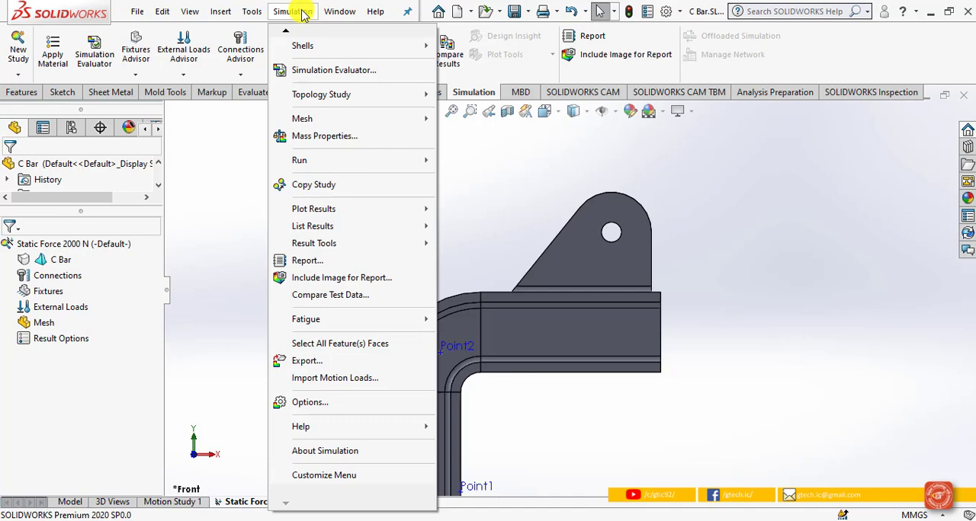
{"action": "left_click", "coordinate": [339, 403]}
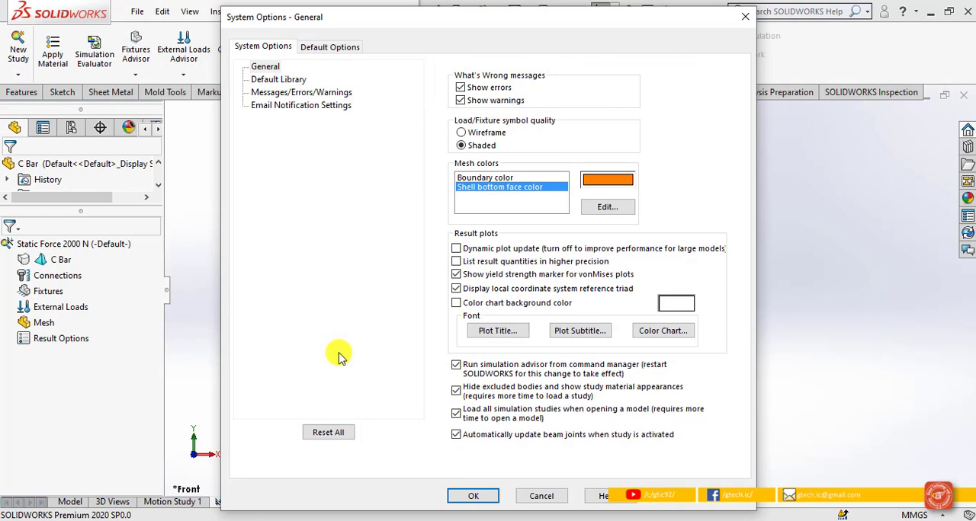
{"action": "left_click", "coordinate": [324, 47]}
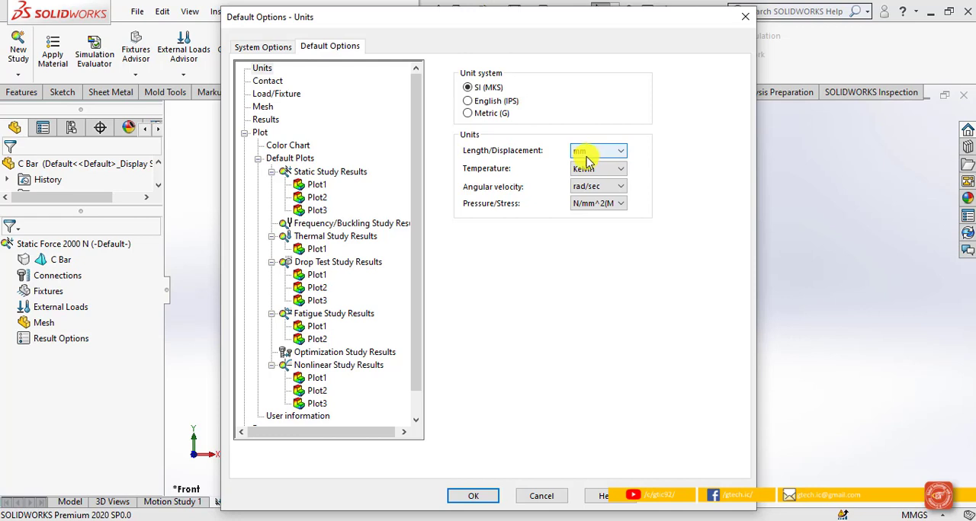
{"action": "left_click", "coordinate": [603, 205]}
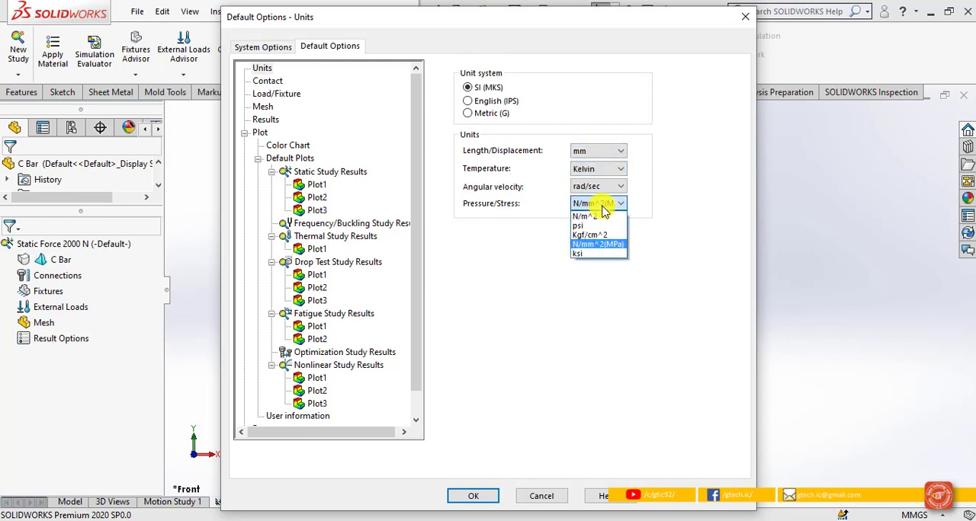
{"action": "left_click", "coordinate": [615, 246]}
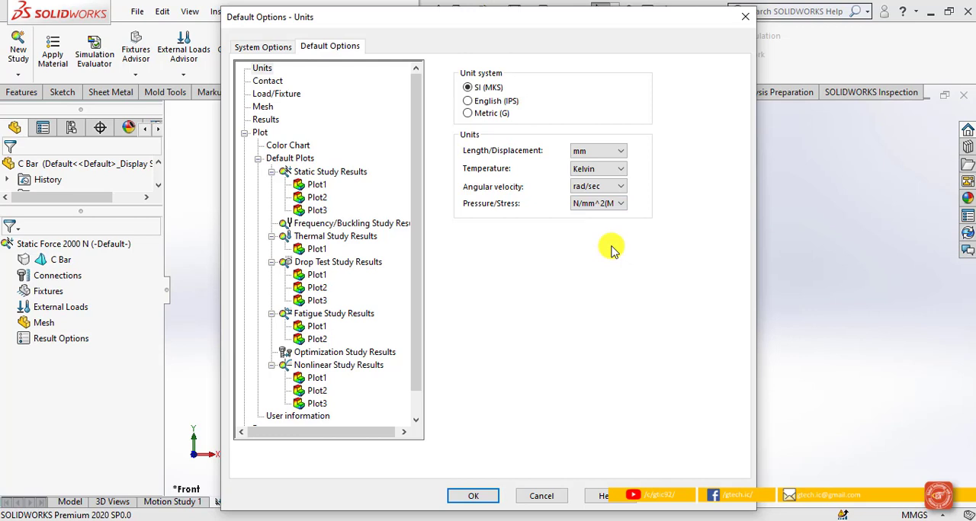
{"action": "left_click", "coordinate": [474, 496]}
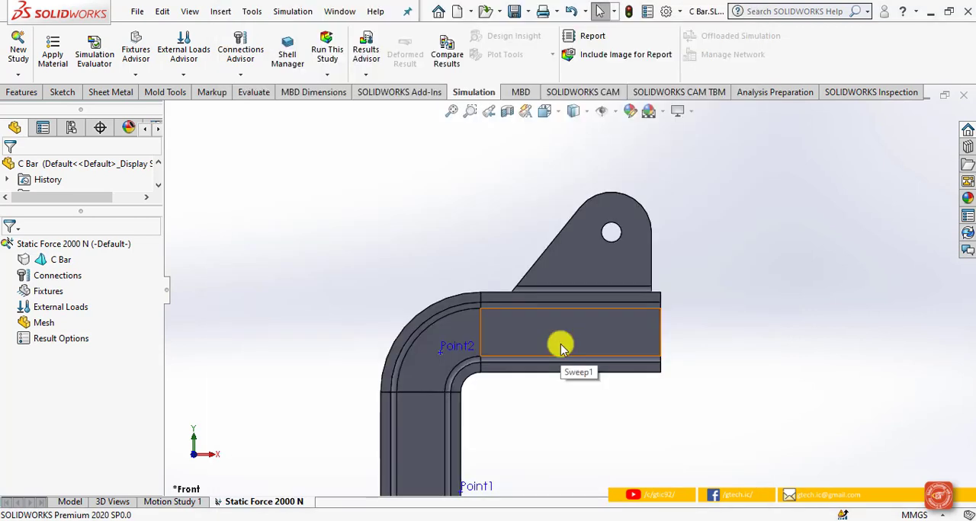
Step: Apply the Alloy Steel material to the C Bar body in the static study
{"action": "right_click", "coordinate": [60, 262]}
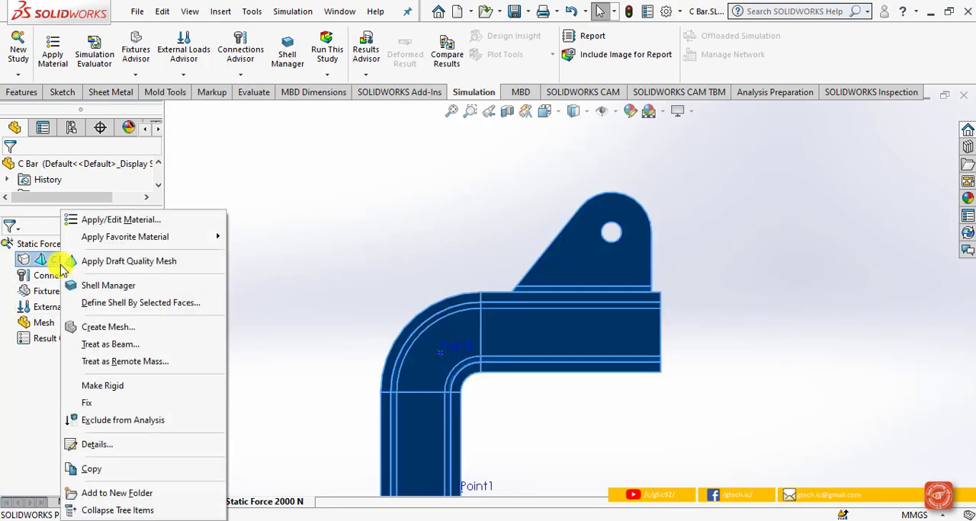
{"action": "left_click", "coordinate": [122, 221]}
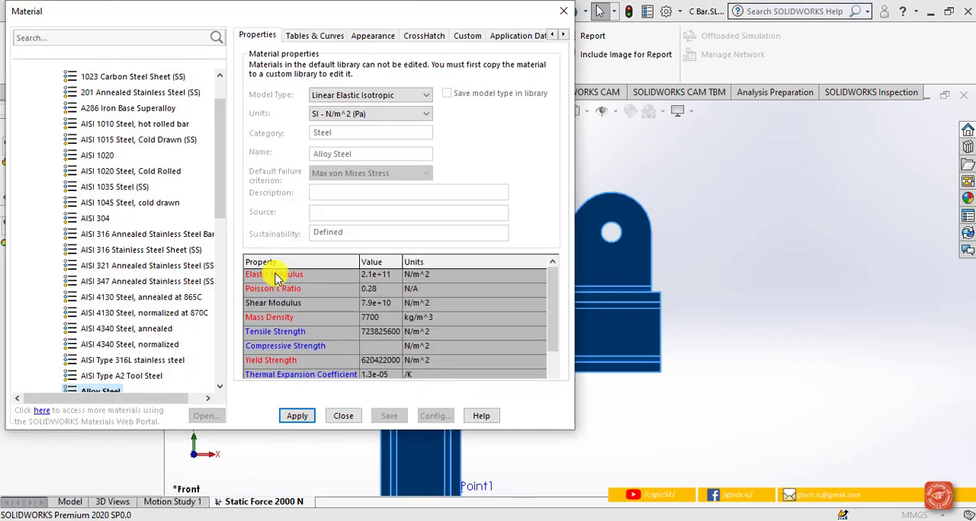
{"action": "left_click_drag", "start_coordinate": [277, 11], "coordinate": [309, 29]}
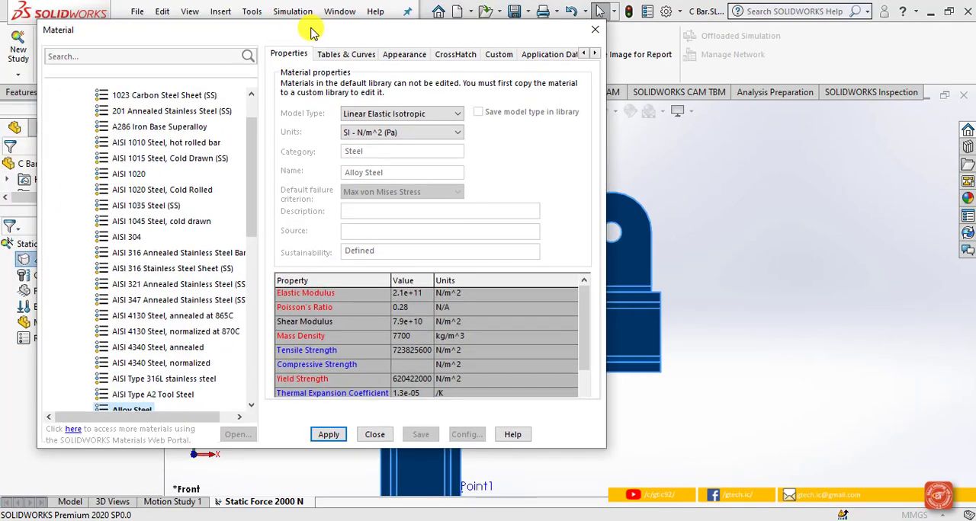
{"action": "scroll", "coordinate": [157, 322], "scroll_direction": "down", "scroll_amount": 2}
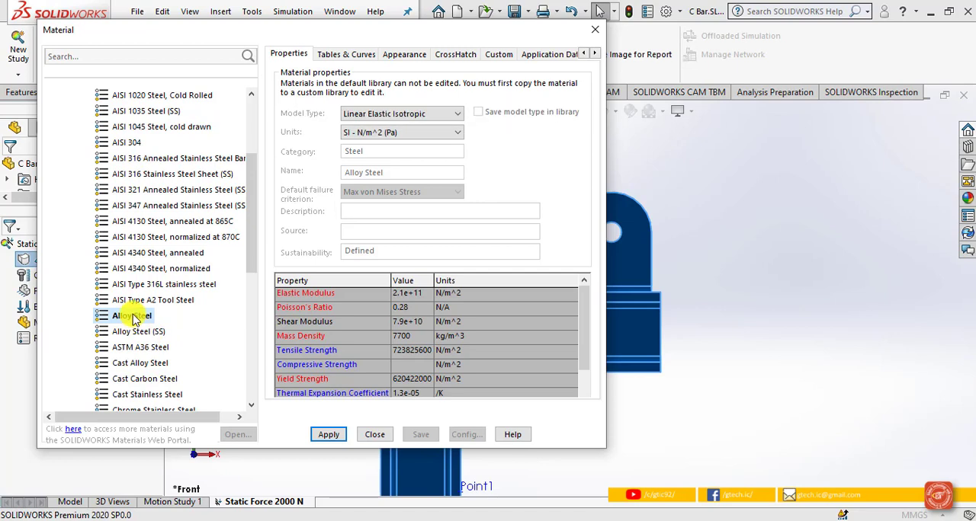
{"action": "left_click", "coordinate": [329, 435]}
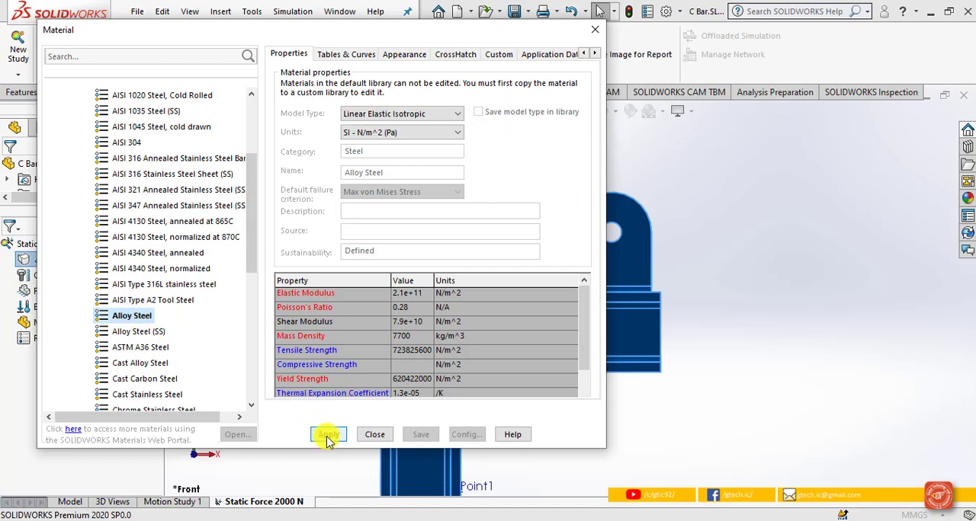
Step: Close the material library, mesh the C Bar at the default mesh density, and display it in an angled 3D view
{"action": "left_click", "coordinate": [375, 434]}
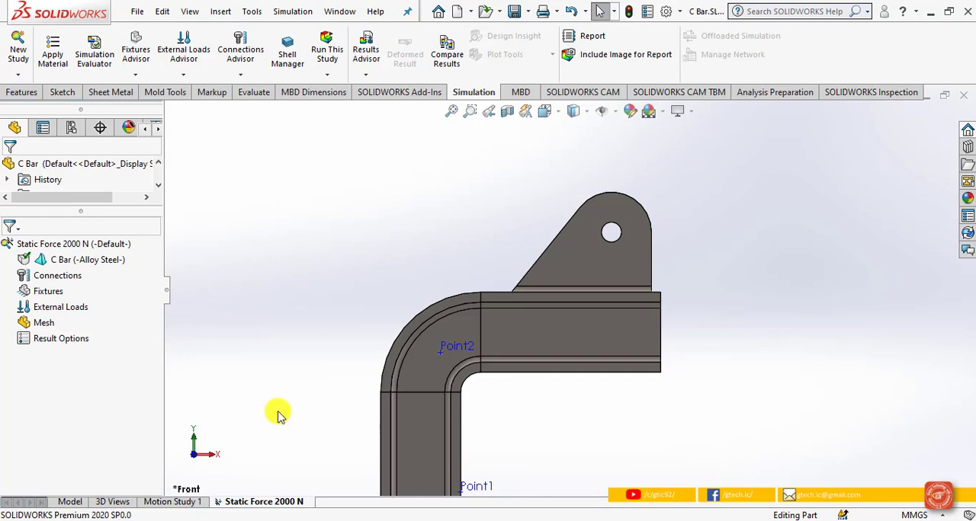
{"action": "right_click", "coordinate": [42, 326]}
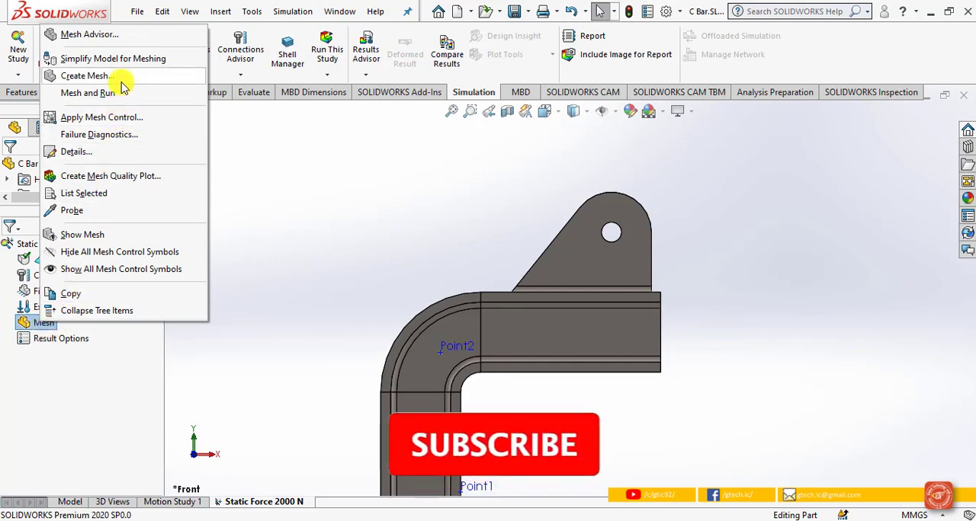
{"action": "left_click", "coordinate": [86, 77]}
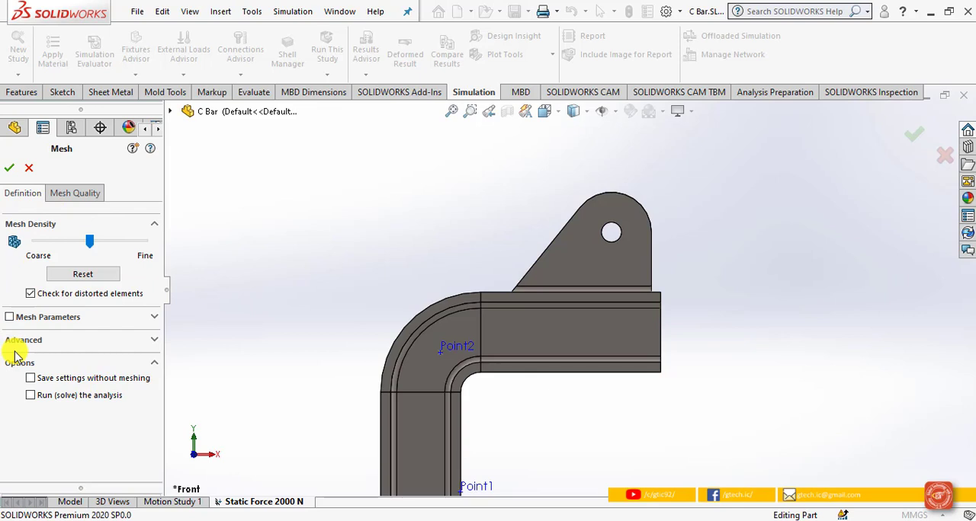
{"action": "left_click", "coordinate": [11, 169]}
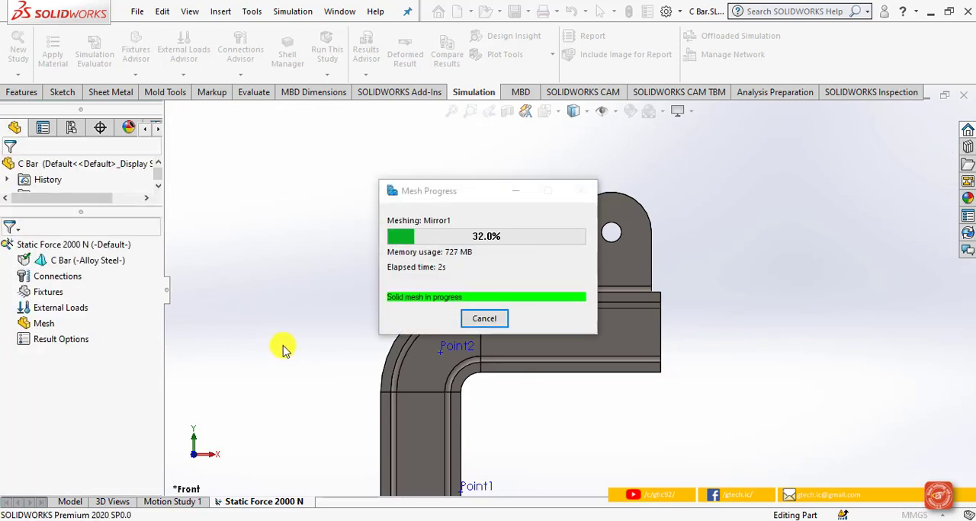
{"action": "left_click", "coordinate": [573, 111]}
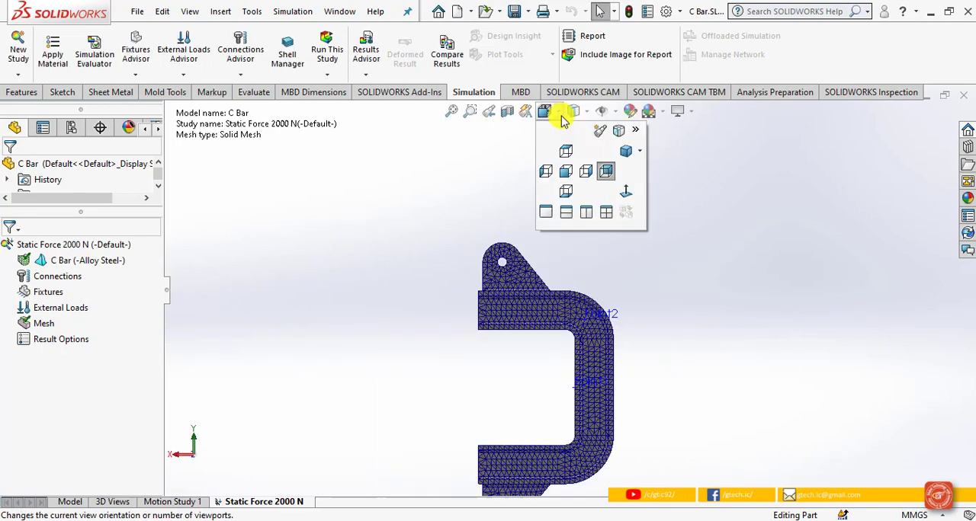
{"action": "left_click", "coordinate": [617, 150]}
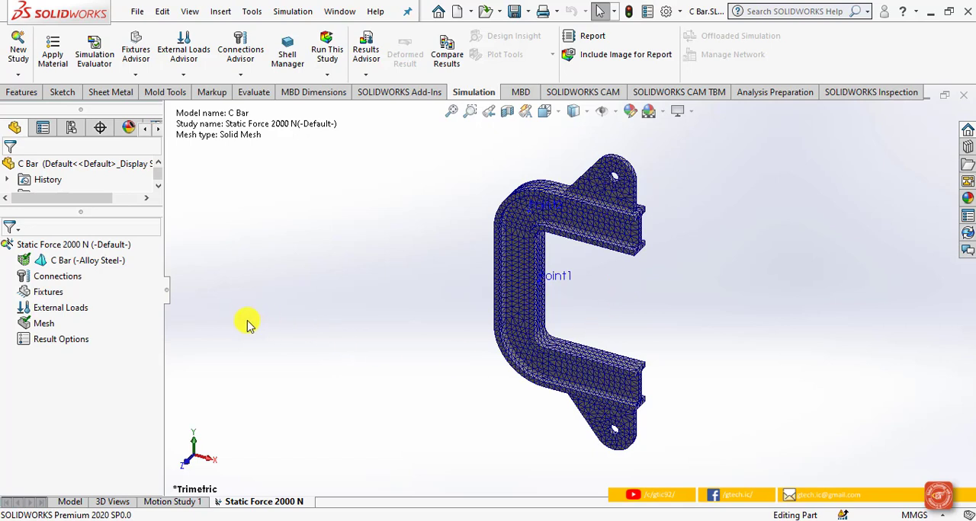
Step: Remesh the C Bar with the mesh density set to the finest level
{"action": "left_click", "coordinate": [49, 327]}
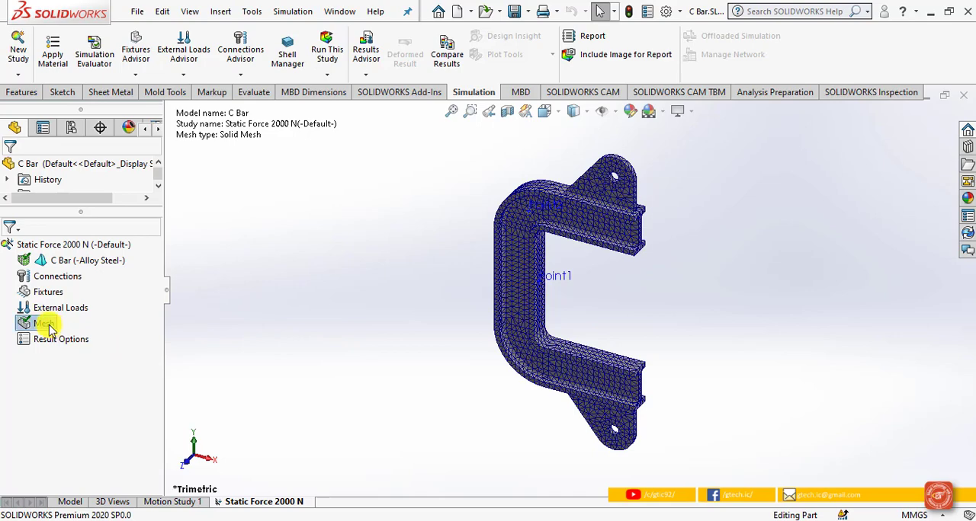
{"action": "right_click", "coordinate": [50, 327]}
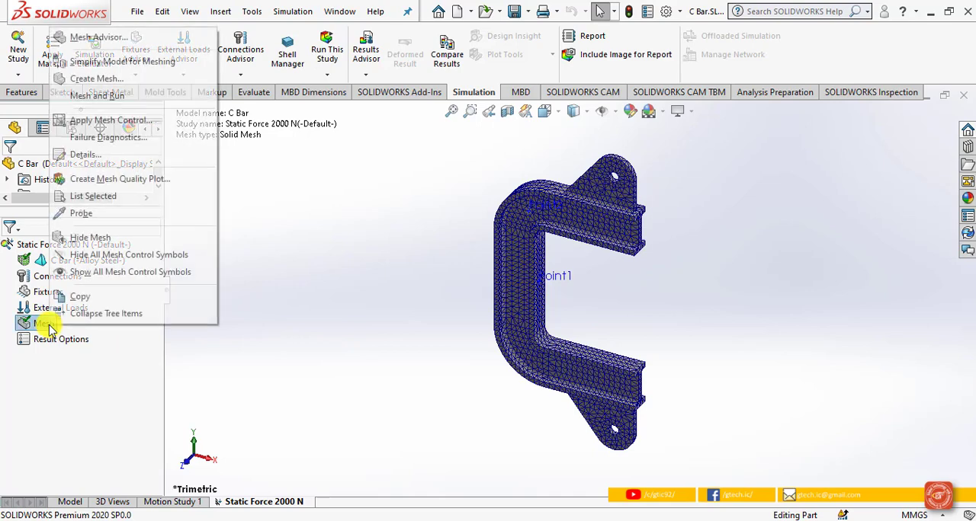
{"action": "left_click", "coordinate": [110, 82]}
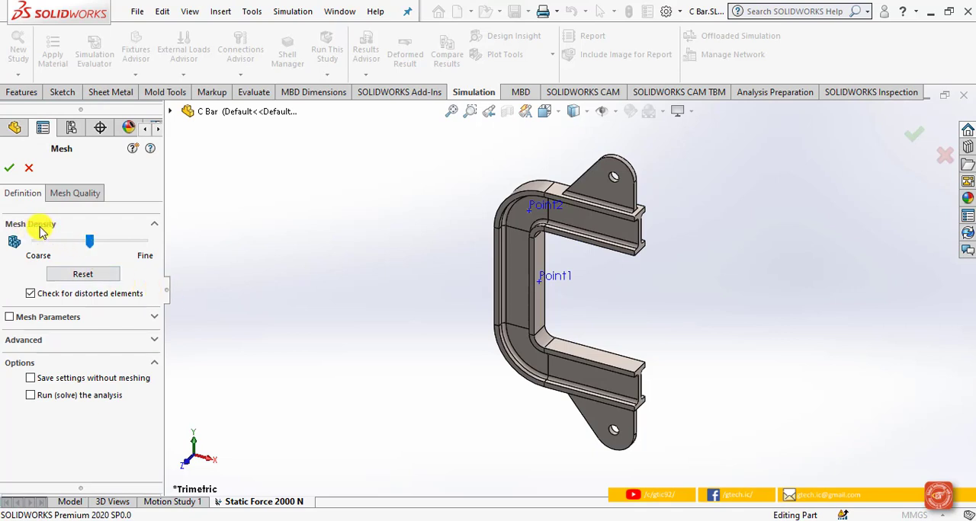
{"action": "left_click_drag", "start_coordinate": [90, 244], "coordinate": [145, 246]}
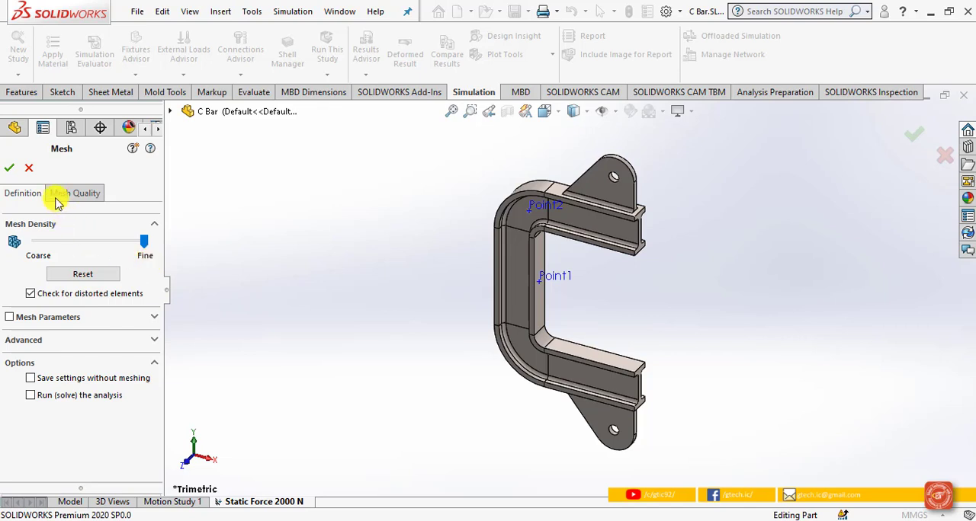
{"action": "left_click", "coordinate": [9, 167]}
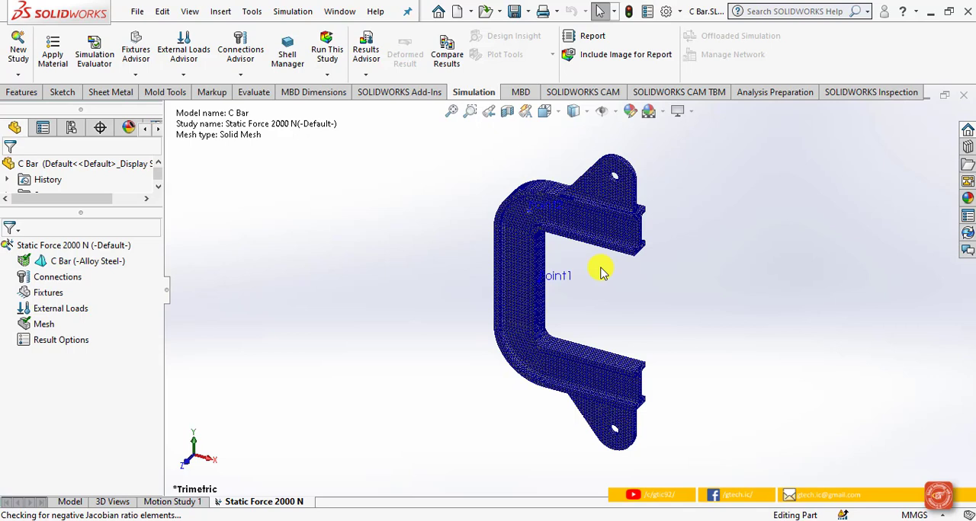
Step: Examine the mesh details, including element size, node and element counts, aspect ratios and distorted elements
{"action": "right_click", "coordinate": [54, 331]}
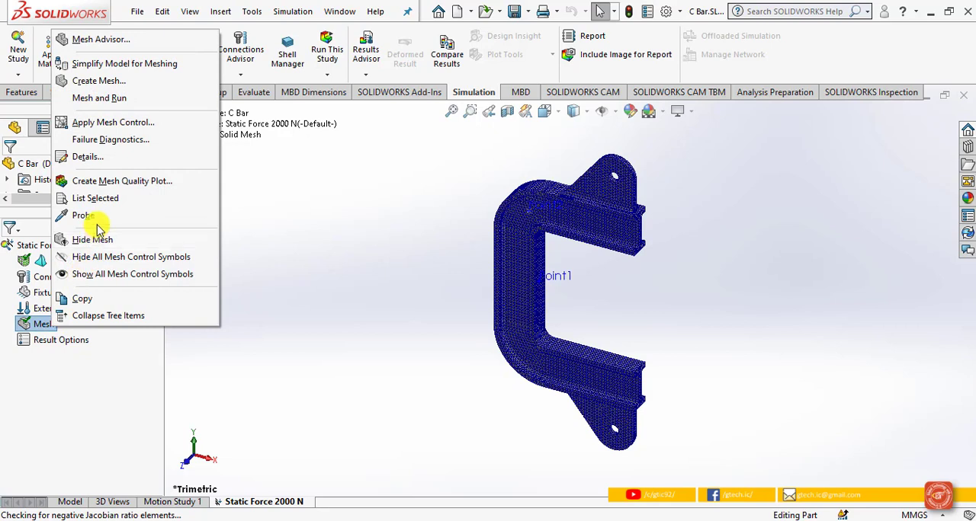
{"action": "left_click", "coordinate": [118, 158]}
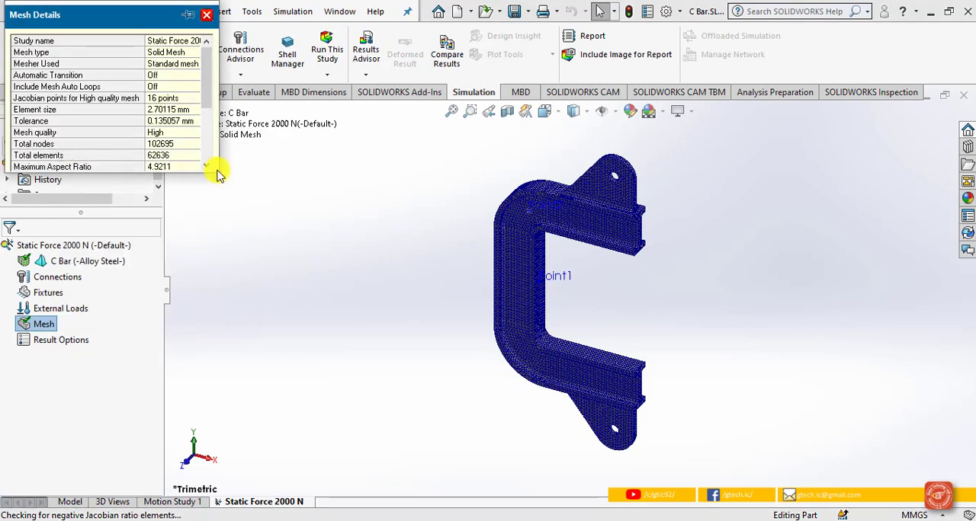
{"action": "left_click_drag", "start_coordinate": [220, 175], "coordinate": [367, 329]}
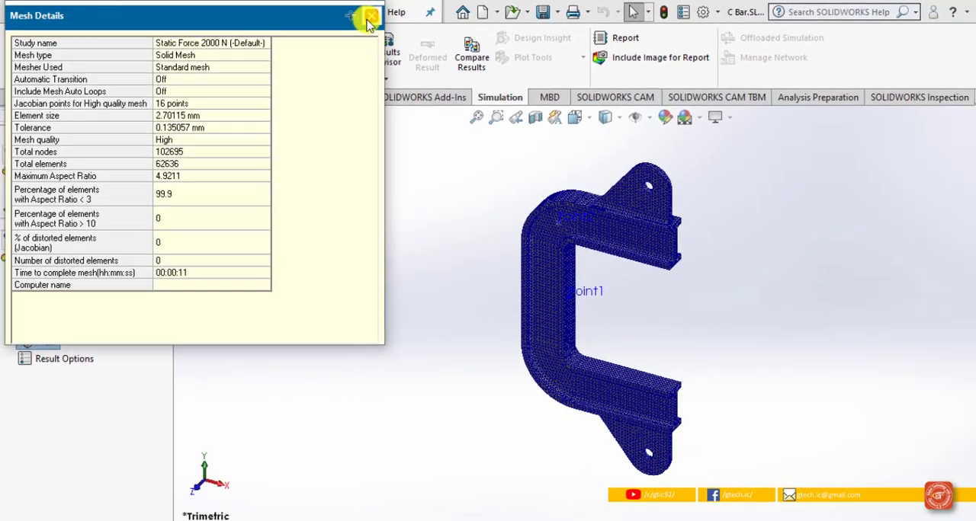
{"action": "left_click", "coordinate": [439, 18]}
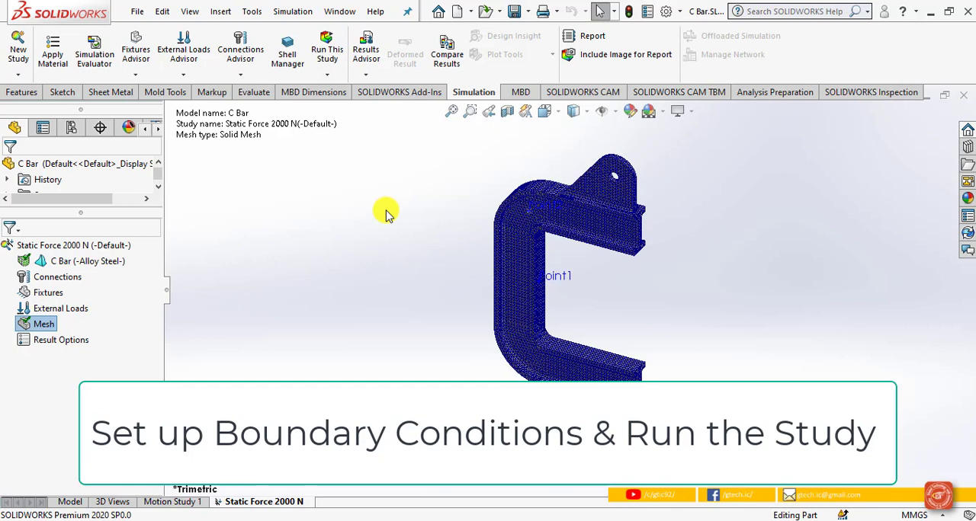
Step: Apply a Fixed Geometry fixture to the inner face of the upper bracket's hole
{"action": "right_click", "coordinate": [51, 294]}
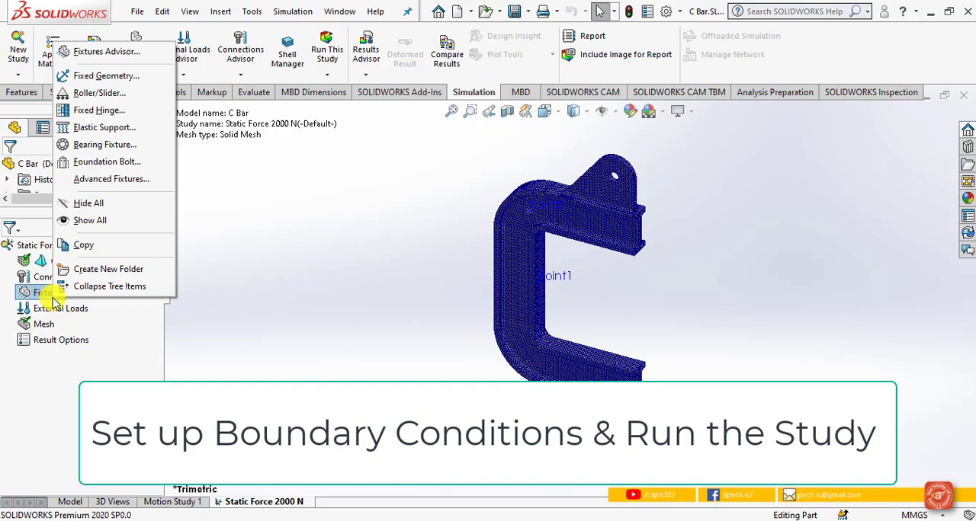
{"action": "left_click", "coordinate": [130, 76]}
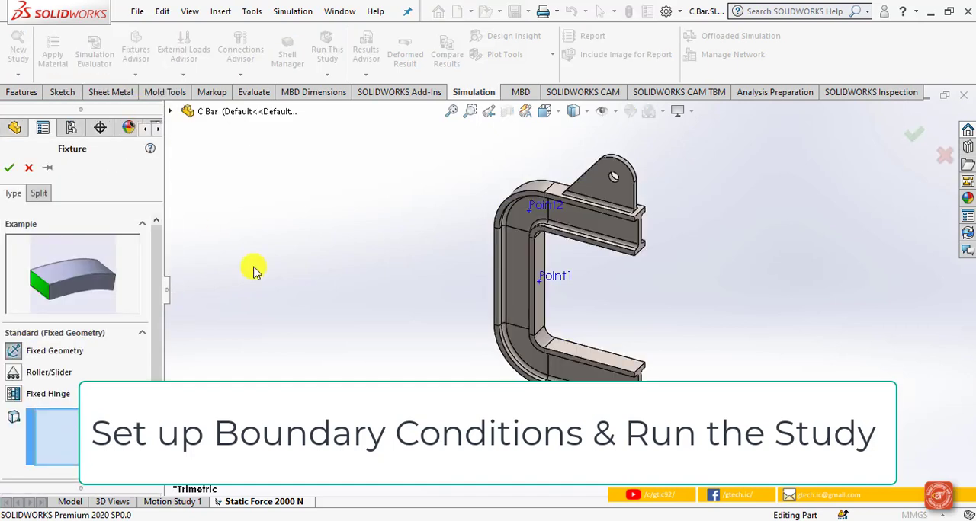
{"action": "left_click", "coordinate": [609, 187]}
{"action": "scroll", "coordinate": [603, 184], "scroll_direction": "down", "scroll_amount": 2}
{"action": "scroll", "coordinate": [606, 189], "scroll_direction": "down", "scroll_amount": 4}
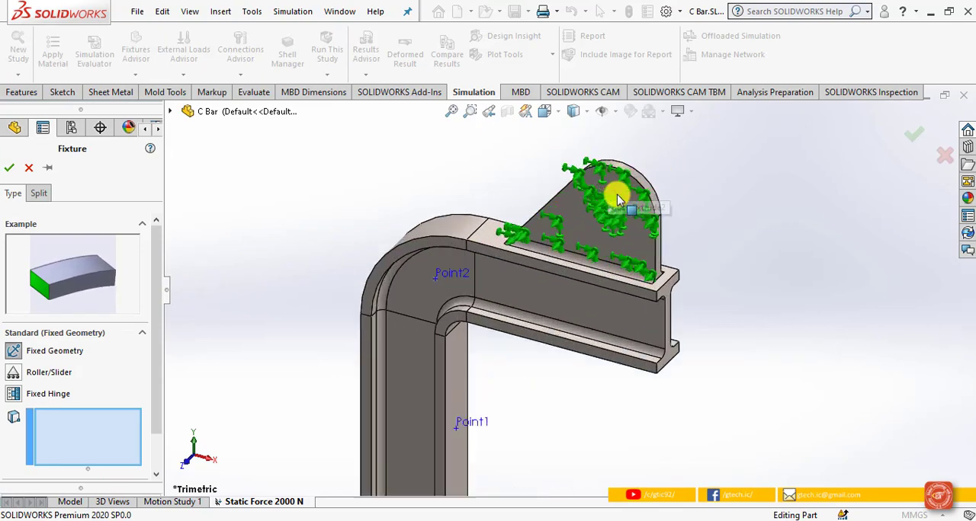
{"action": "left_click", "coordinate": [603, 243]}
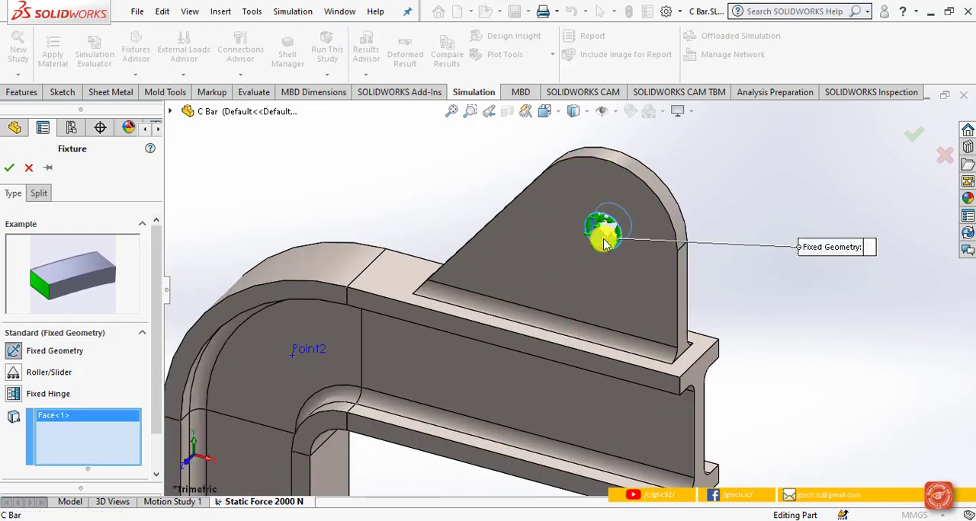
{"action": "scroll", "coordinate": [601, 236], "scroll_direction": "up", "scroll_amount": 4}
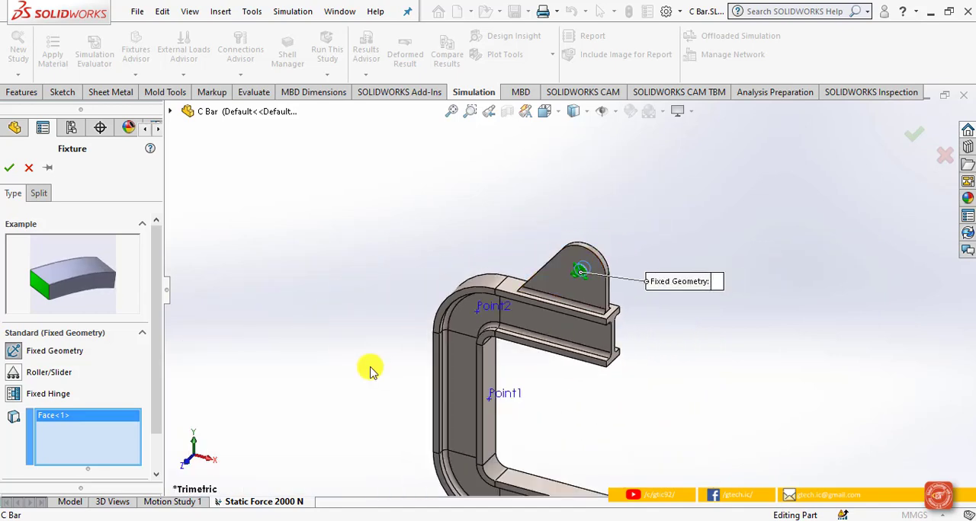
{"action": "left_click", "coordinate": [9, 167]}
Step: Start a force load on the inner face of the lower bracket's hole, with the Top Plane as its selected direction reference
{"action": "middle_click_drag", "start_coordinate": [331, 312], "coordinate": [439, 345]}
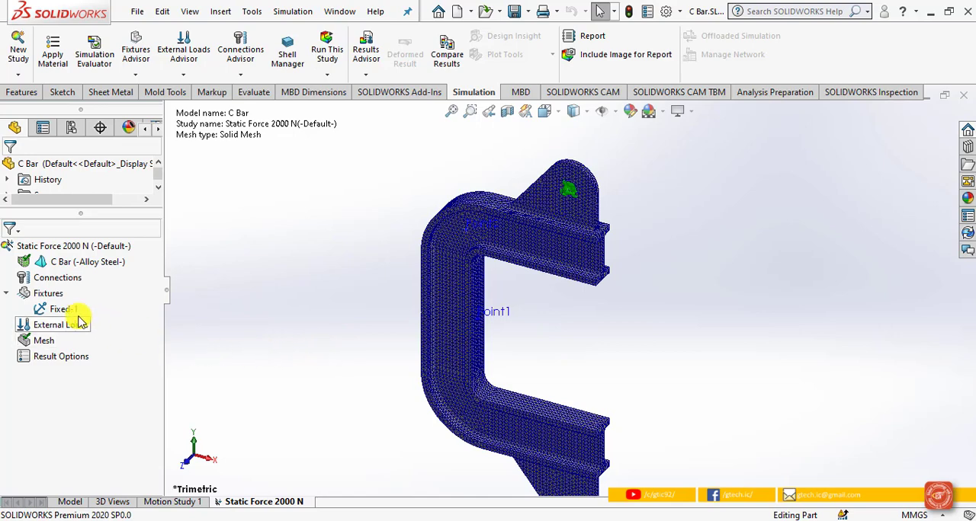
{"action": "left_click", "coordinate": [58, 331]}
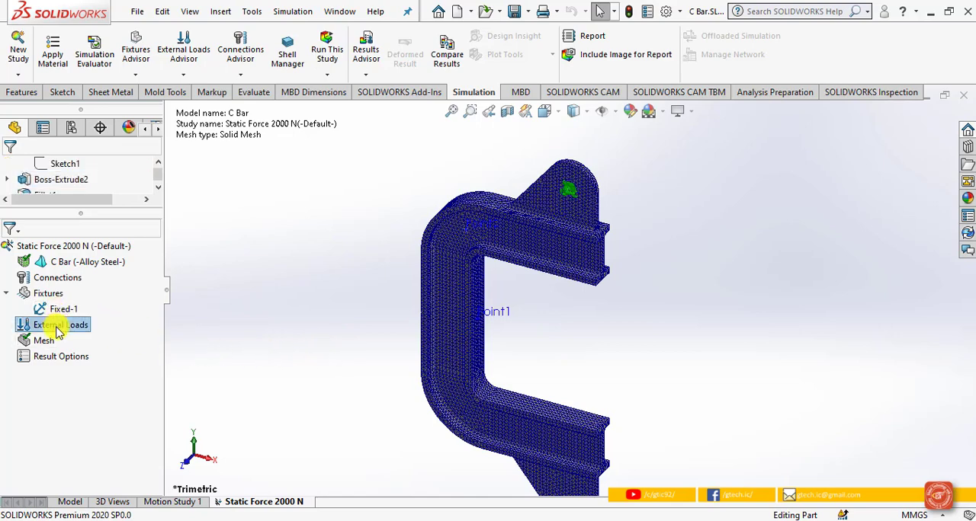
{"action": "right_click", "coordinate": [57, 331]}
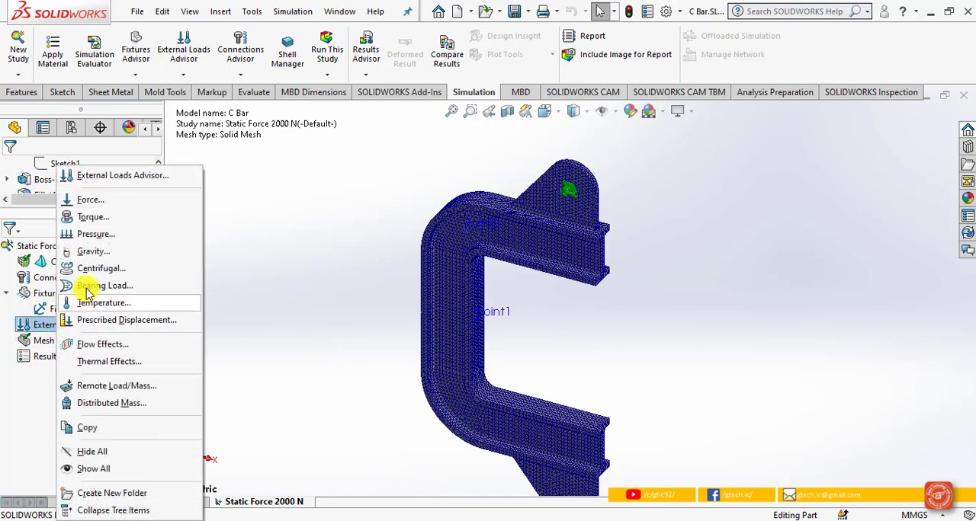
{"action": "left_click", "coordinate": [112, 204]}
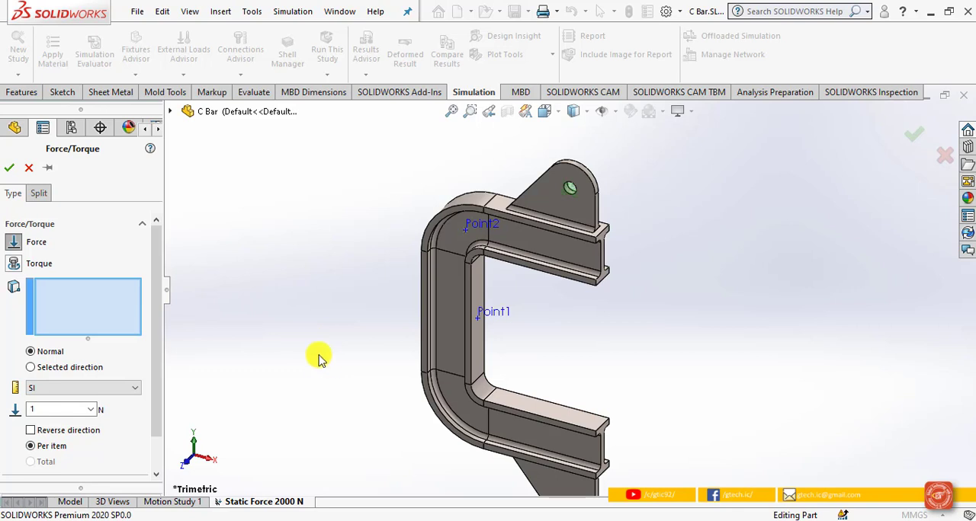
{"action": "scroll", "coordinate": [338, 372], "scroll_direction": "up", "scroll_amount": 3}
{"action": "scroll", "coordinate": [564, 408], "scroll_direction": "down", "scroll_amount": 2}
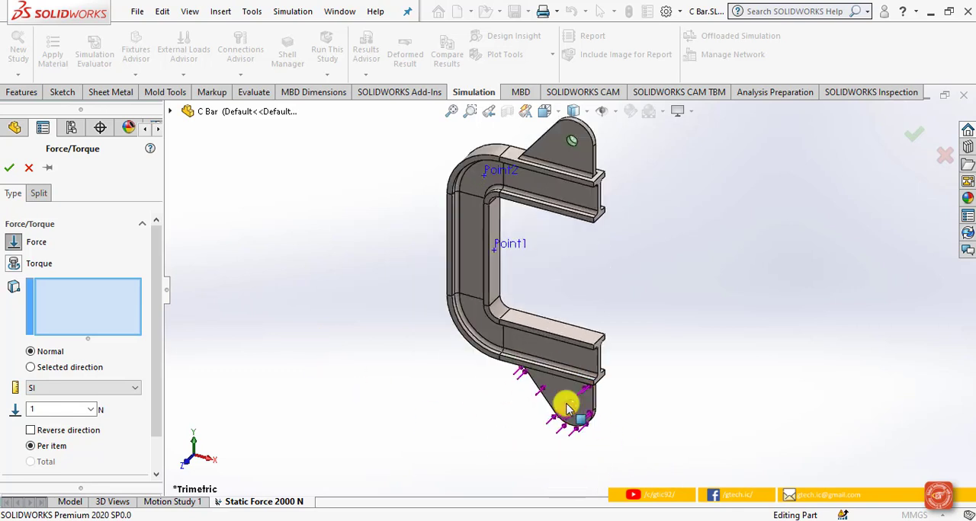
{"action": "scroll", "coordinate": [573, 399], "scroll_direction": "down", "scroll_amount": 4}
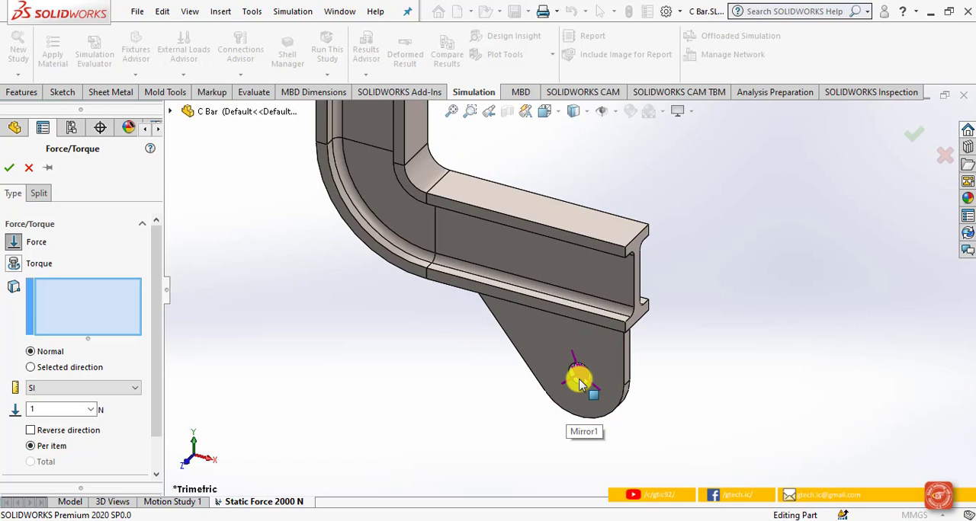
{"action": "left_click", "coordinate": [578, 383]}
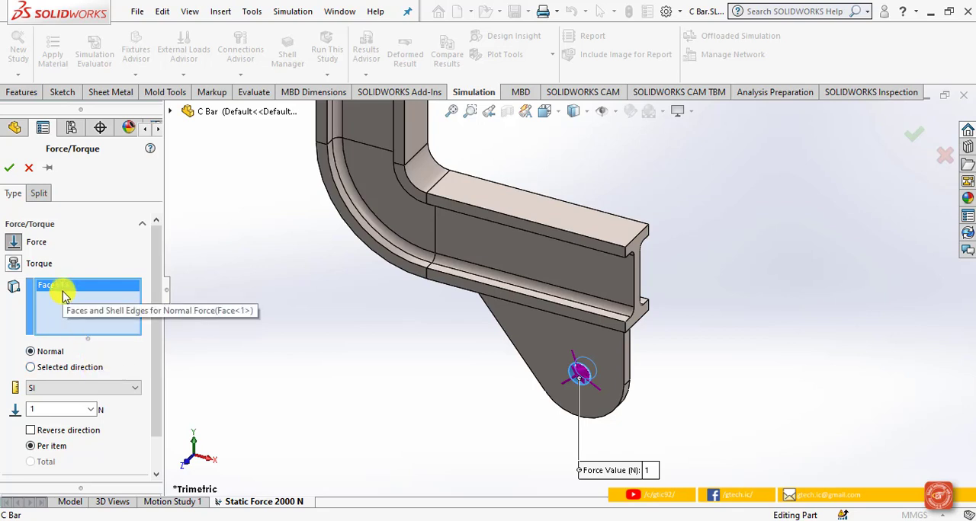
{"action": "left_click", "coordinate": [61, 371]}
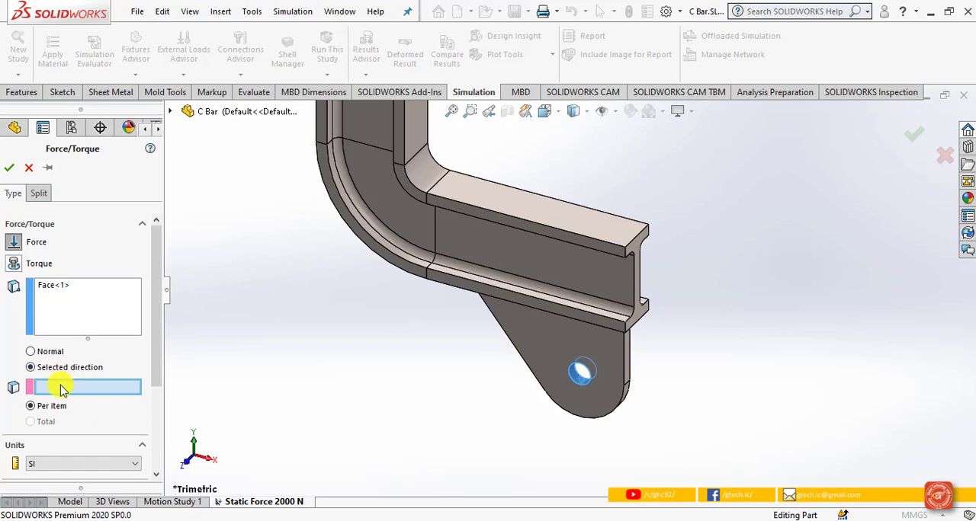
{"action": "left_click", "coordinate": [170, 111]}
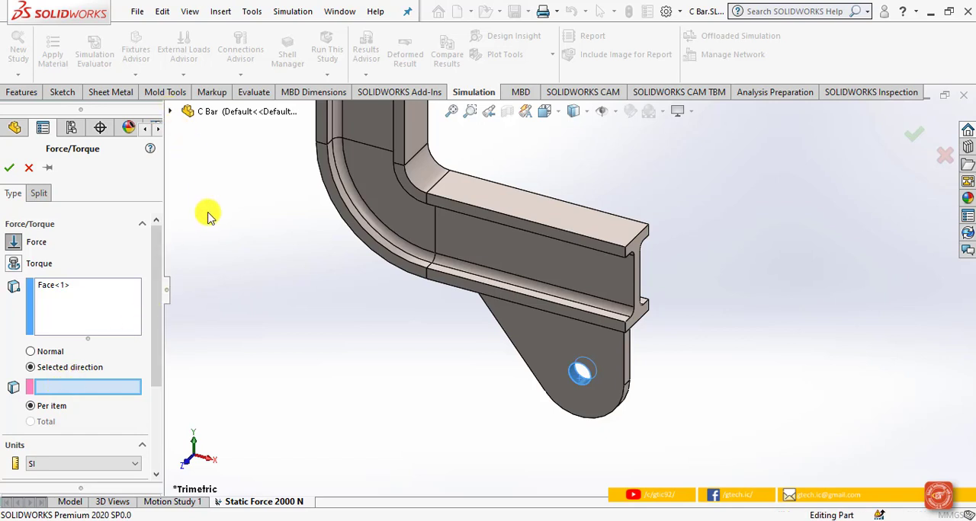
{"action": "left_click", "coordinate": [229, 222]}
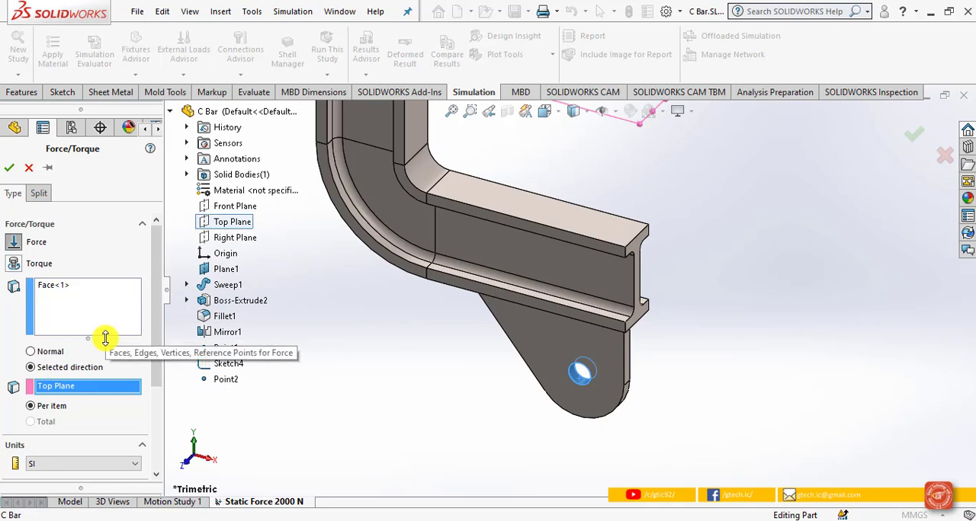
Step: Set the force to 2000 N normal to the Top Plane, reversed to pull downward, and confirm the load
{"action": "left_click_drag", "start_coordinate": [157, 374], "coordinate": [159, 446]}
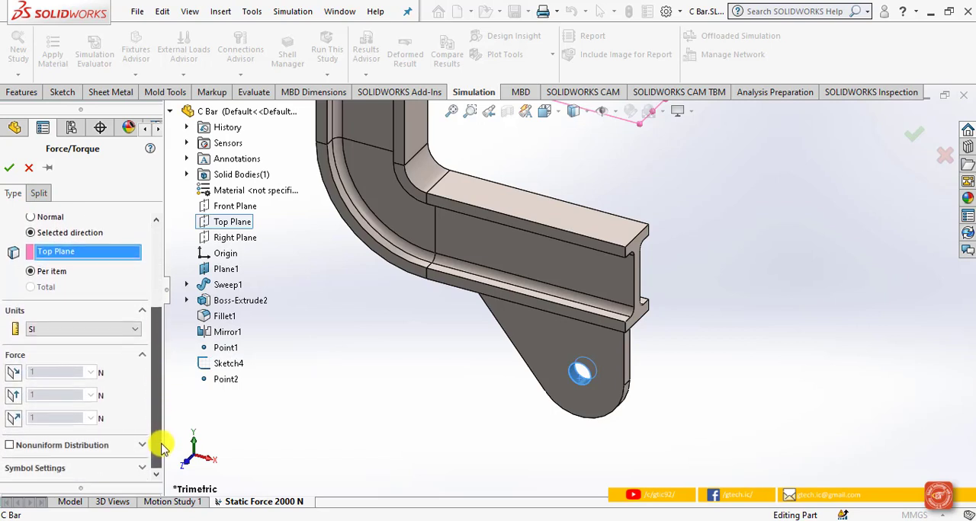
{"action": "left_click", "coordinate": [13, 418]}
{"action": "double_click", "coordinate": [47, 418]}
{"action": "type", "text": "2000"}
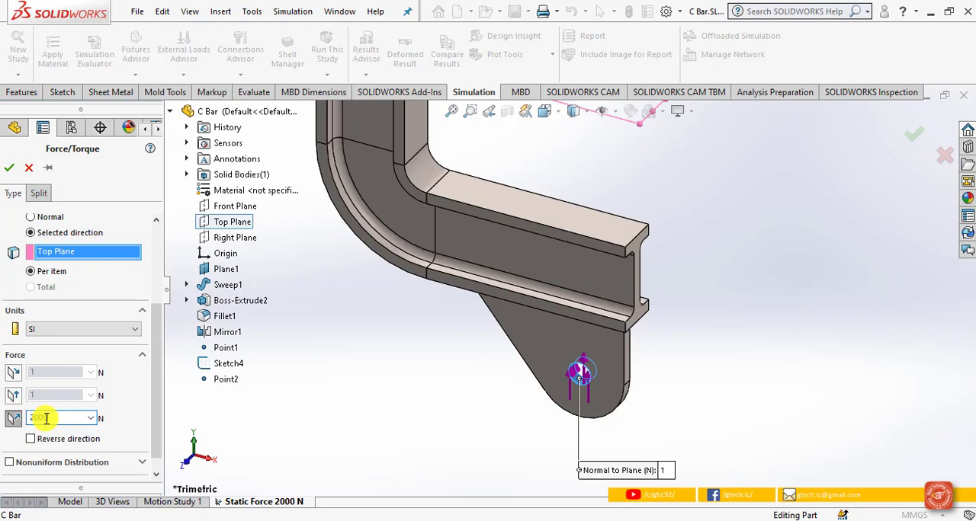
{"action": "left_click", "coordinate": [31, 440]}
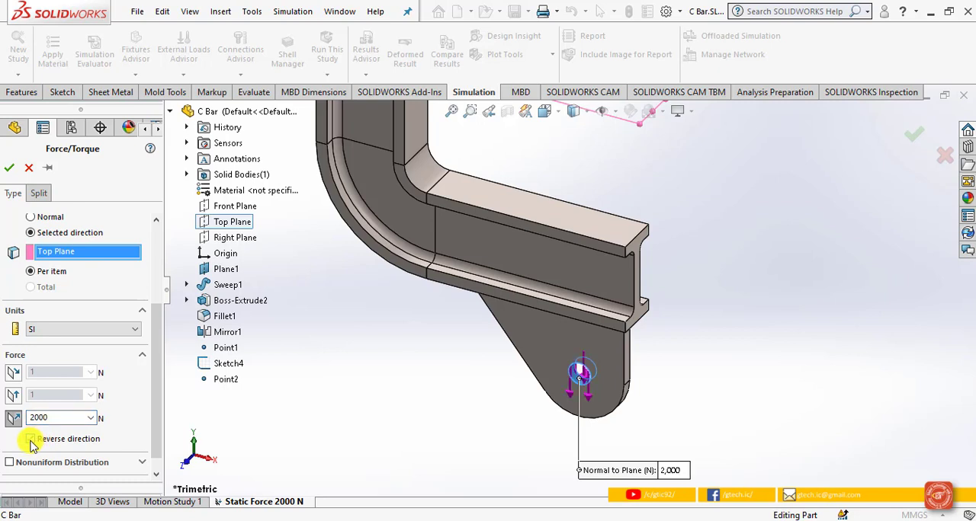
{"action": "left_click", "coordinate": [11, 175]}
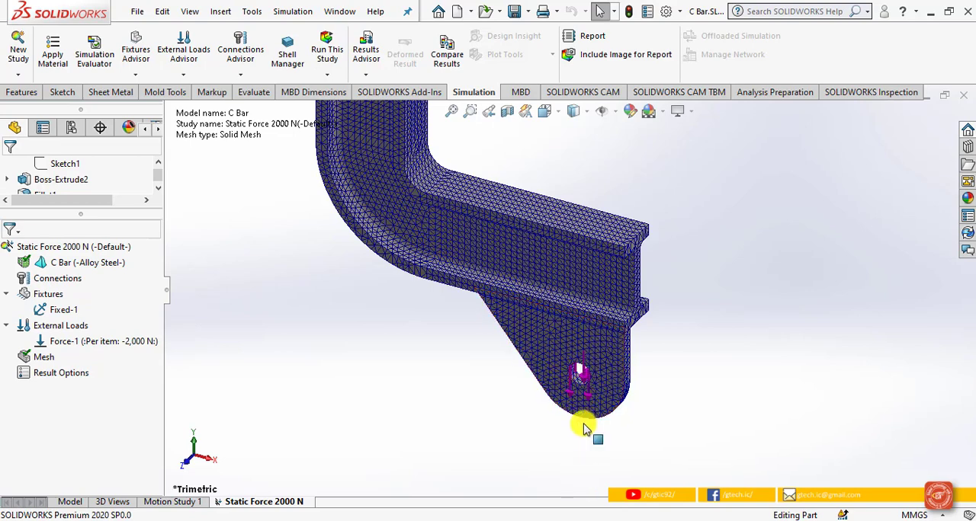
{"action": "scroll", "coordinate": [583, 404], "scroll_direction": "up", "scroll_amount": 6}
{"action": "scroll", "coordinate": [573, 176], "scroll_direction": "down", "scroll_amount": 4}
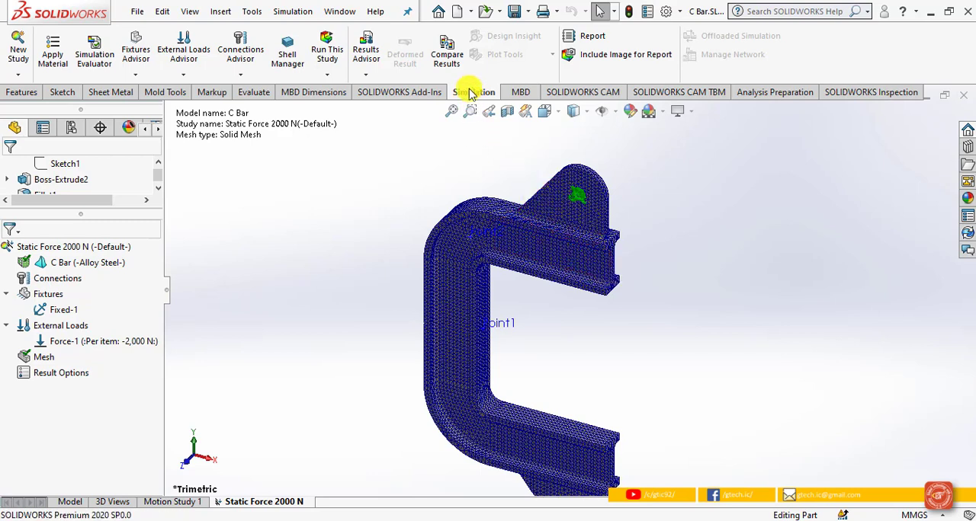
Step: Run the static study, then move the stress plot's title text clear of the feature tree and collapse the tree
{"action": "left_click", "coordinate": [330, 50]}
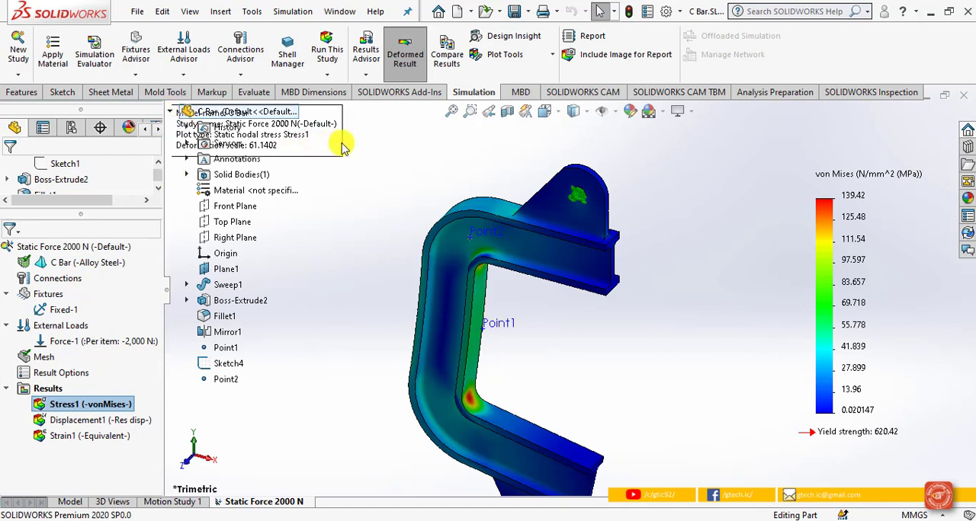
{"action": "left_click_drag", "start_coordinate": [340, 152], "coordinate": [384, 155]}
{"action": "left_click", "coordinate": [169, 111]}
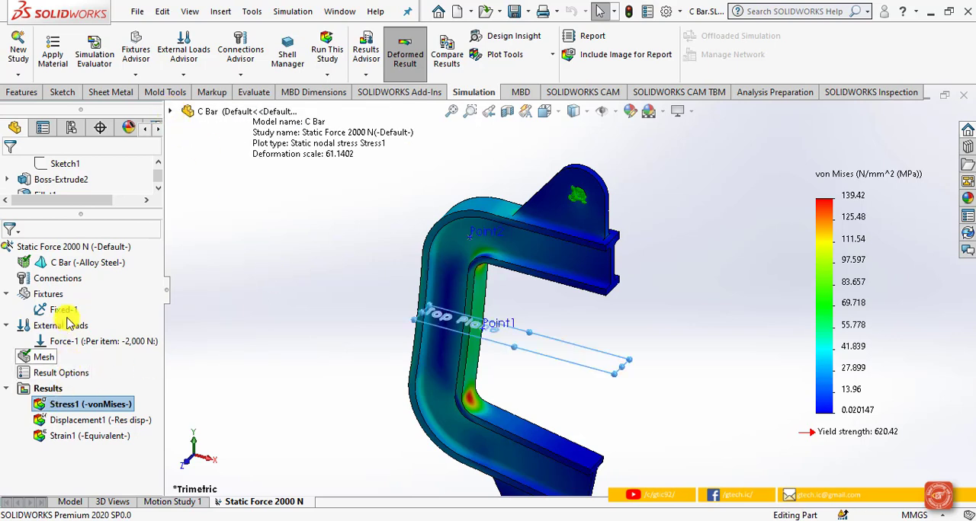
Step: Hide all fixture symbols and all external load symbols in the study
{"action": "right_click", "coordinate": [55, 296]}
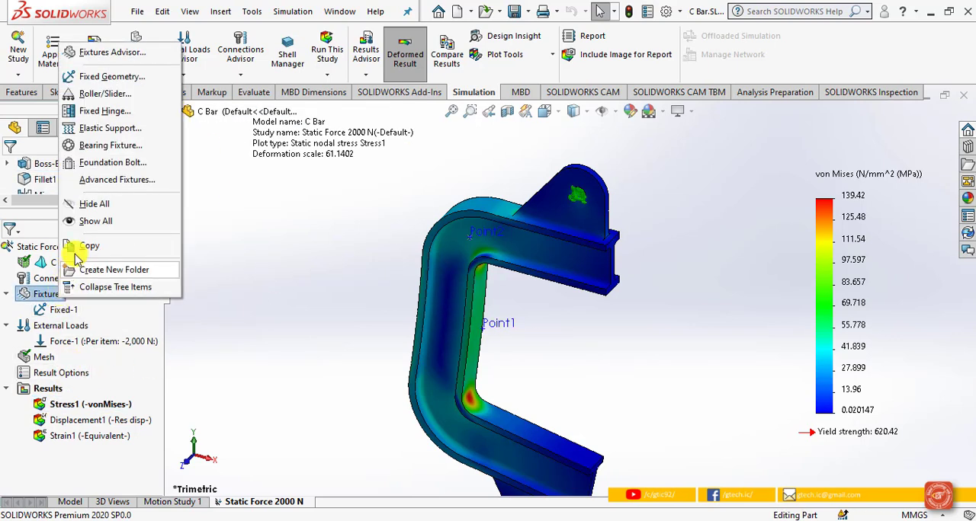
{"action": "left_click", "coordinate": [98, 204]}
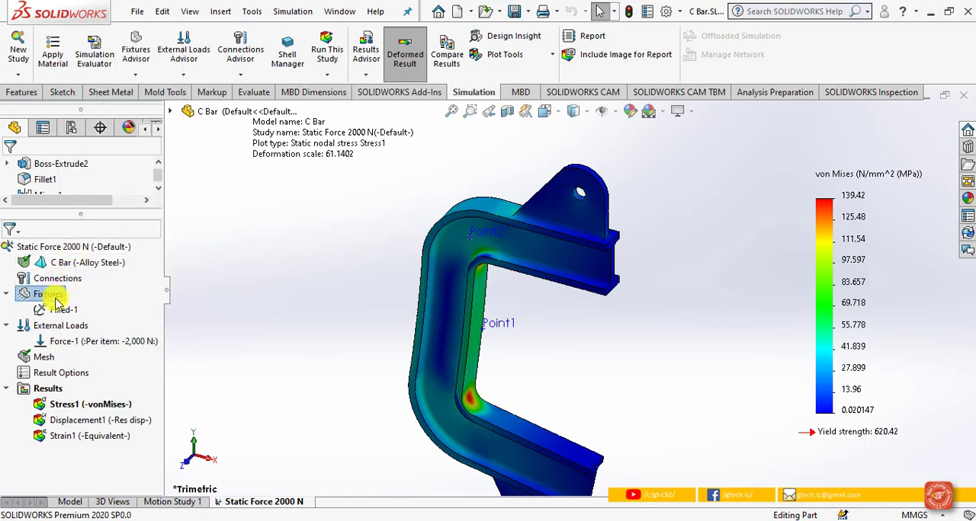
{"action": "left_click", "coordinate": [55, 327]}
{"action": "right_click", "coordinate": [55, 327]}
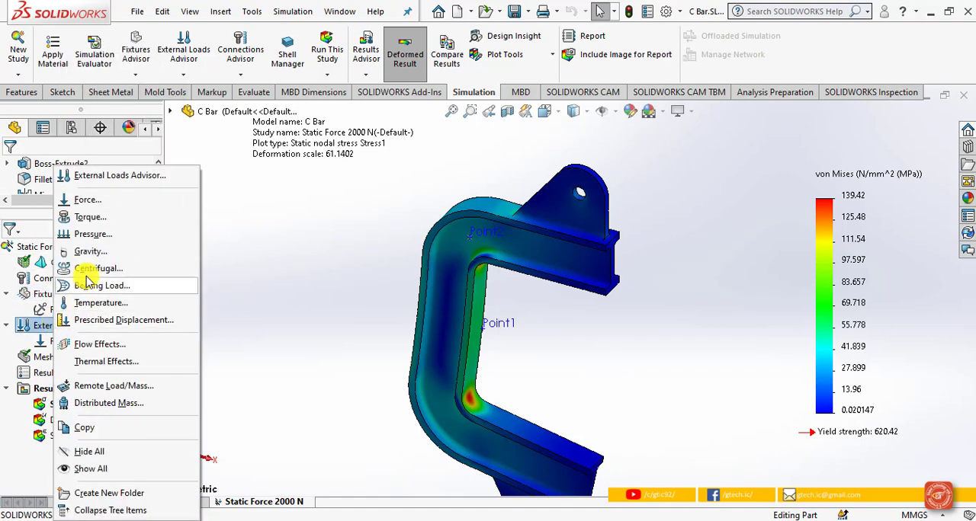
{"action": "left_click", "coordinate": [89, 451]}
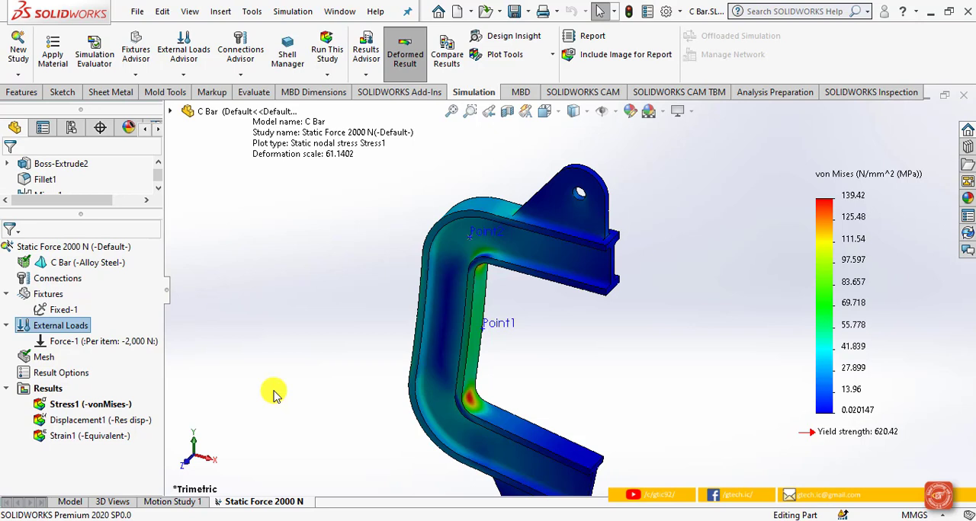
Step: Change the Stress1 result plot from von Mises to SY: Y Normal Stress and confirm the definition
{"action": "left_click", "coordinate": [99, 406]}
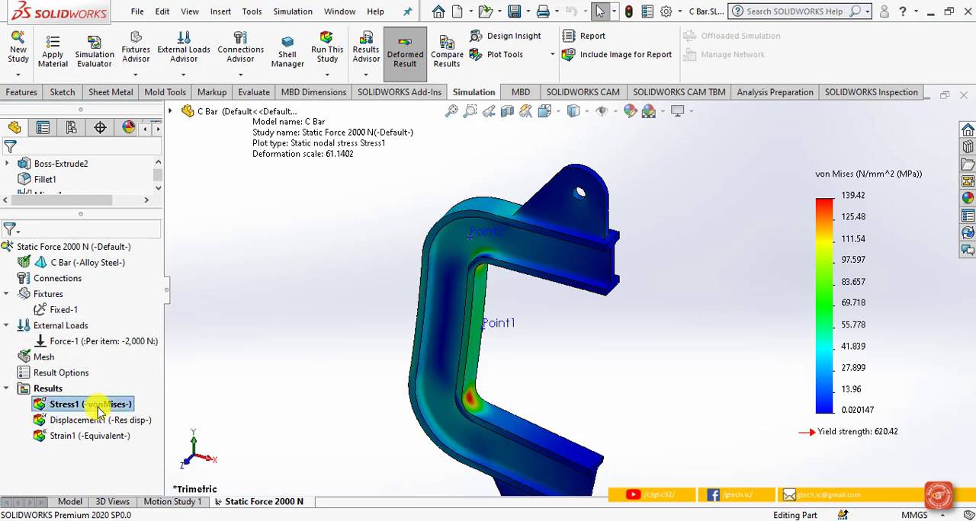
{"action": "right_click", "coordinate": [98, 408]}
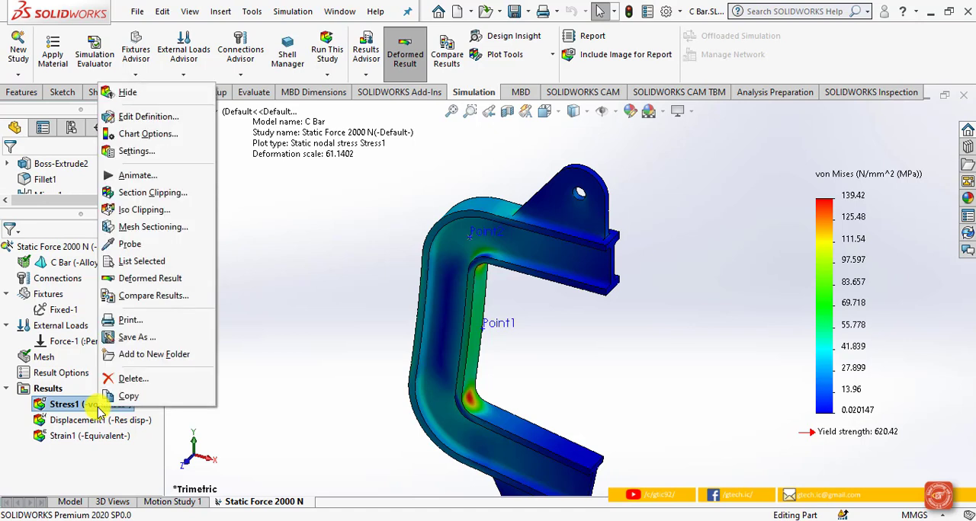
{"action": "left_click", "coordinate": [152, 116]}
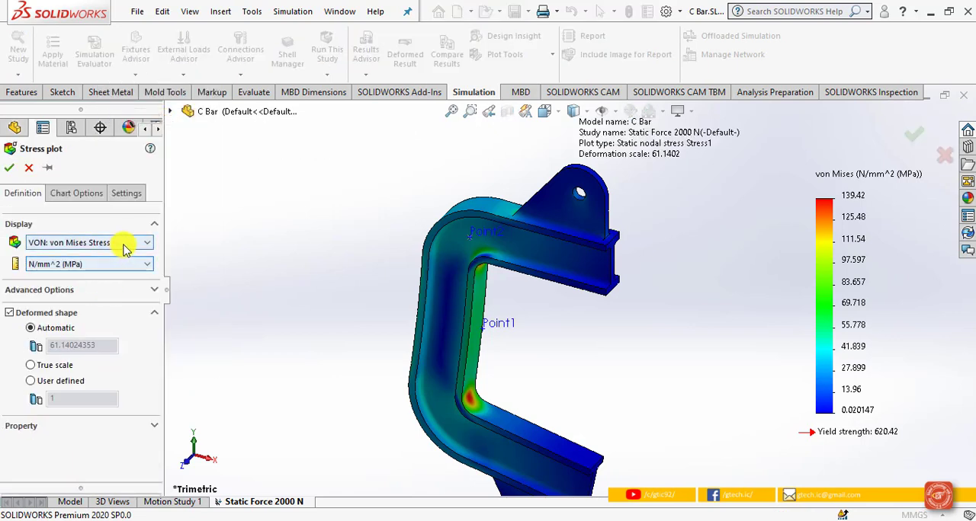
{"action": "left_click", "coordinate": [126, 246]}
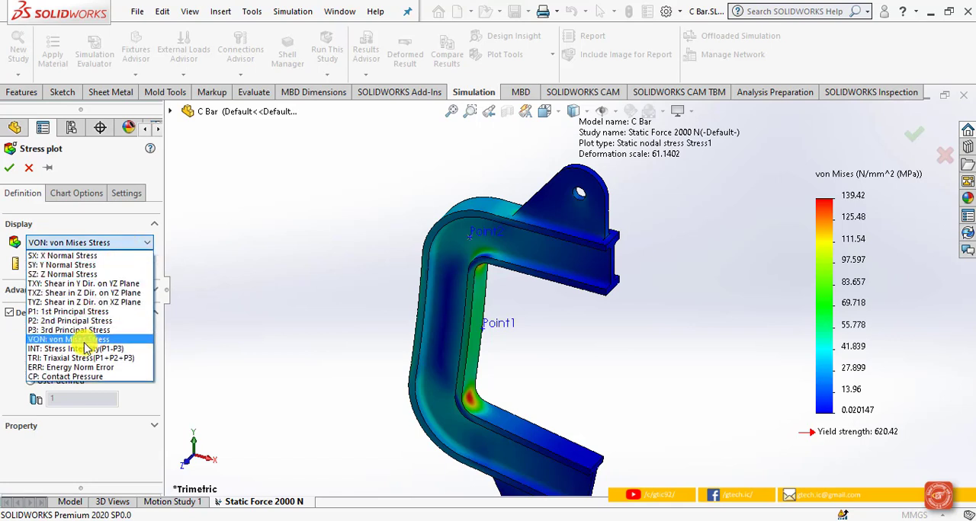
{"action": "left_click", "coordinate": [93, 268]}
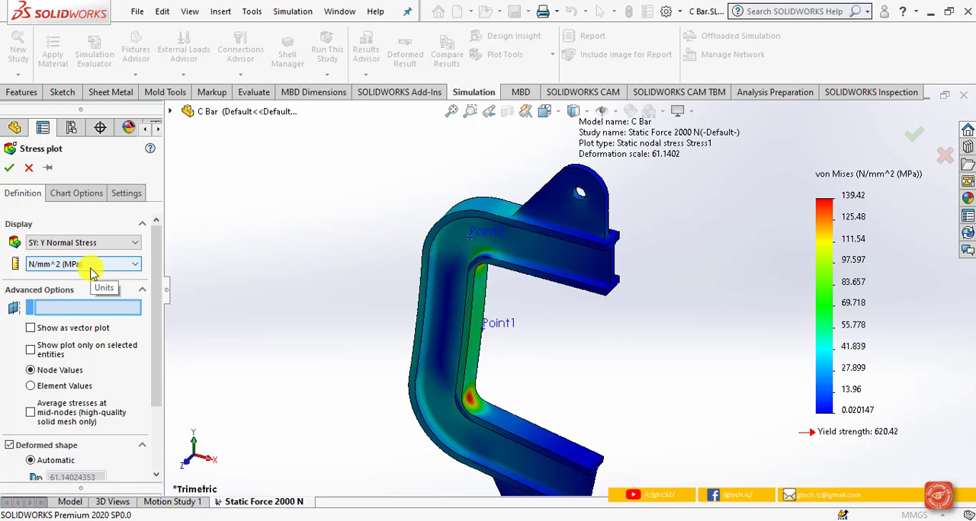
{"action": "left_click", "coordinate": [9, 168]}
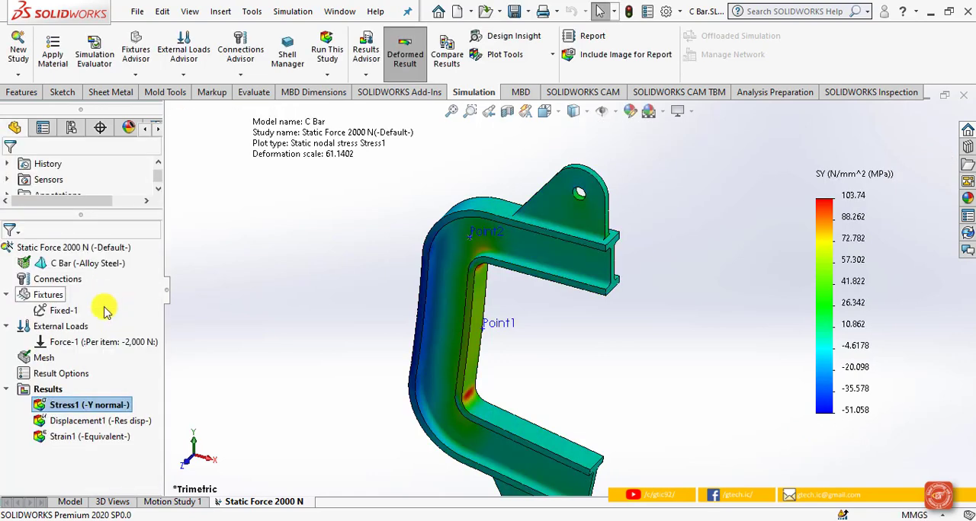
Step: Play the deformation animation of the Y normal stress plot, then close the animation
{"action": "right_click", "coordinate": [82, 408]}
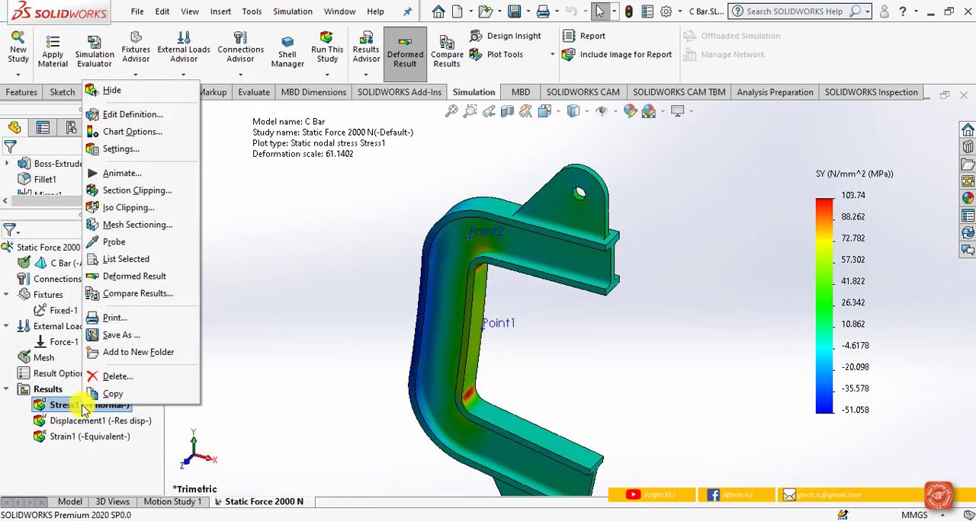
{"action": "left_click", "coordinate": [120, 174]}
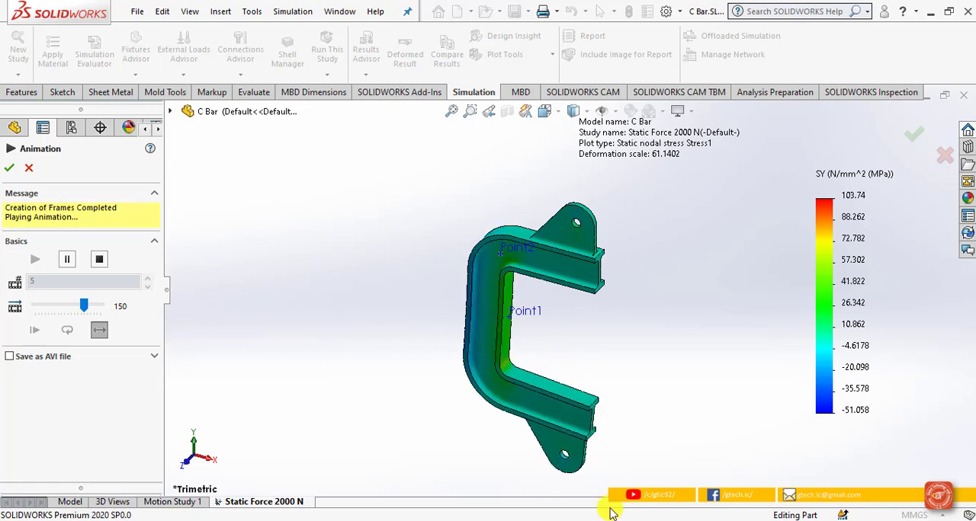
{"action": "left_click", "coordinate": [9, 169]}
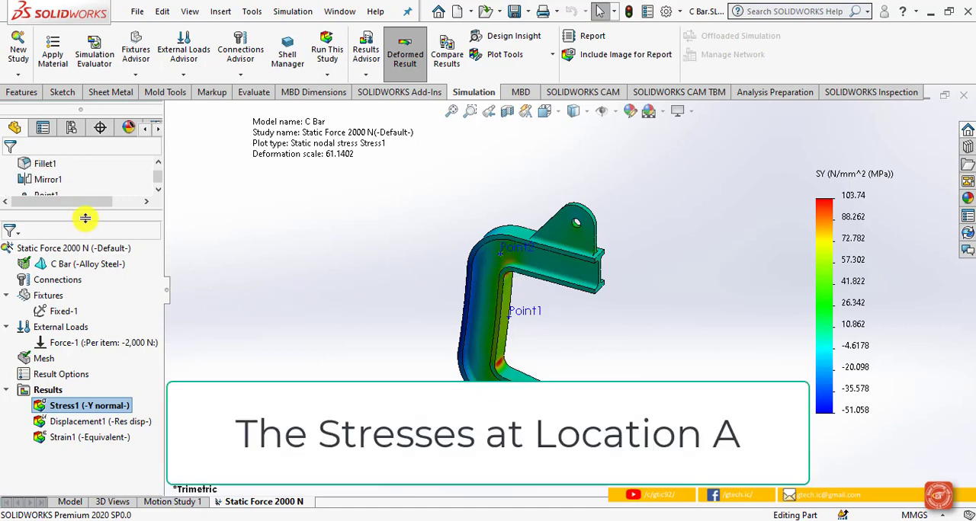
Step: Enlarge the feature tree area and expand the Sensors folder to read the Stress1 sensor's full value
{"action": "left_click_drag", "start_coordinate": [86, 219], "coordinate": [86, 305]}
{"action": "scroll", "coordinate": [84, 247], "scroll_direction": "up", "scroll_amount": 5}
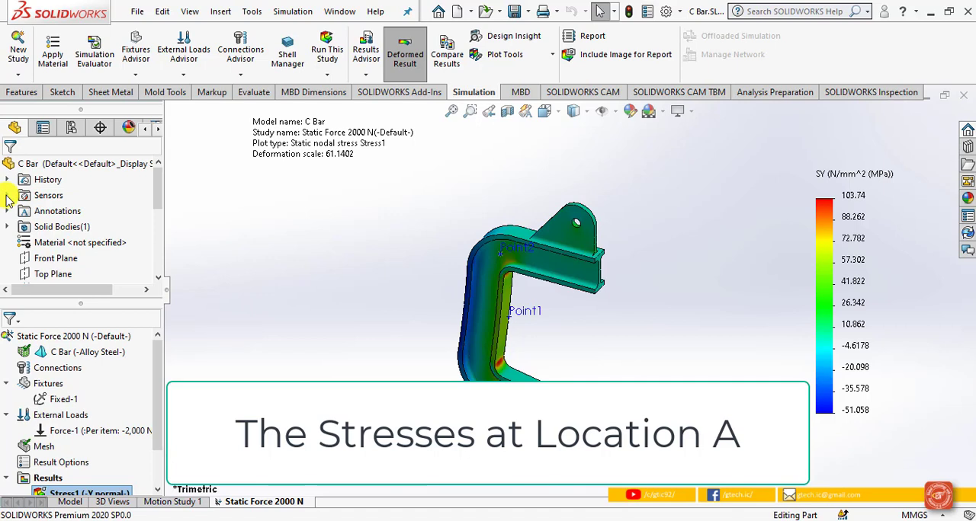
{"action": "left_click", "coordinate": [7, 197]}
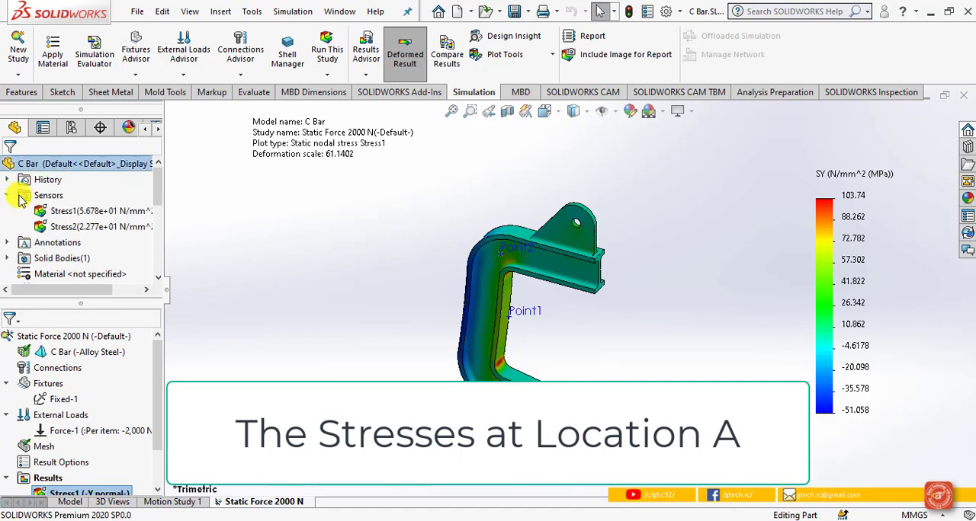
{"action": "left_click", "coordinate": [59, 212]}
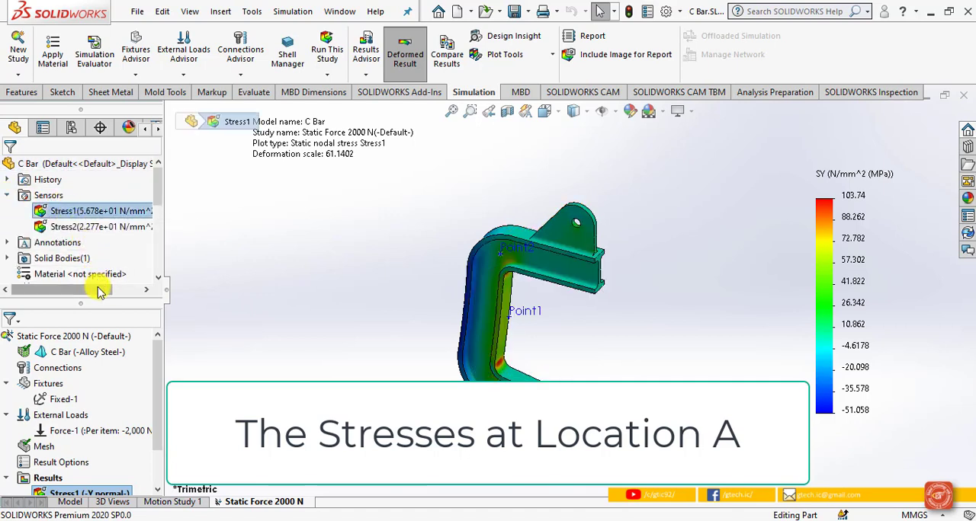
{"action": "left_click_drag", "start_coordinate": [96, 289], "coordinate": [124, 288]}
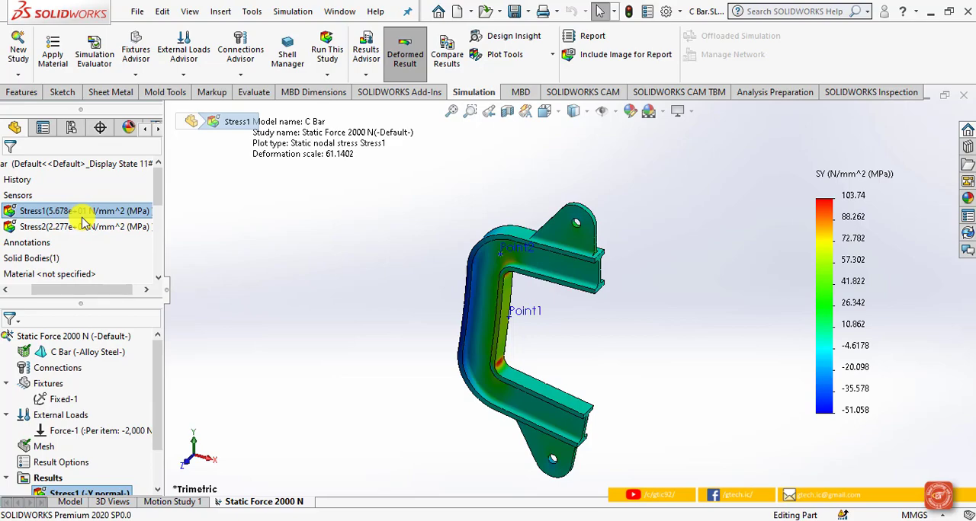
Step: Open the Stress1 sensor's definition and read its value for the SX, SZ and TXY stress components in turn
{"action": "right_click", "coordinate": [85, 212]}
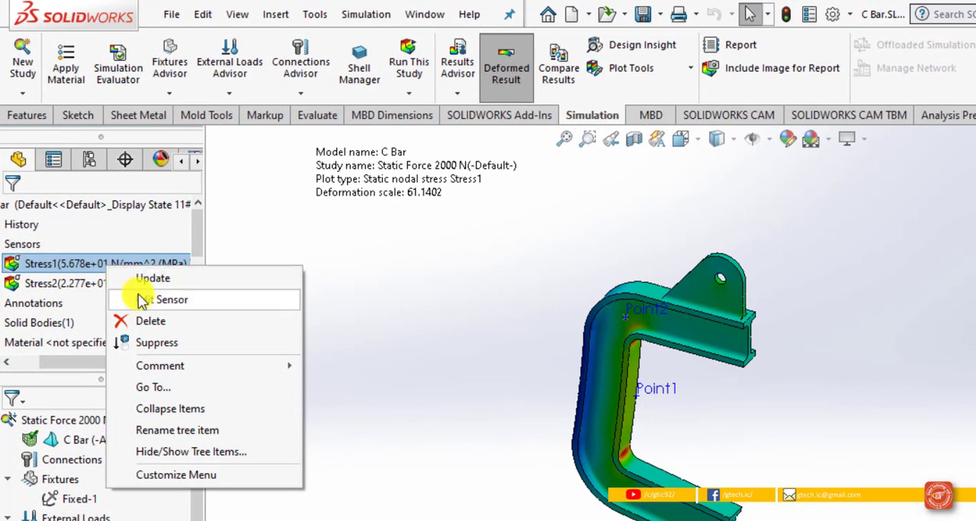
{"action": "left_click", "coordinate": [141, 303]}
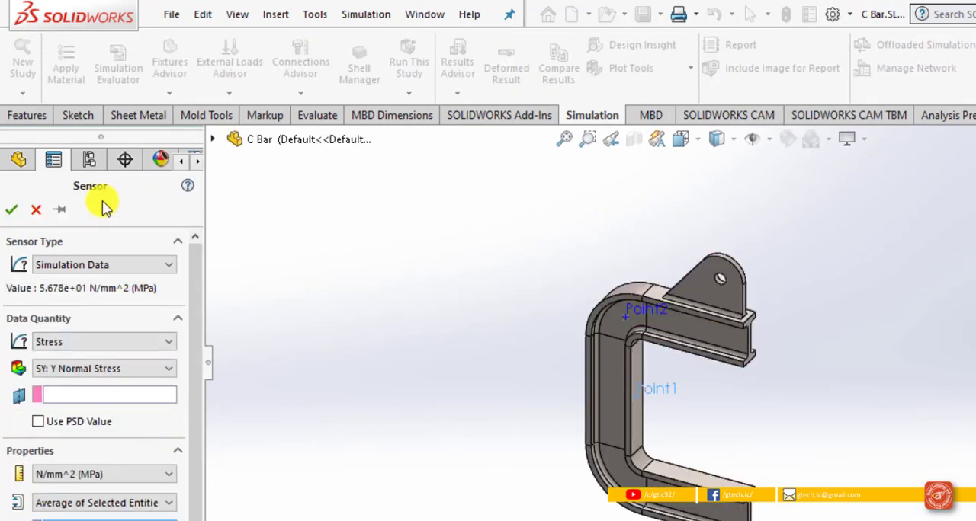
{"action": "left_click", "coordinate": [131, 371]}
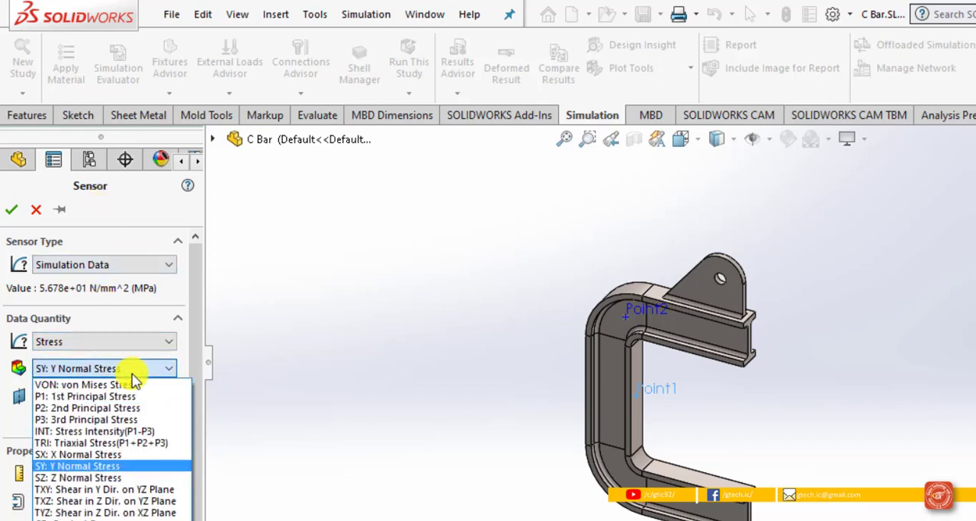
{"action": "left_click", "coordinate": [129, 456]}
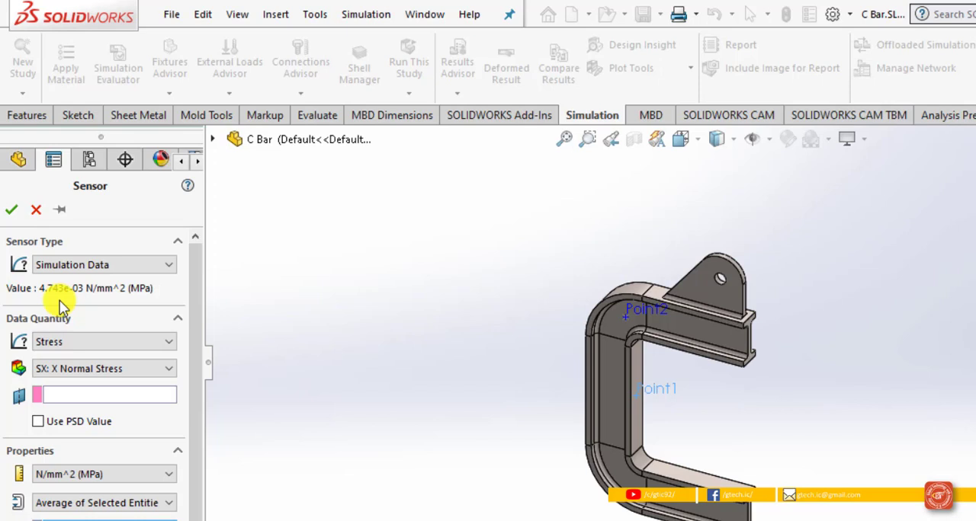
{"action": "left_click", "coordinate": [101, 370]}
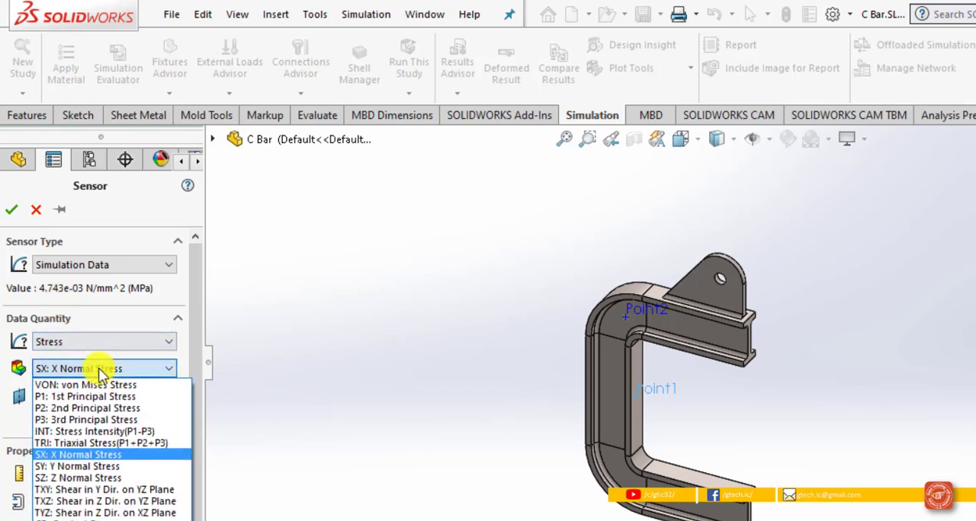
{"action": "left_click", "coordinate": [105, 479]}
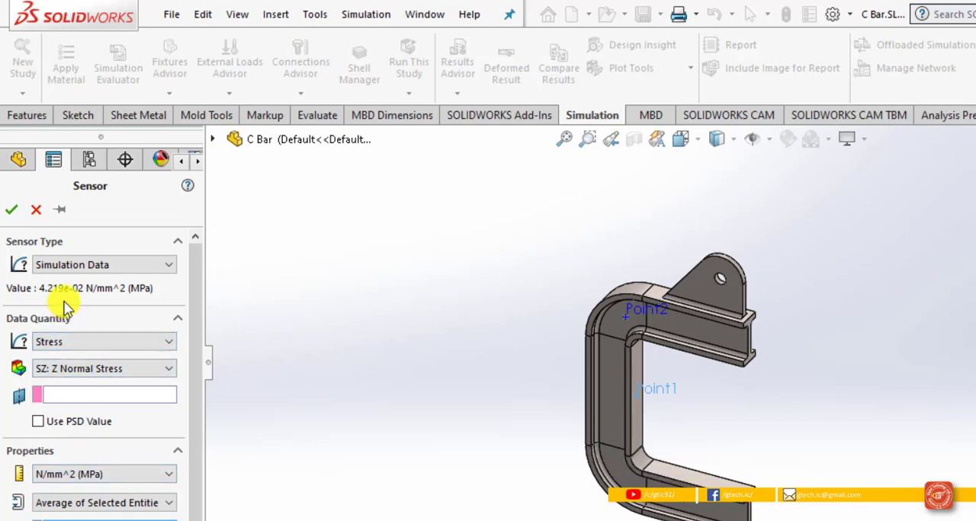
{"action": "left_click", "coordinate": [101, 374]}
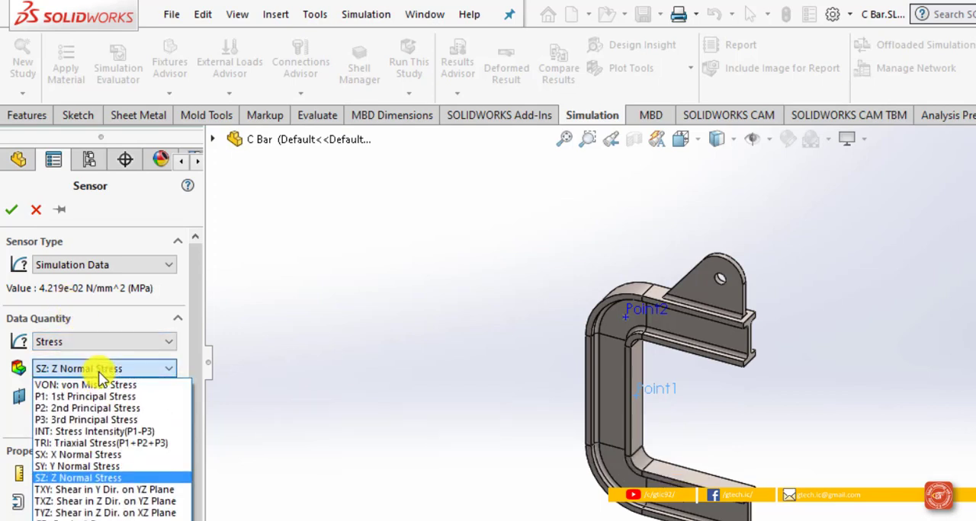
{"action": "left_click", "coordinate": [105, 490]}
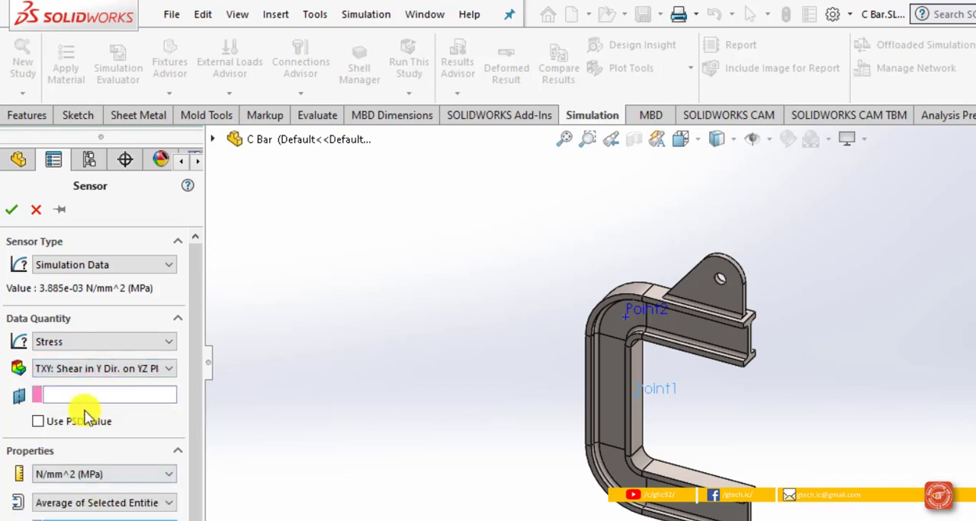
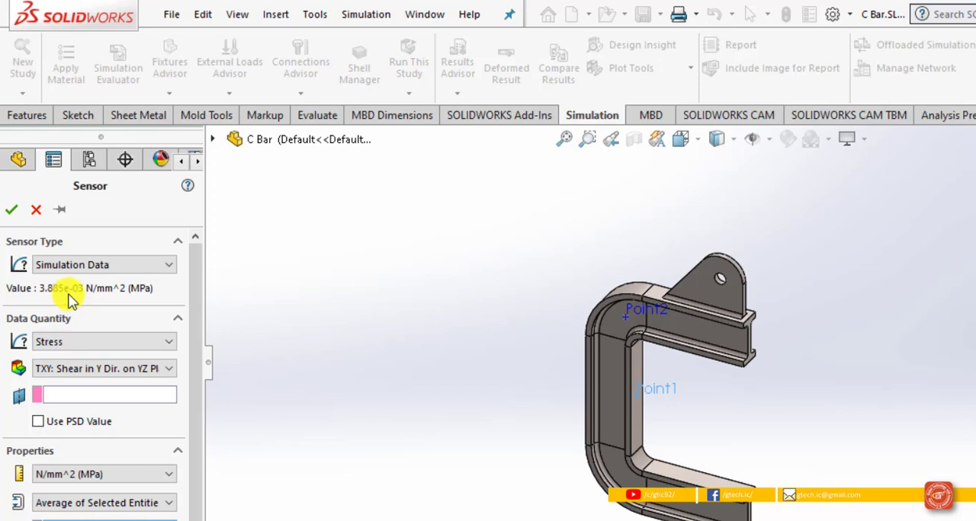
Step: Set the Stress1 sensor's stress component back to SY: Y Normal Stress and confirm the sensor definition
{"action": "left_click", "coordinate": [105, 265]}
{"action": "left_click", "coordinate": [77, 279]}
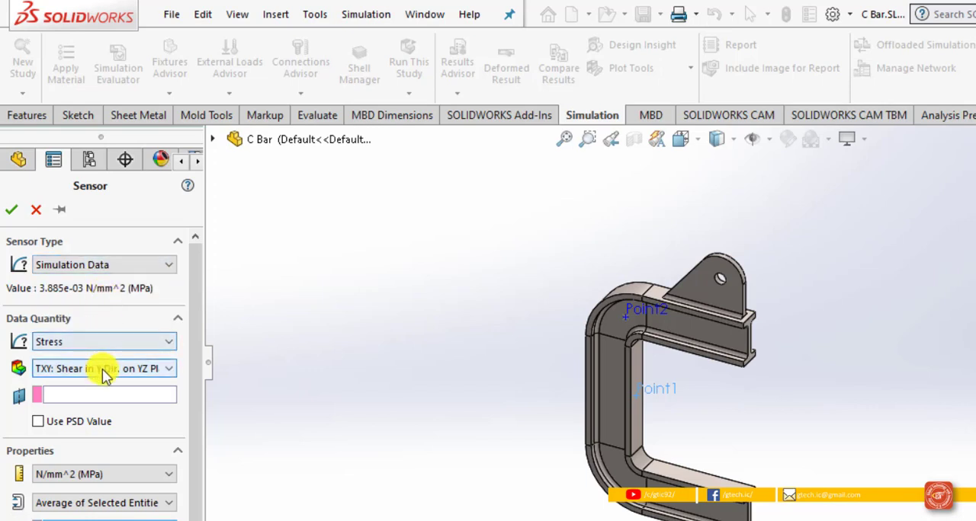
{"action": "left_click", "coordinate": [104, 369]}
{"action": "left_click", "coordinate": [38, 464]}
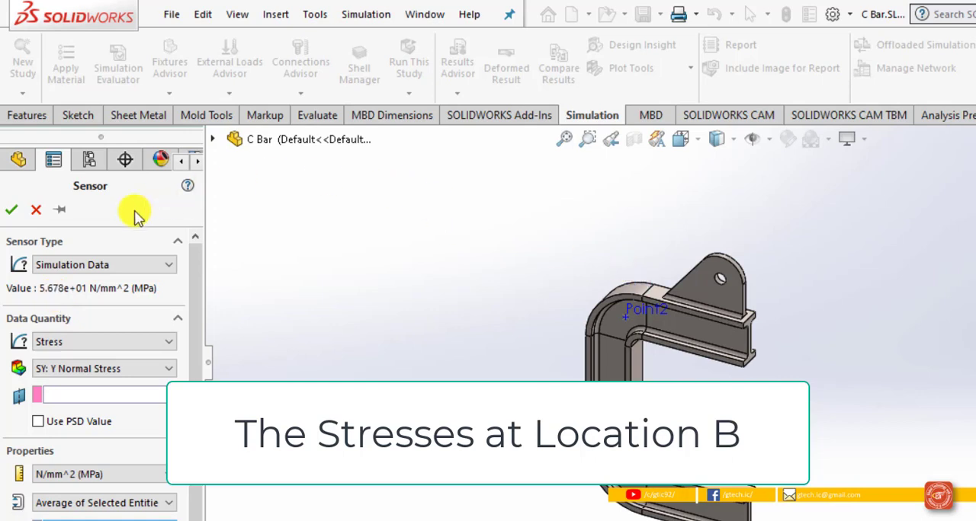
{"action": "left_click", "coordinate": [14, 212]}
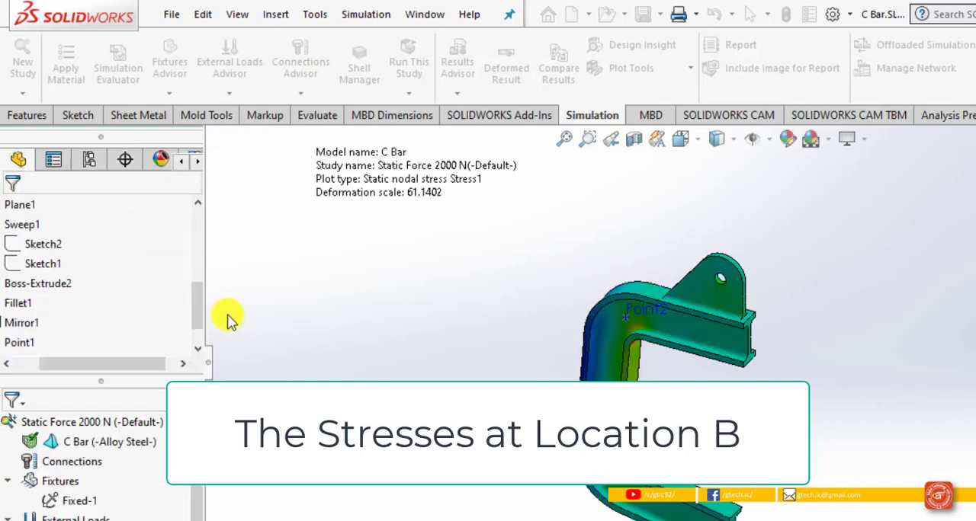
Step: Open the Stress2 sensor's definition and switch its component to SX: X Normal Stress to read the value at Point2
{"action": "scroll", "coordinate": [106, 297], "scroll_direction": "up", "scroll_amount": 2}
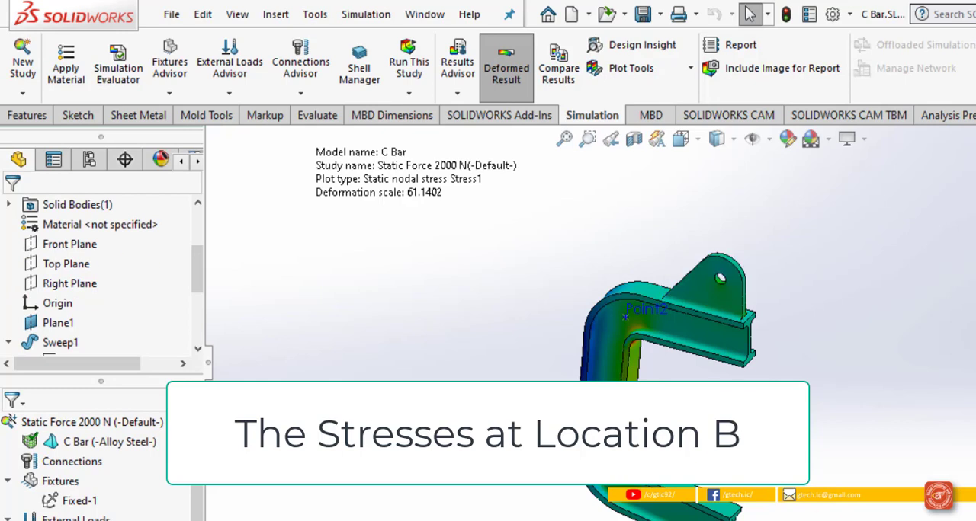
{"action": "scroll", "coordinate": [61, 229], "scroll_direction": "up", "scroll_amount": 2}
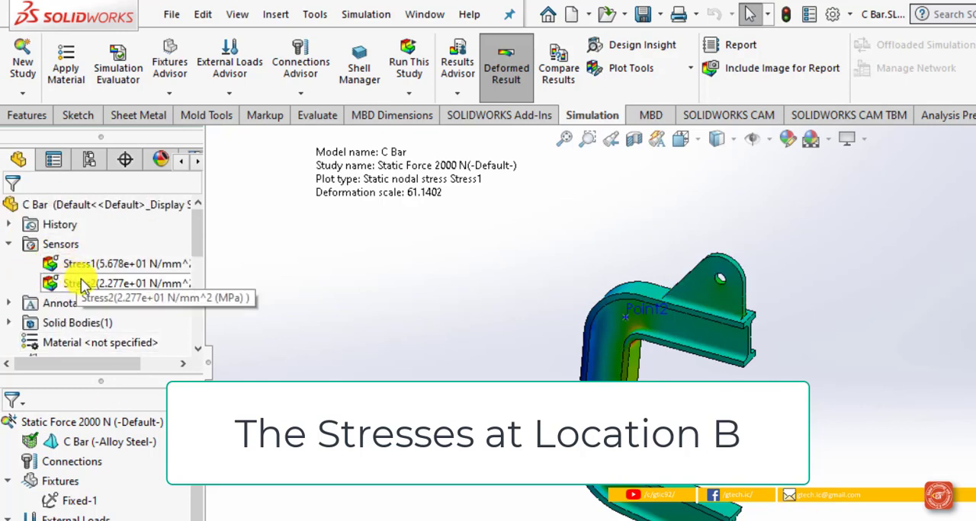
{"action": "left_click", "coordinate": [79, 282]}
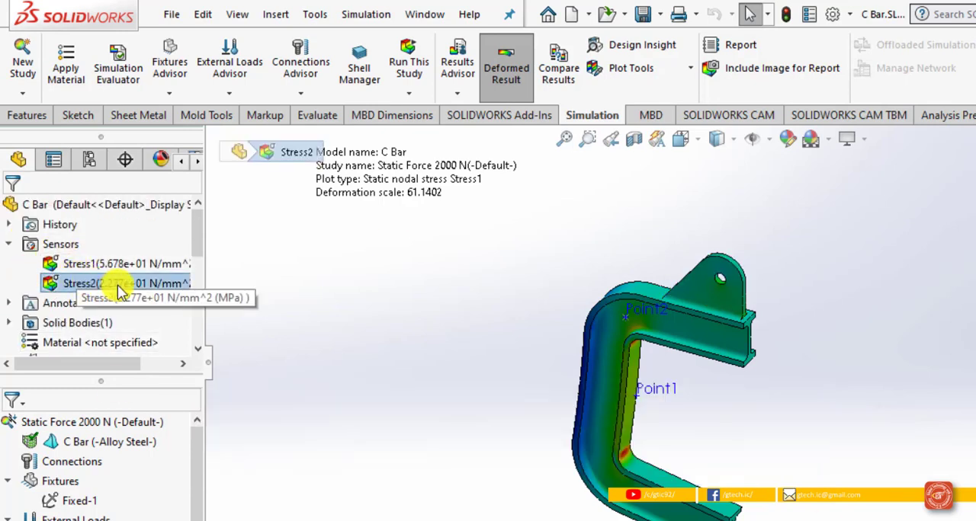
{"action": "right_click", "coordinate": [122, 291]}
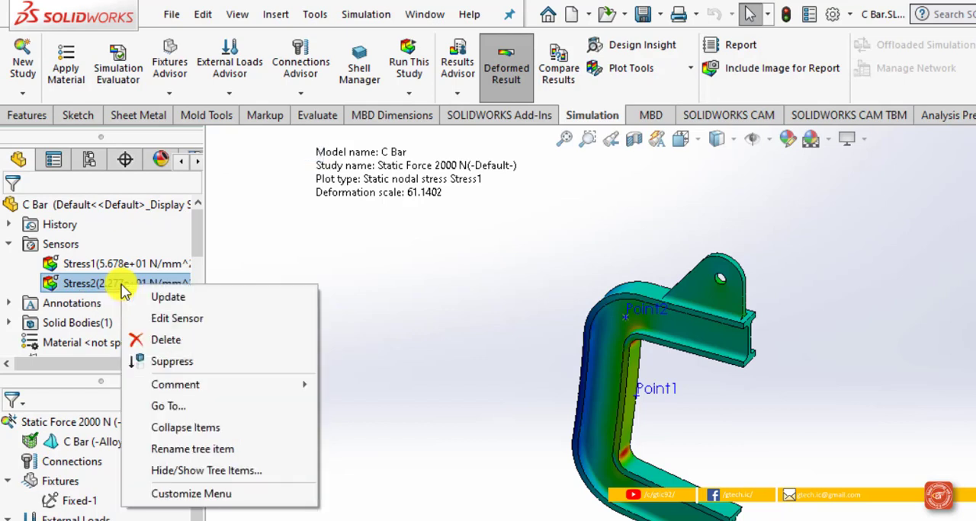
{"action": "left_click", "coordinate": [160, 319]}
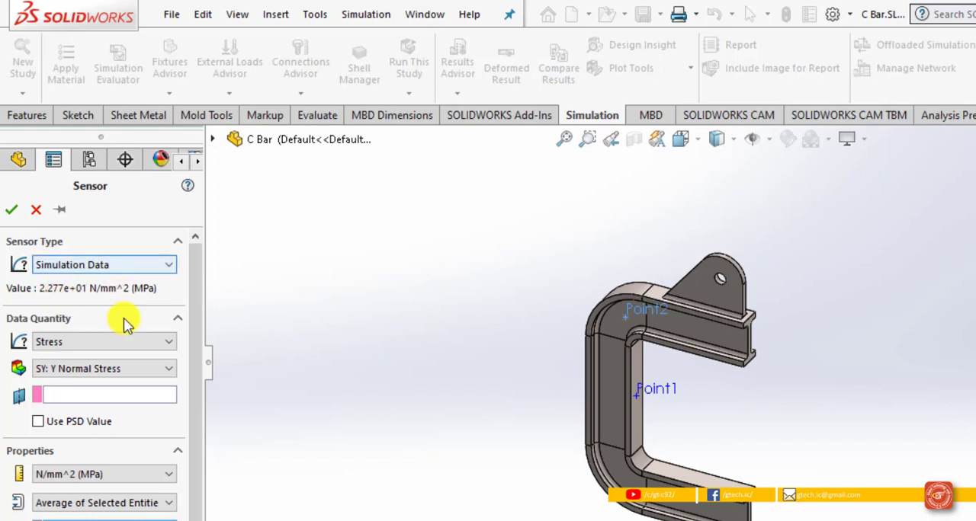
{"action": "left_click", "coordinate": [122, 369]}
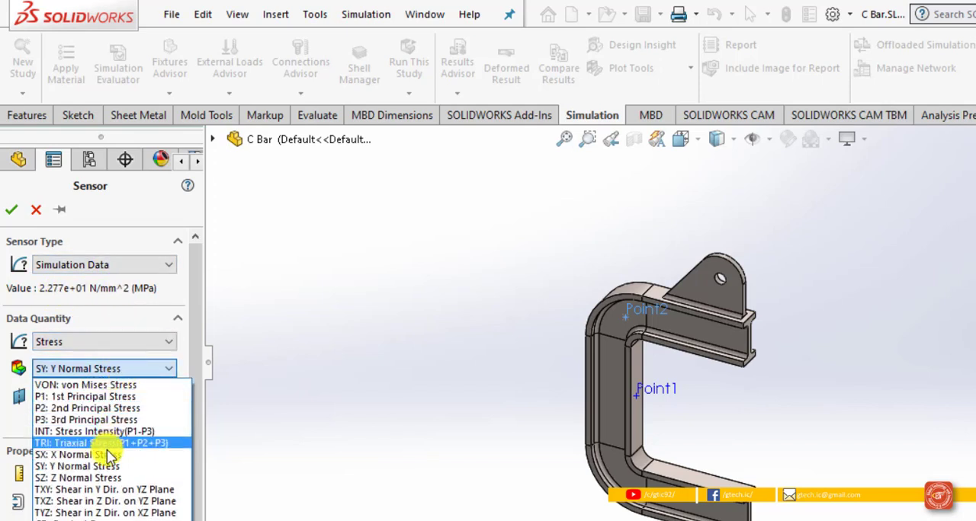
{"action": "left_click", "coordinate": [109, 455]}
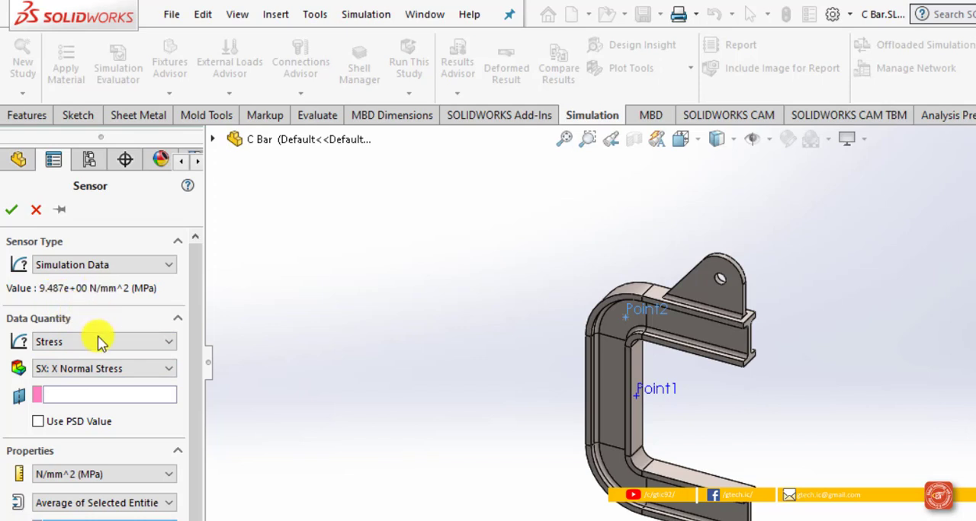
Step: Read the Stress2 sensor's SZ: Z Normal Stress value, then set TXY: Shear in Y Dir. on YZ Plane and confirm the definition
{"action": "left_click", "coordinate": [98, 369]}
{"action": "left_click", "coordinate": [84, 478]}
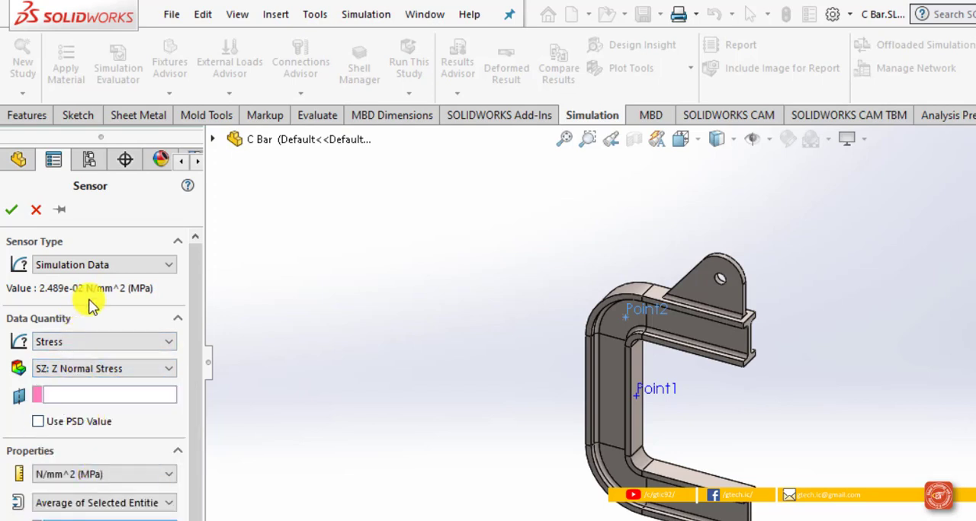
{"action": "left_click", "coordinate": [134, 368]}
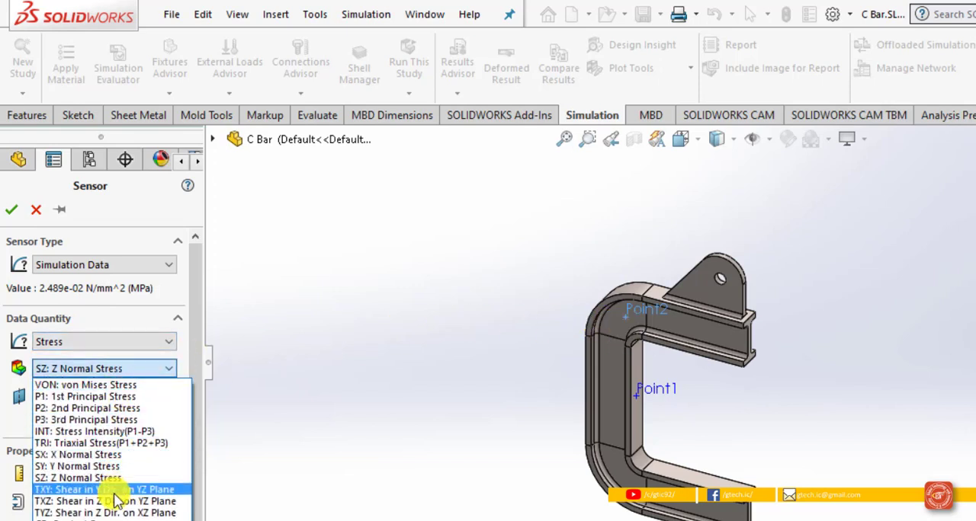
{"action": "left_click", "coordinate": [66, 492]}
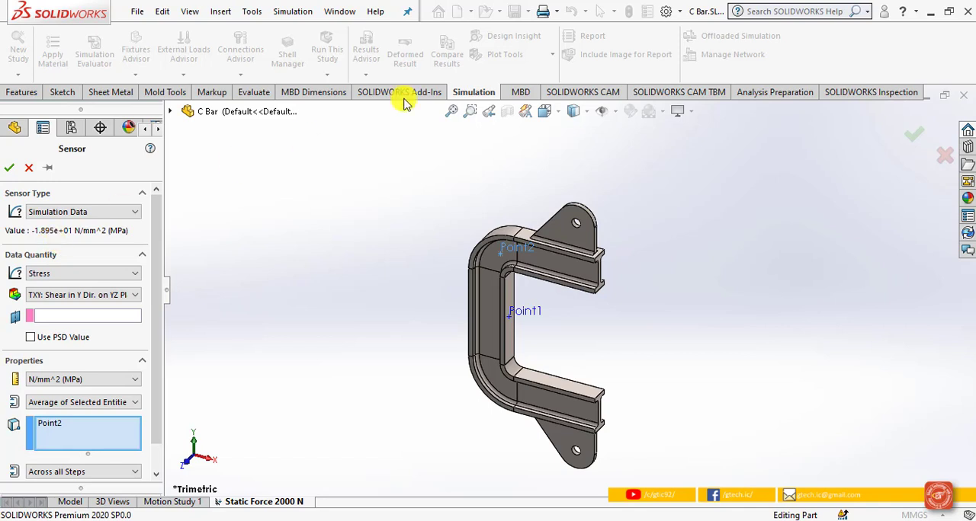
{"action": "left_click", "coordinate": [9, 167]}
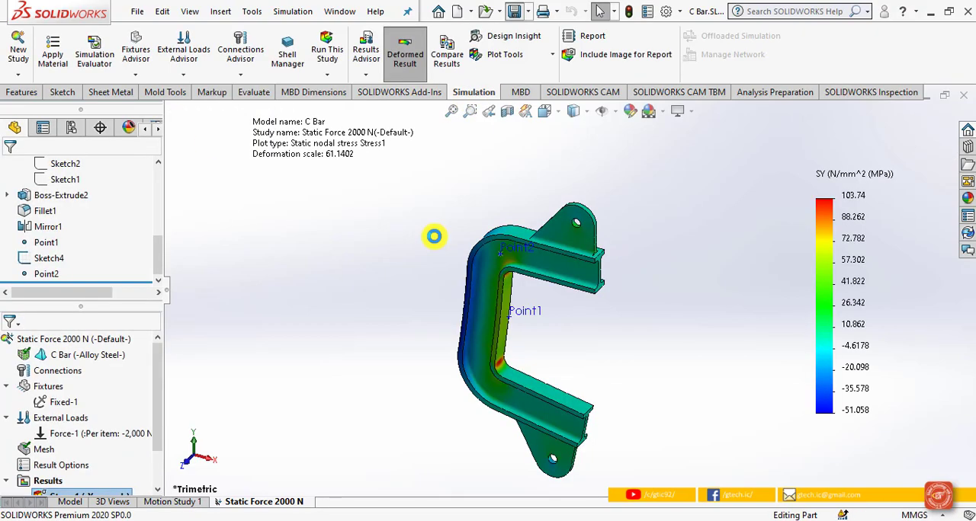